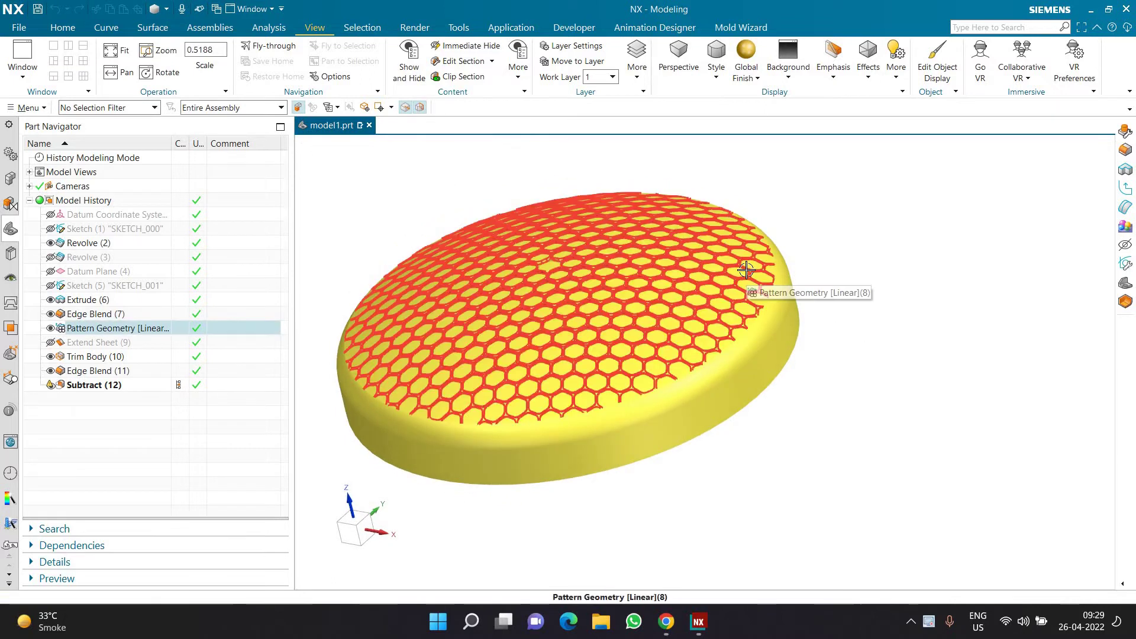
Orbit and zoom around the honeycomb dish to inspect its hex pockets from several angles
{"action": "middle_click_drag", "start_coordinate": [925, 342], "coordinate": [578, 254]}
{"action": "scroll", "coordinate": [583, 259], "scroll_direction": "up", "scroll_amount": 1}
{"action": "scroll", "coordinate": [582, 260], "scroll_direction": "up", "scroll_amount": 3}
{"action": "scroll", "coordinate": [837, 273], "scroll_direction": "down", "scroll_amount": 3}
{"action": "scroll", "coordinate": [814, 274], "scroll_direction": "up", "scroll_amount": 2}
{"action": "scroll", "coordinate": [662, 241], "scroll_direction": "up", "scroll_amount": 2}
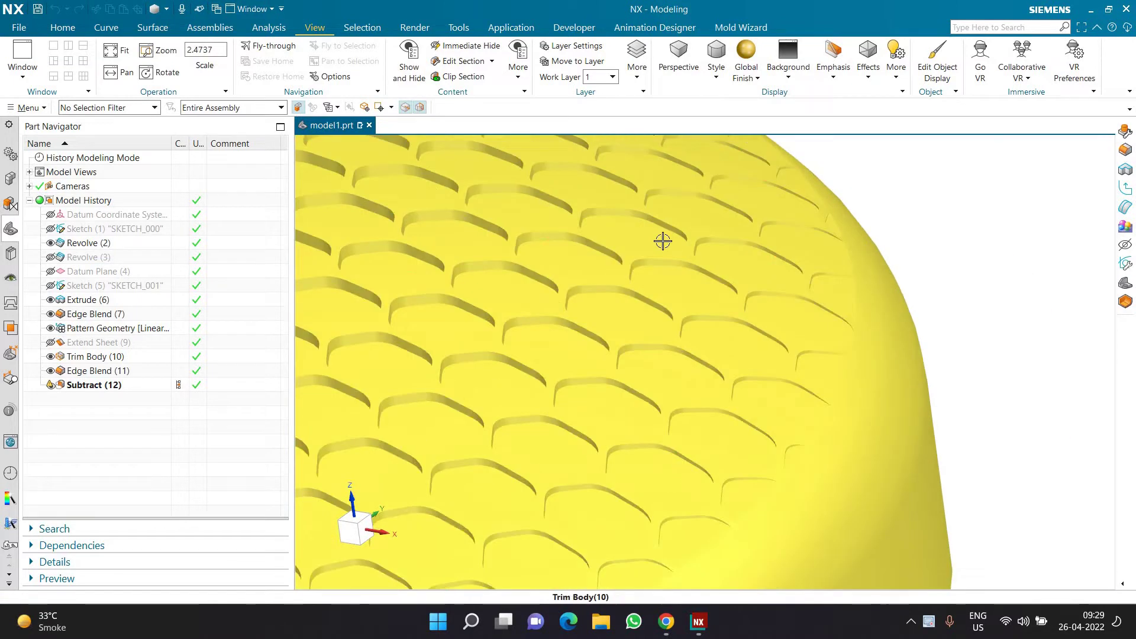
{"action": "scroll", "coordinate": [891, 290], "scroll_direction": "down", "scroll_amount": 3}
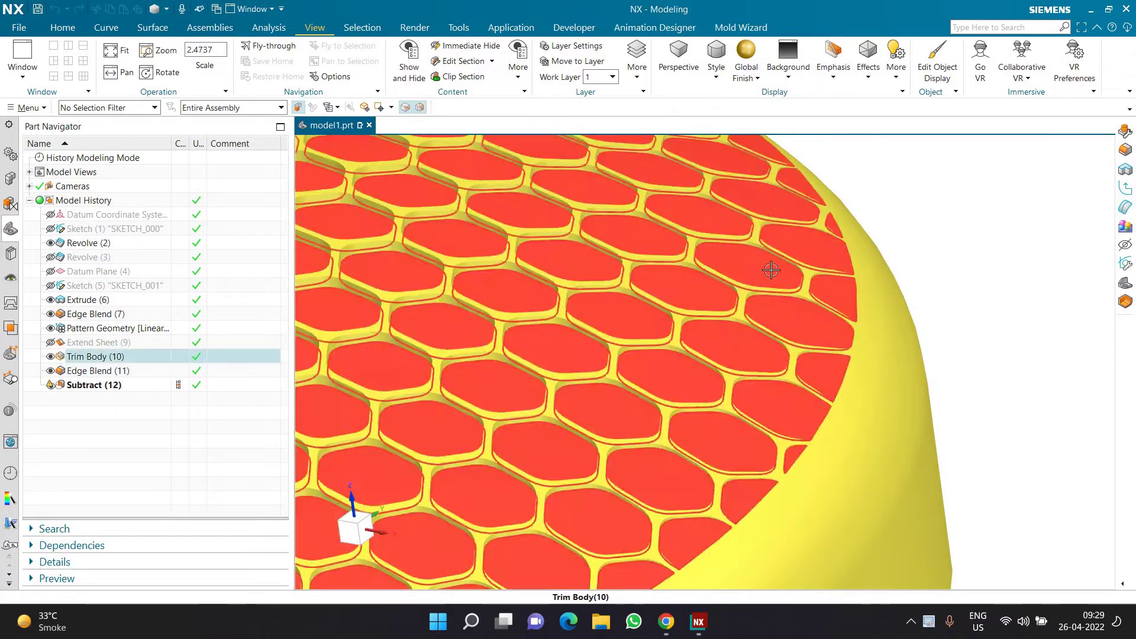
{"action": "scroll", "coordinate": [930, 311], "scroll_direction": "up", "scroll_amount": 3}
{"action": "scroll", "coordinate": [931, 312], "scroll_direction": "down", "scroll_amount": 5}
{"action": "middle_click_drag", "start_coordinate": [944, 311], "coordinate": [437, 147]}
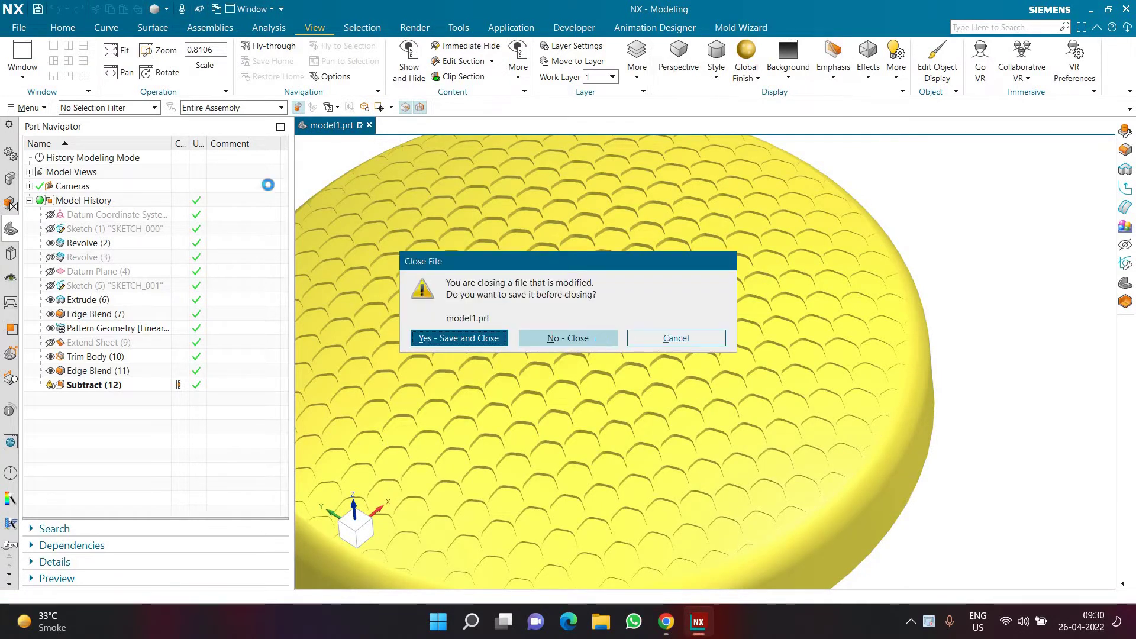
Discard the old part unsaved and create a new millimetre Model part, model1.prt
{"action": "left_click", "coordinate": [600, 340]}
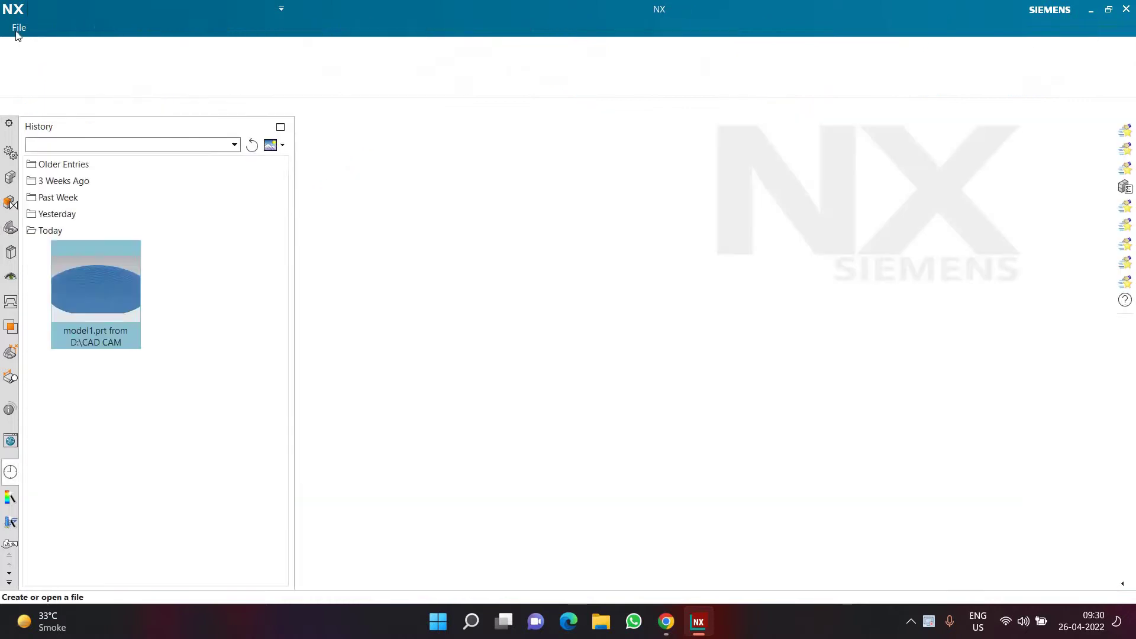
{"action": "left_click", "coordinate": [18, 27]}
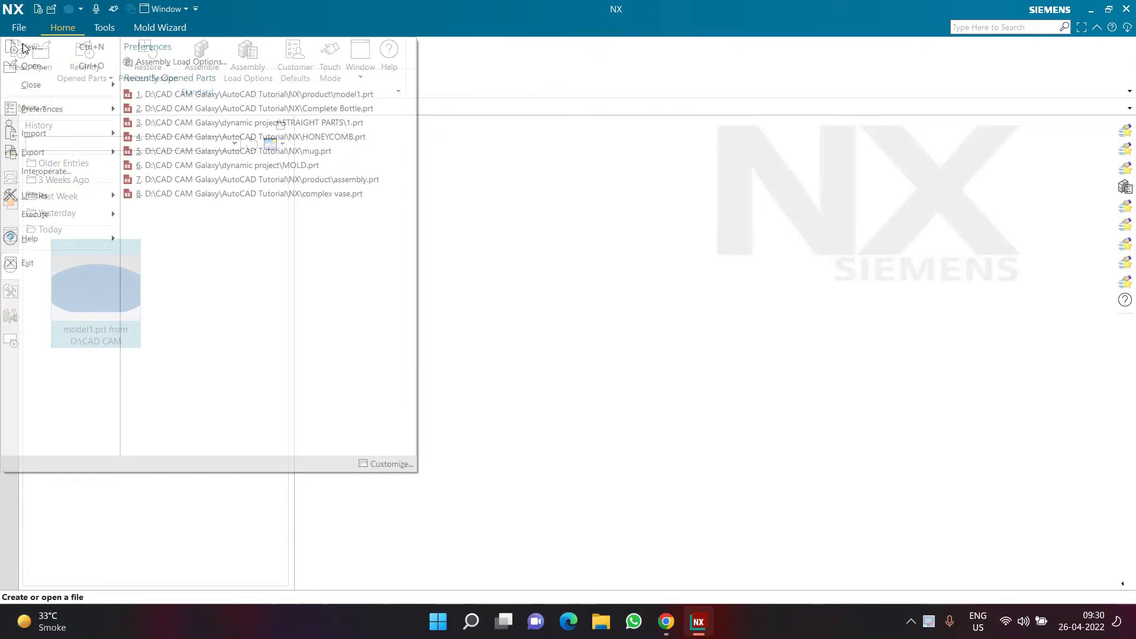
{"action": "left_click", "coordinate": [477, 261]}
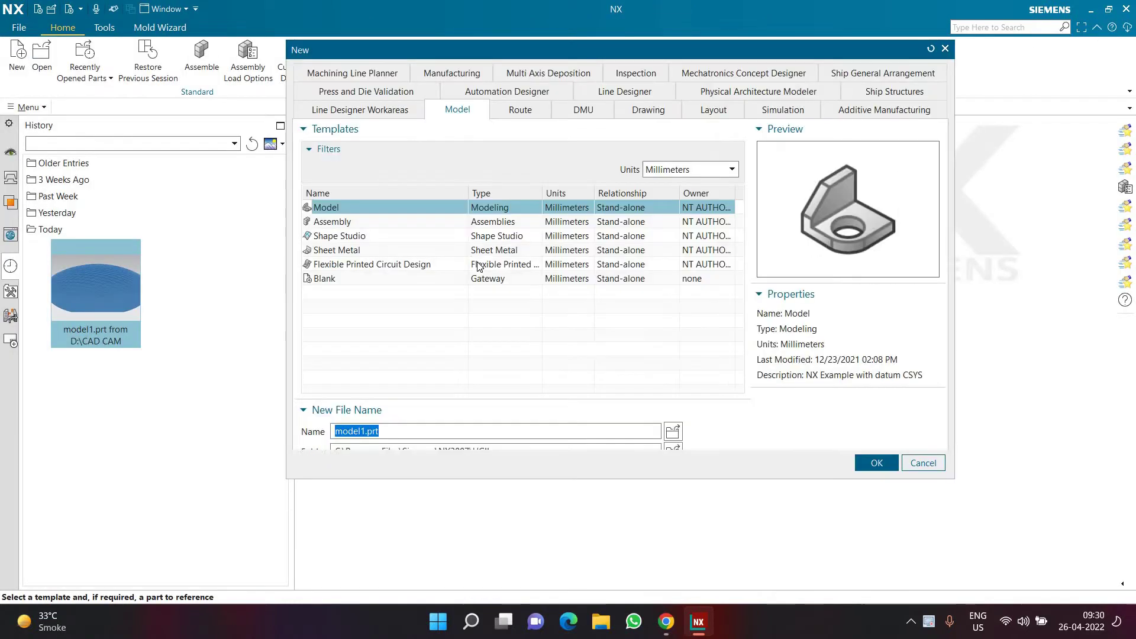
{"action": "left_click", "coordinate": [877, 535]}
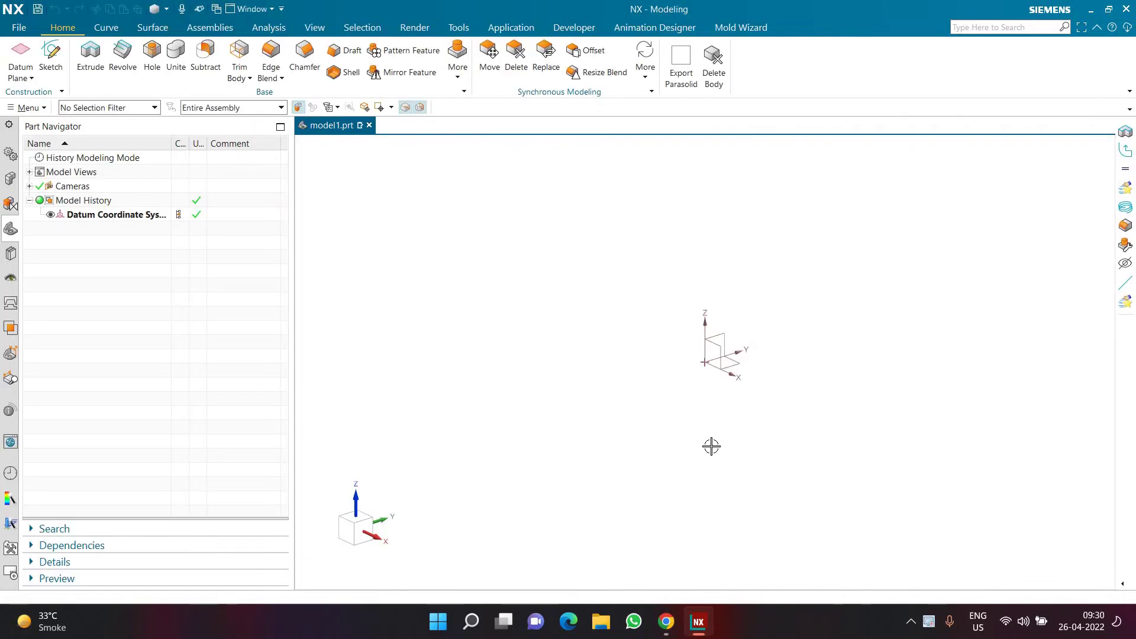
Sketch on the front datum plane three connected lines: left vertical, horizontal base, right vertical
{"action": "left_click", "coordinate": [51, 54]}
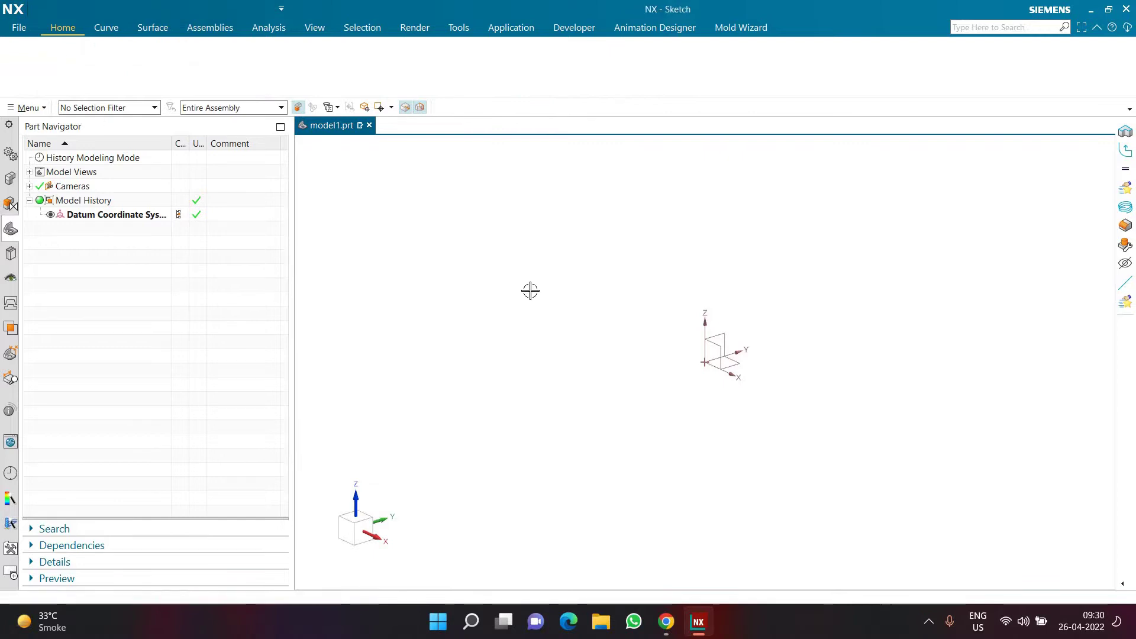
{"action": "left_click", "coordinate": [657, 236]}
{"action": "left_click", "coordinate": [287, 283]}
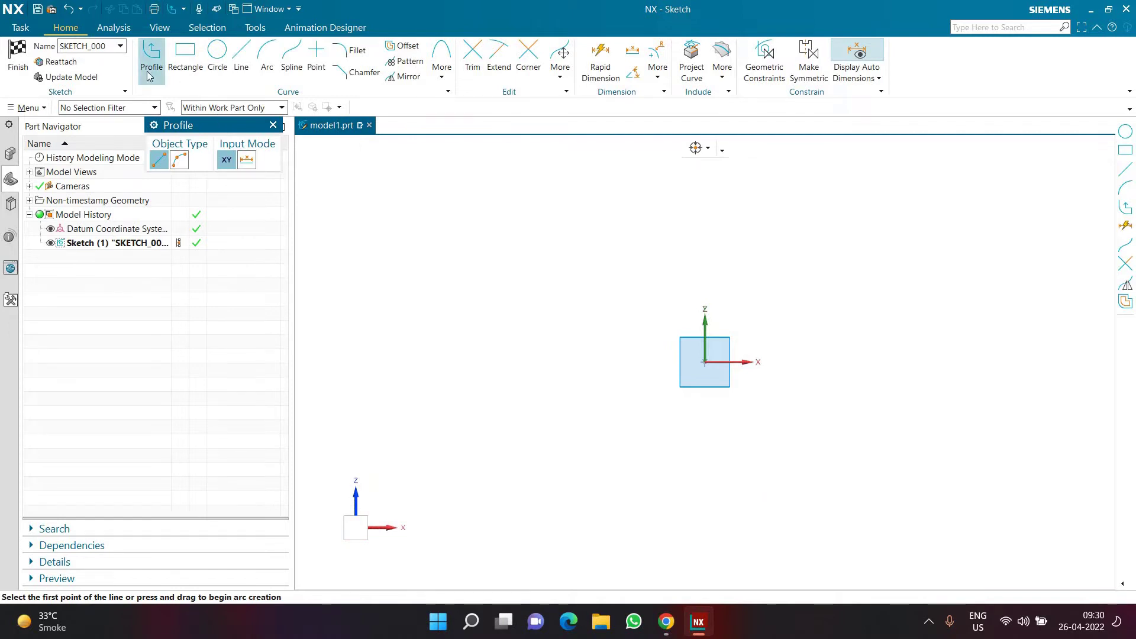
{"action": "left_click", "coordinate": [705, 362]}
{"action": "type", "text": "150"}
{"action": "key", "text": "Return"}
{"action": "key", "text": "Return"}
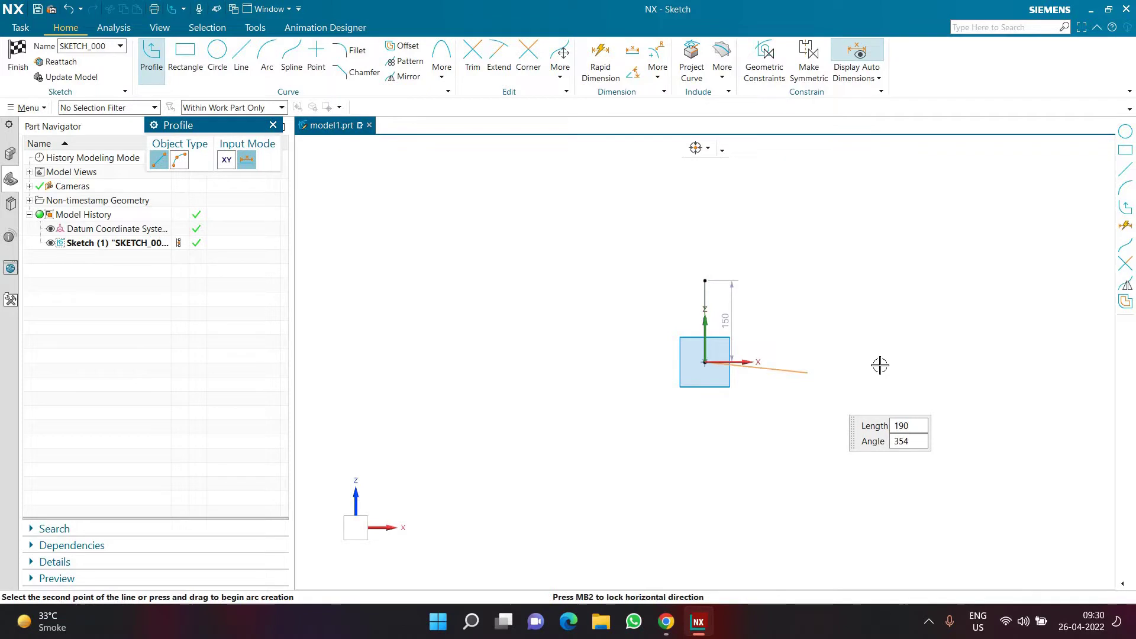
{"action": "left_click", "coordinate": [878, 325]}
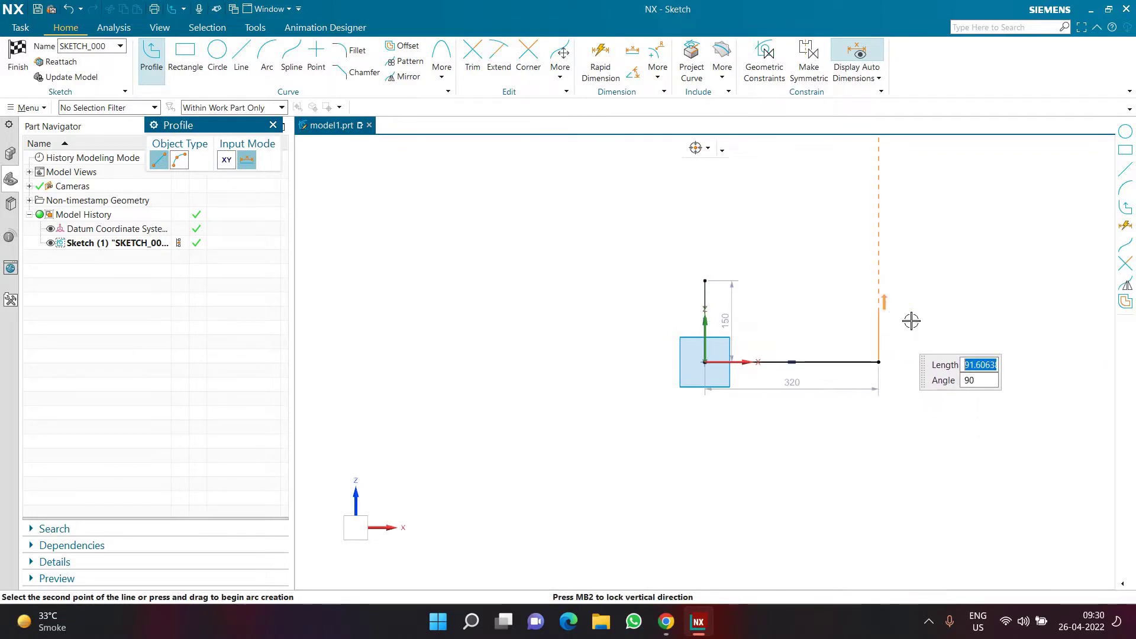
{"action": "left_click", "coordinate": [903, 303]}
{"action": "key", "text": "Escape"}
{"action": "key", "text": "ctrl+f"}
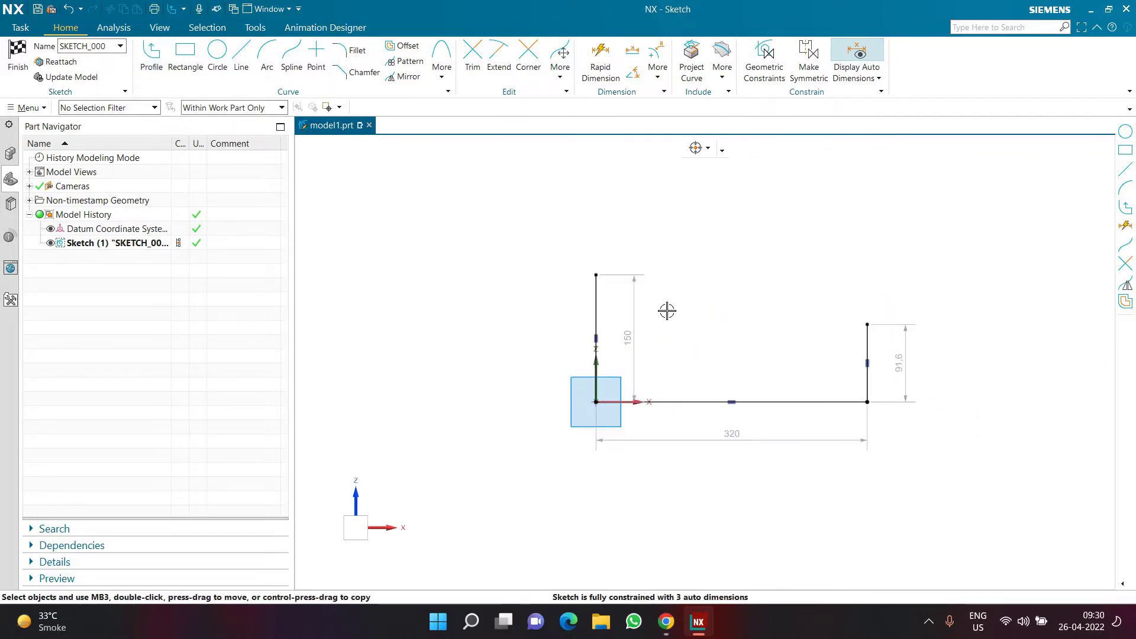
Dimension the outline: left height 100 mm, right height 50 mm, base 200 mm
{"action": "double_click", "coordinate": [633, 325]}
{"action": "type", "text": "10"}
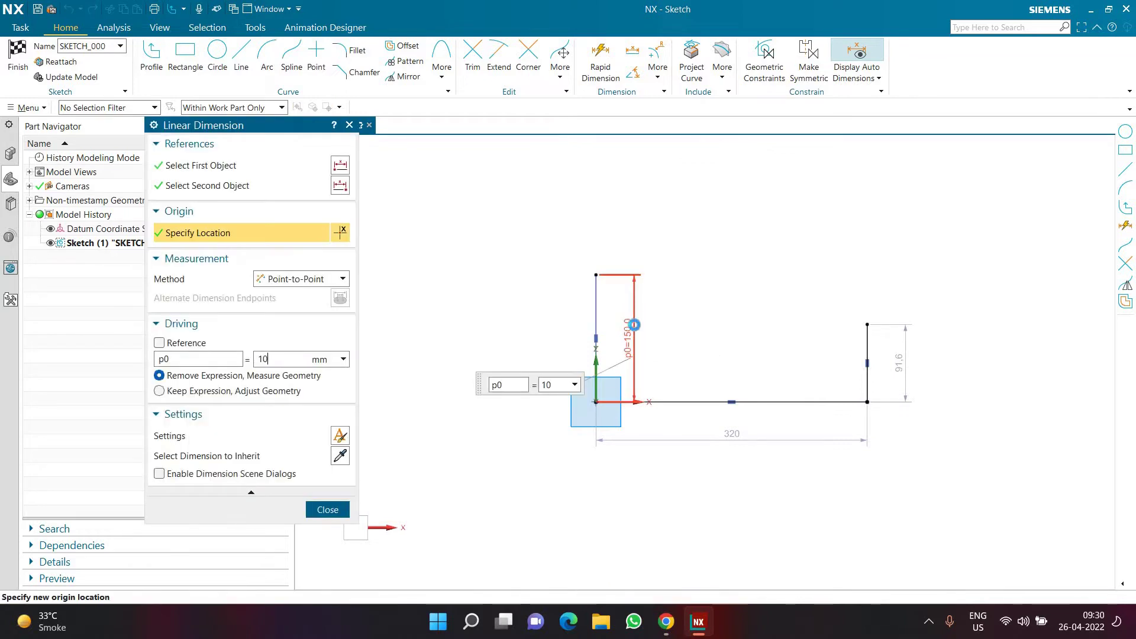
{"action": "type", "text": "0"}
{"action": "key", "text": "Return"}
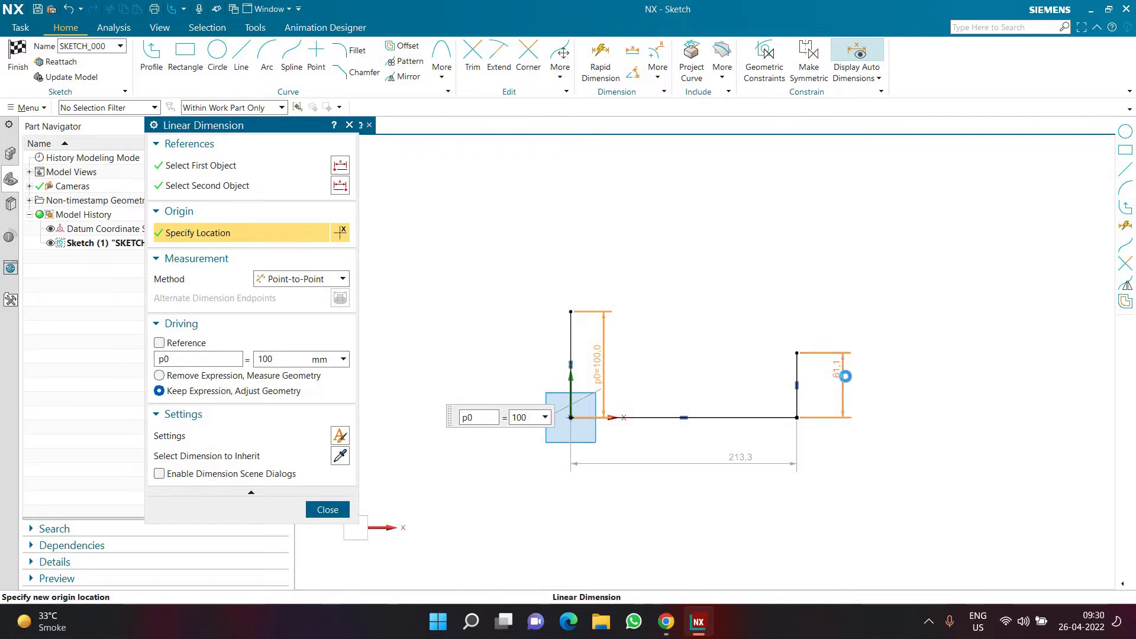
{"action": "middle_click", "coordinate": [846, 376]}
{"action": "double_click", "coordinate": [846, 376]}
{"action": "type", "text": "50"}
{"action": "key", "text": "Return"}
{"action": "double_click", "coordinate": [731, 469]}
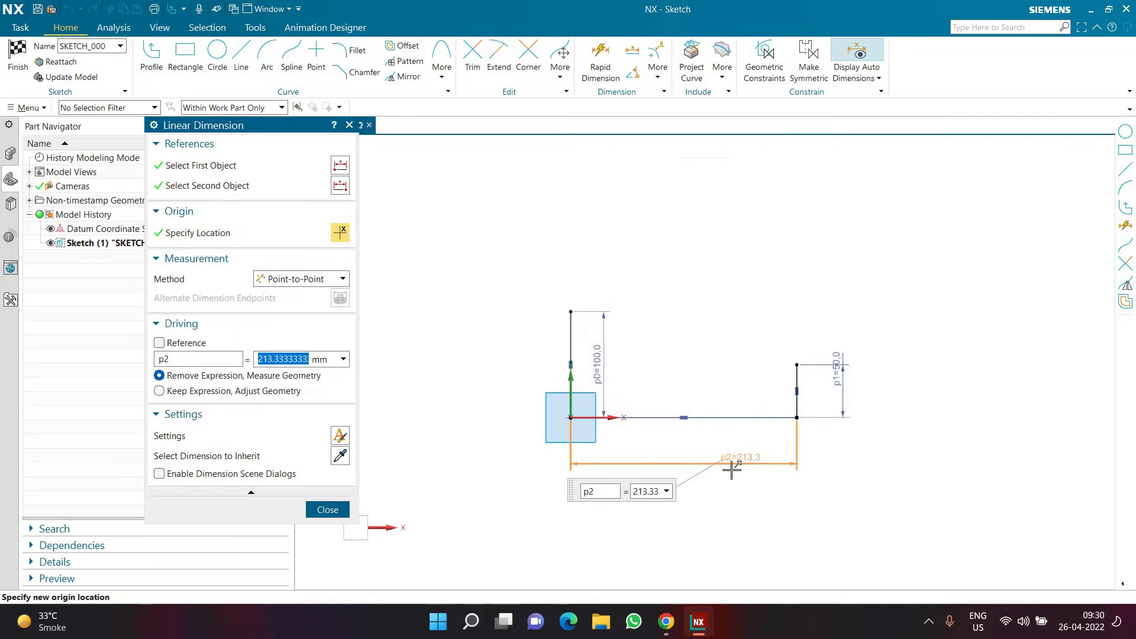
{"action": "type", "text": "200"}
{"action": "key", "text": "Return"}
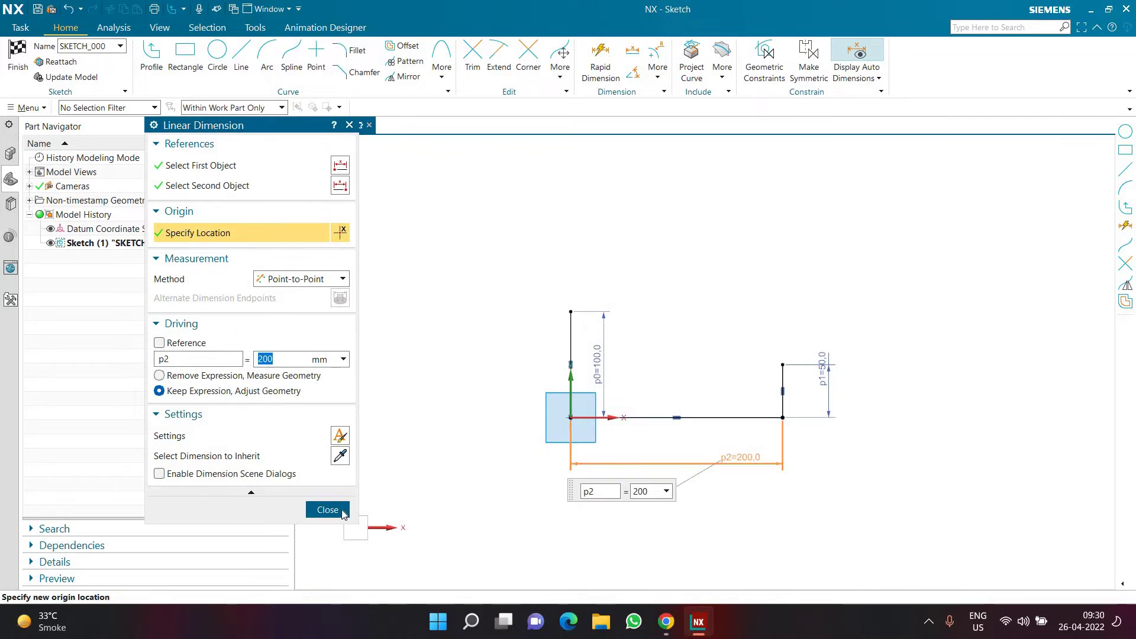
{"action": "key", "text": "Escape"}
{"action": "left_click_drag", "start_coordinate": [548, 376], "coordinate": [546, 374]}
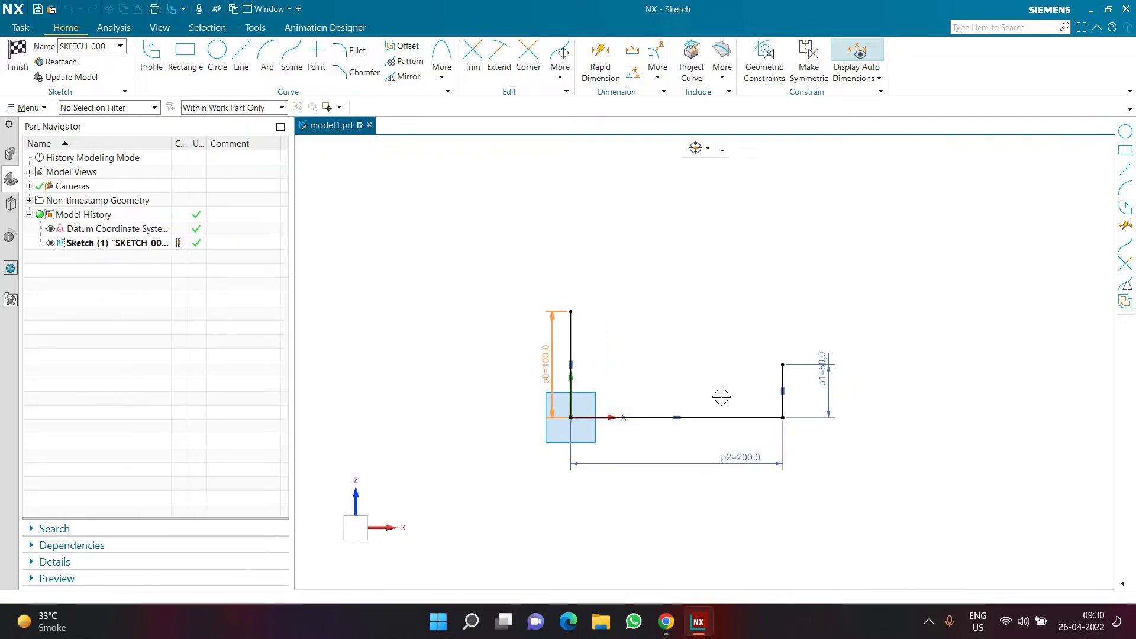
{"action": "left_click_drag", "start_coordinate": [819, 375], "coordinate": [800, 393]}
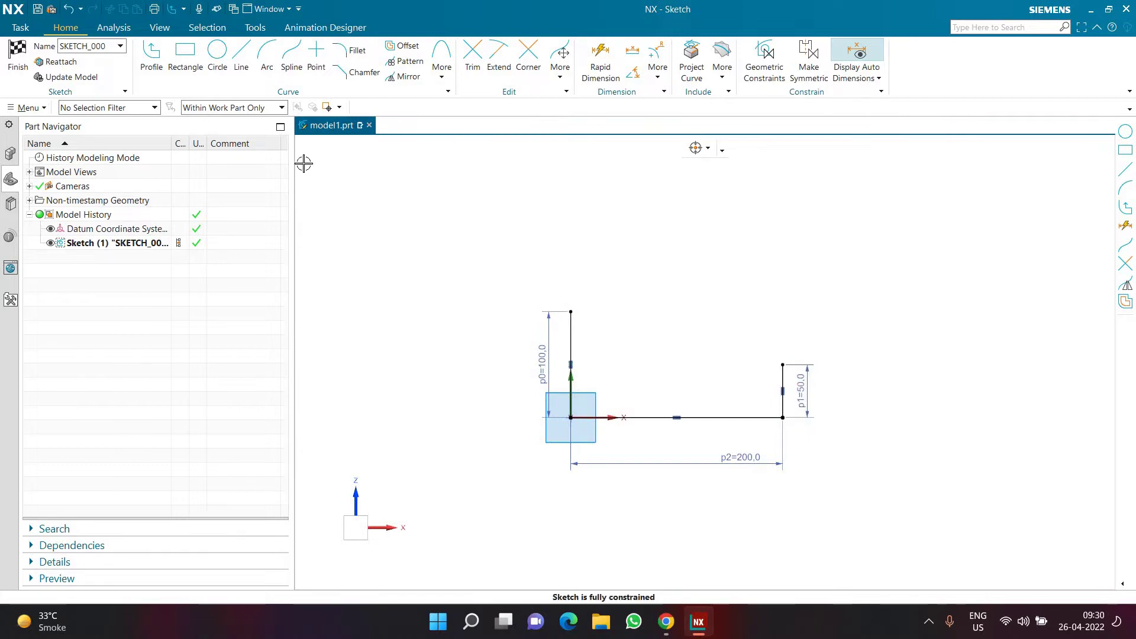
{"action": "left_click", "coordinate": [269, 69]}
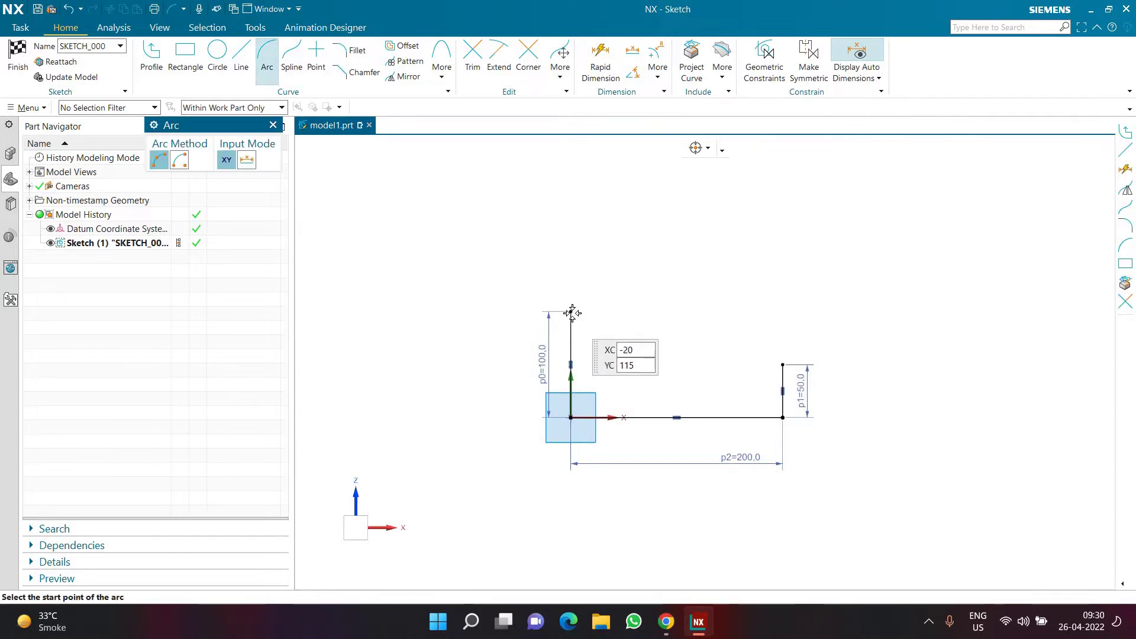
Draw a domed 3-point arc joining the two line tops and constrain its left endpoint
{"action": "left_click", "coordinate": [594, 320]}
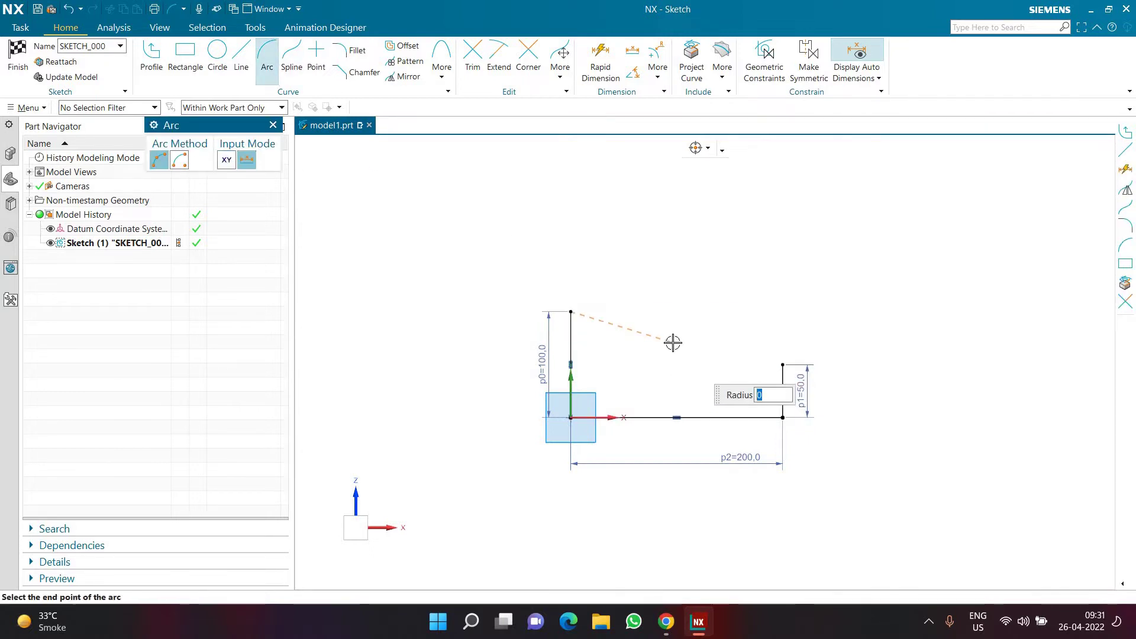
{"action": "left_click", "coordinate": [782, 365]}
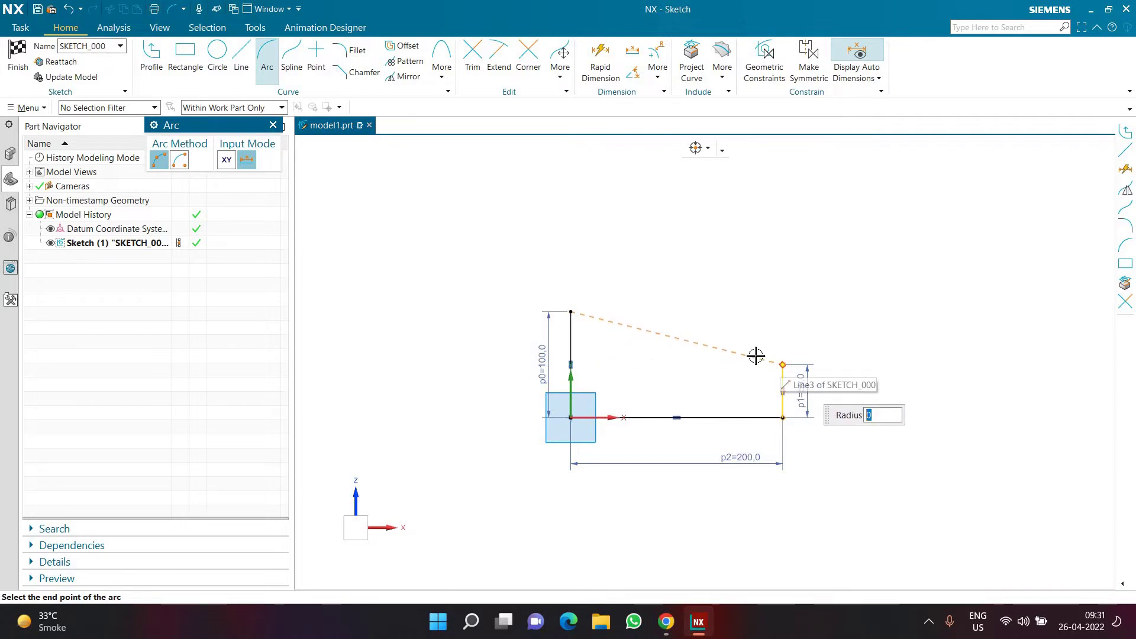
{"action": "scroll", "coordinate": [677, 337], "scroll_direction": "up", "scroll_amount": 3}
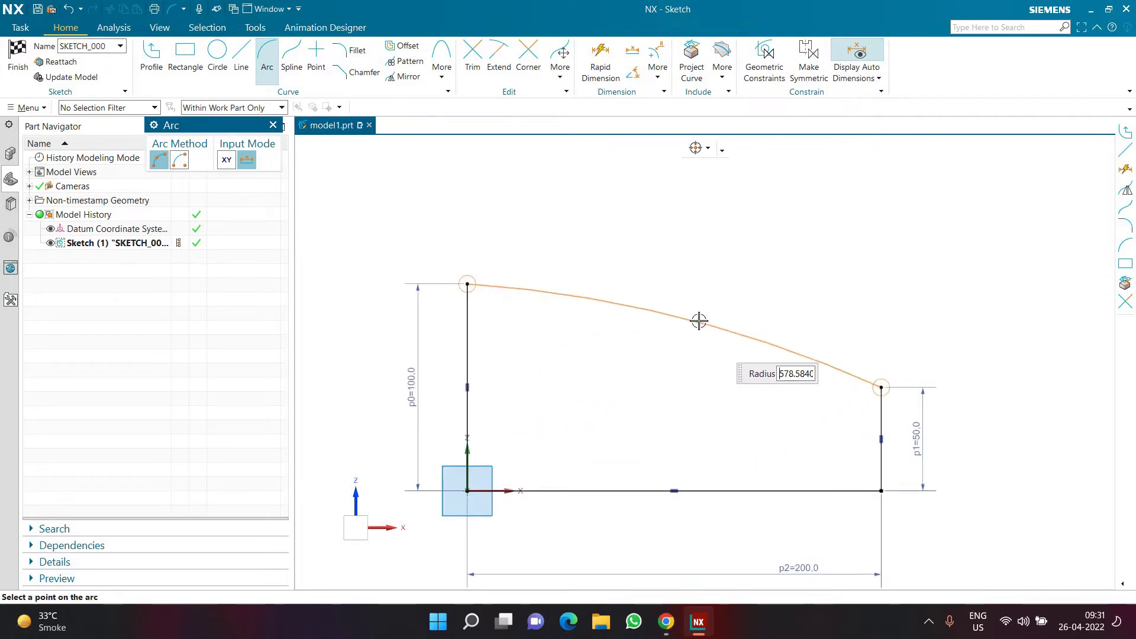
{"action": "left_click", "coordinate": [587, 359]}
{"action": "key", "text": "Escape"}
{"action": "scroll", "coordinate": [584, 356], "scroll_direction": "down", "scroll_amount": 2}
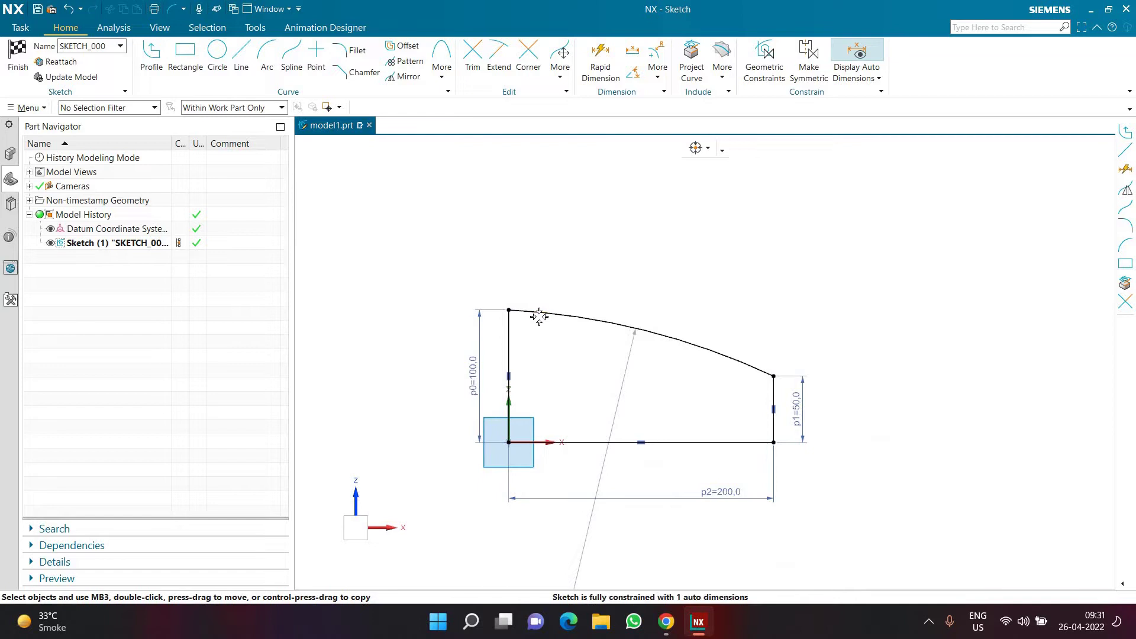
{"action": "left_click", "coordinate": [510, 308]}
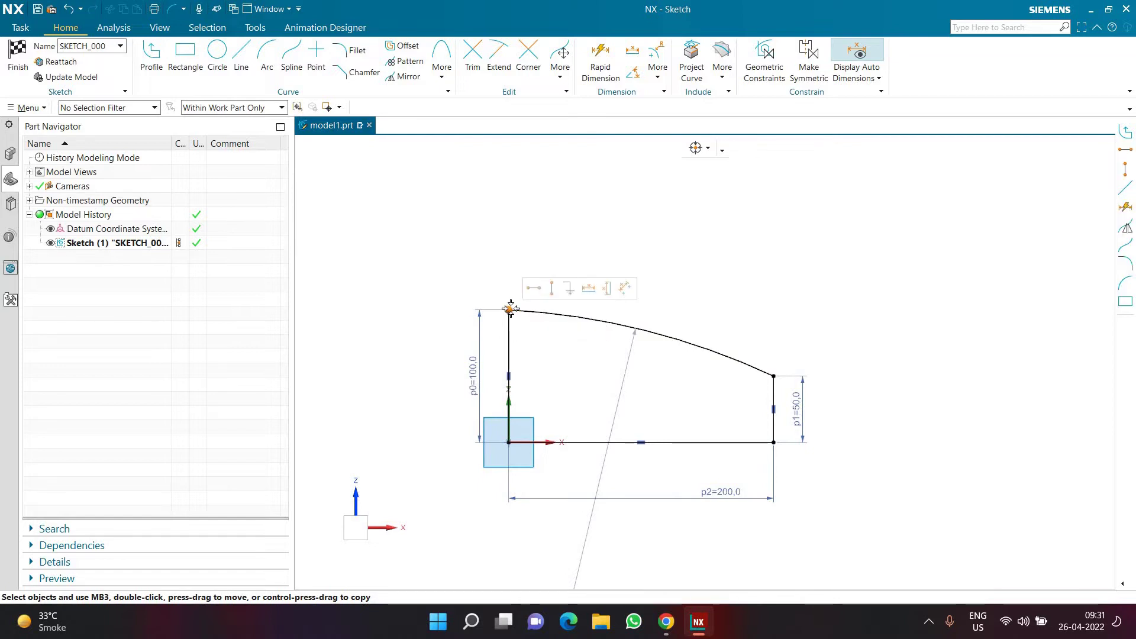
{"action": "left_click", "coordinate": [550, 291]}
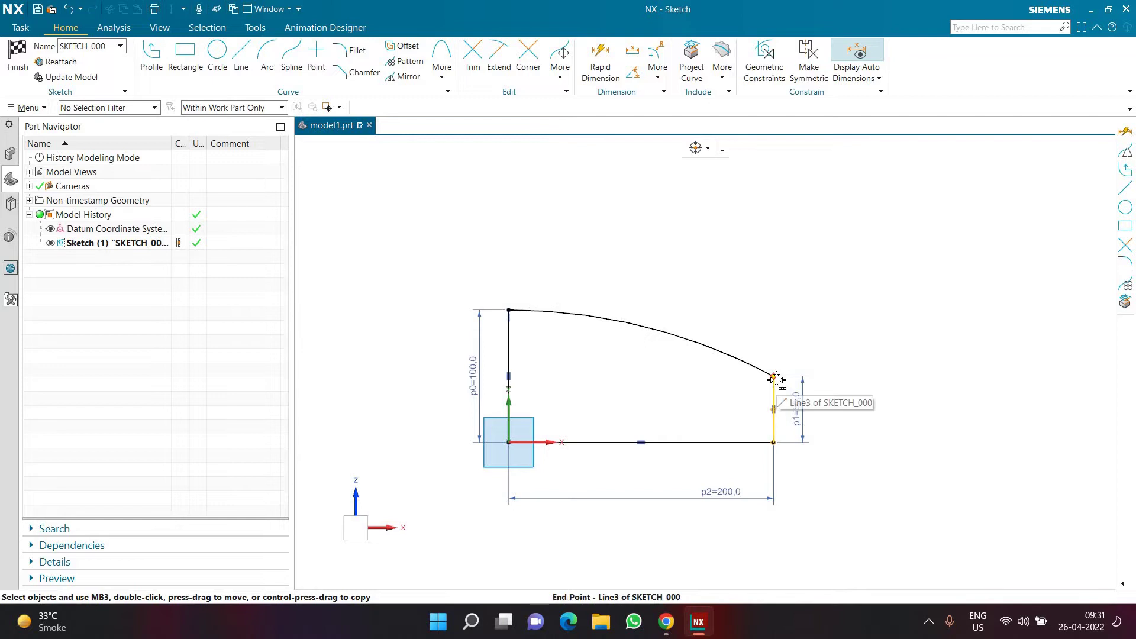
Add a lower arc from the first arc to the left line and constrain it to the outline
{"action": "scroll", "coordinate": [657, 377], "scroll_direction": "up", "scroll_amount": 2}
{"action": "key", "text": "a"}
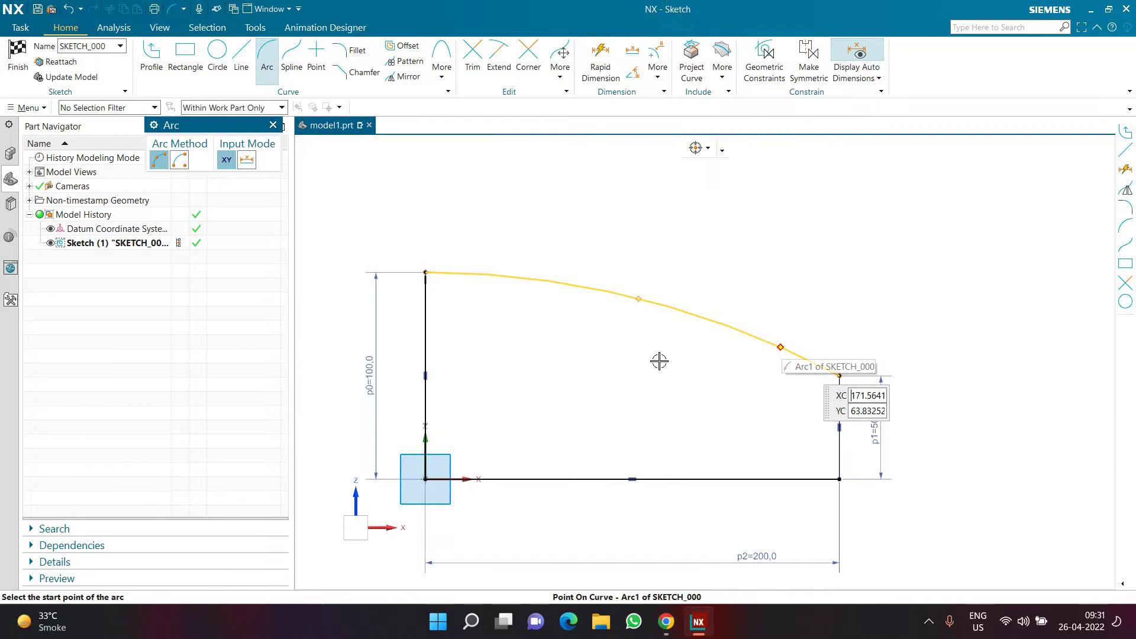
{"action": "left_click", "coordinate": [774, 345]}
{"action": "left_click", "coordinate": [437, 303]}
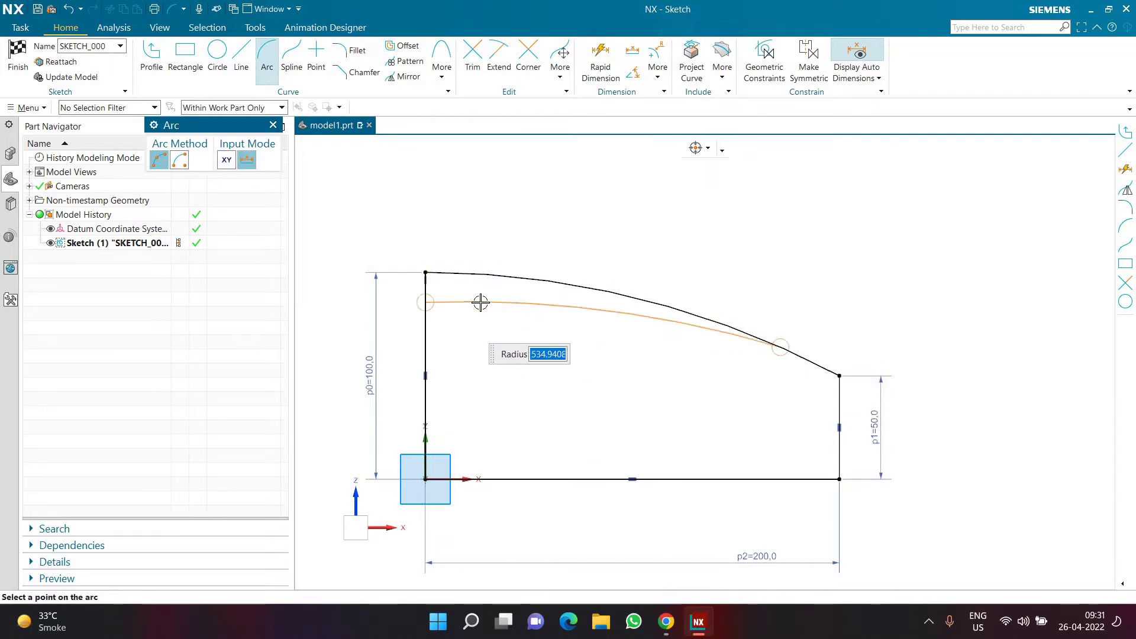
{"action": "left_click", "coordinate": [557, 353]}
{"action": "key", "text": "Escape"}
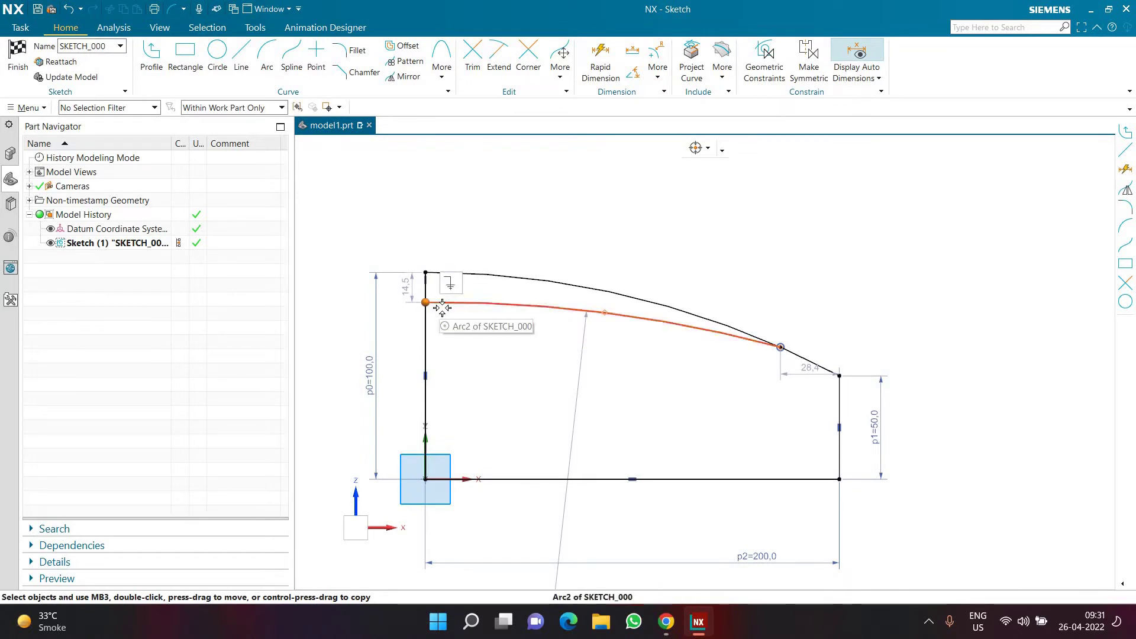
{"action": "left_click", "coordinate": [467, 303]}
{"action": "left_click", "coordinate": [488, 291]}
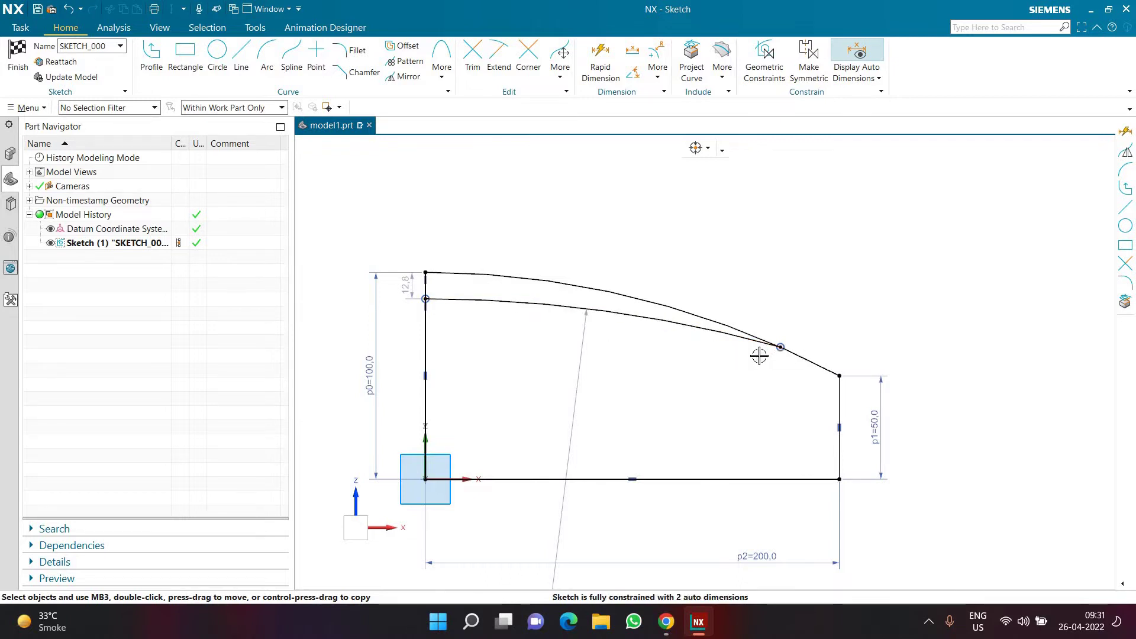
{"action": "double_click", "coordinate": [407, 292]}
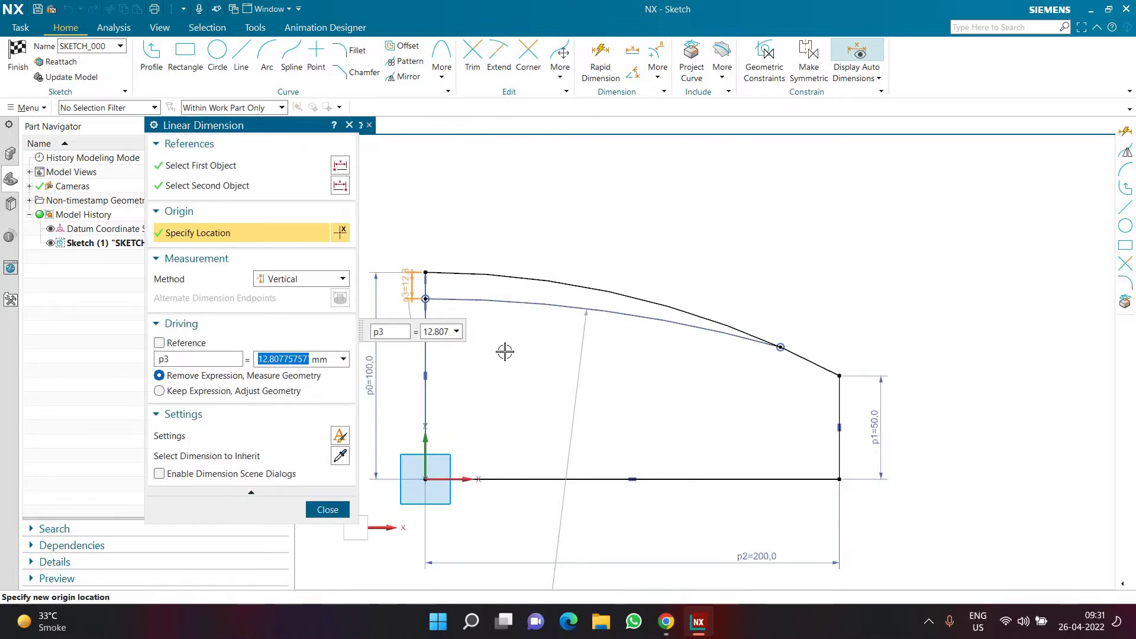
Set the gap between the two arcs to 3 mm and undo the unwanted arc extension
{"action": "type", "text": "6"}
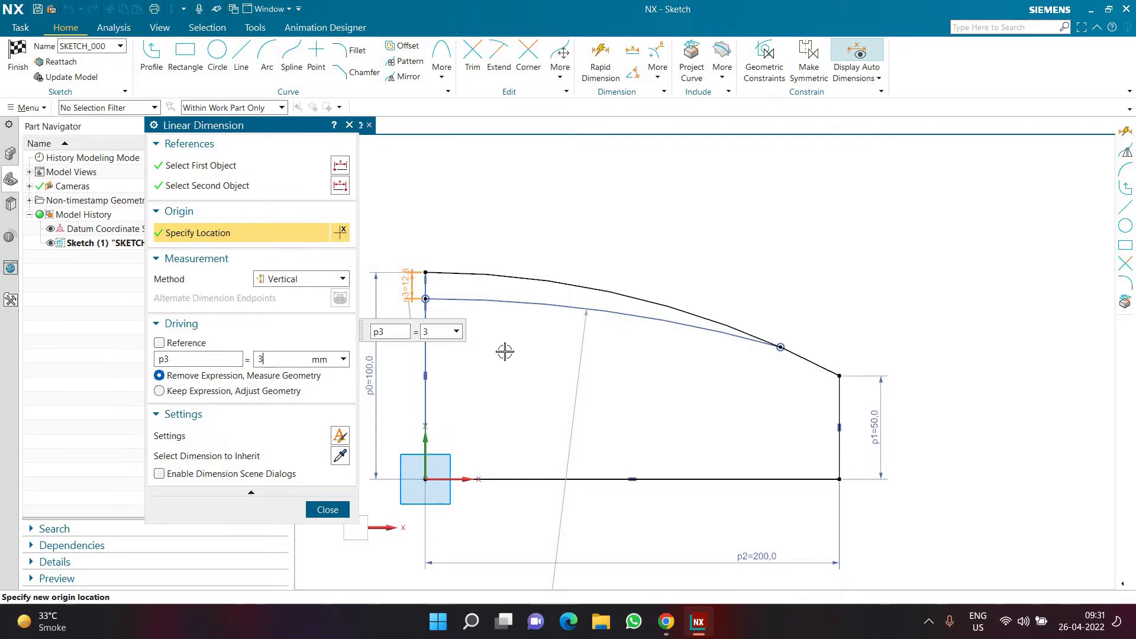
{"action": "key", "text": "Return"}
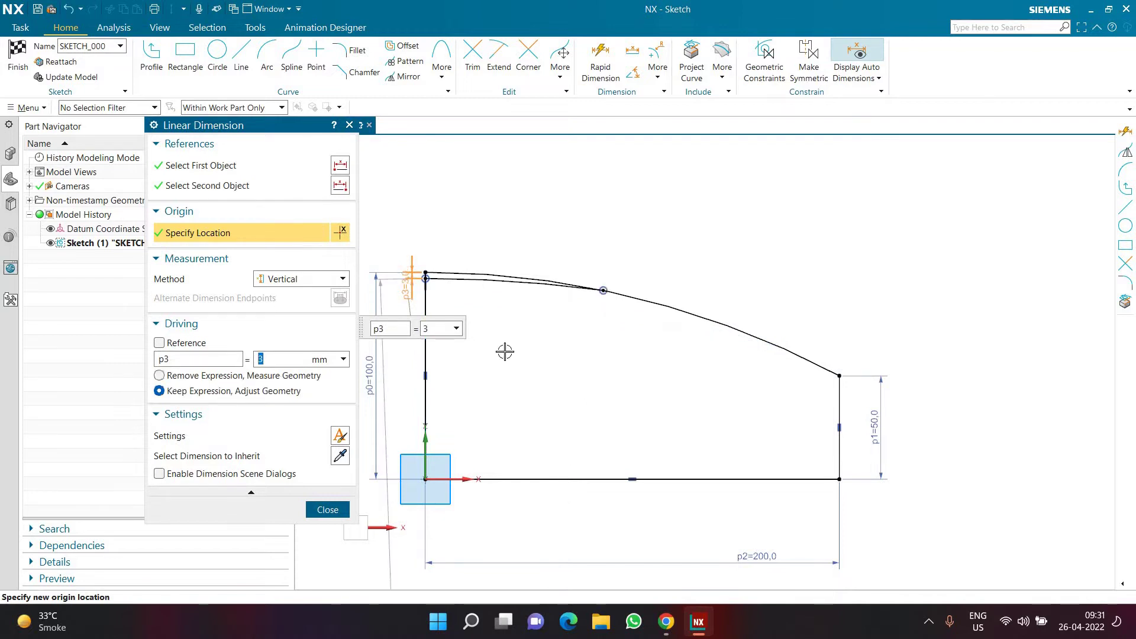
{"action": "middle_click", "coordinate": [563, 301]}
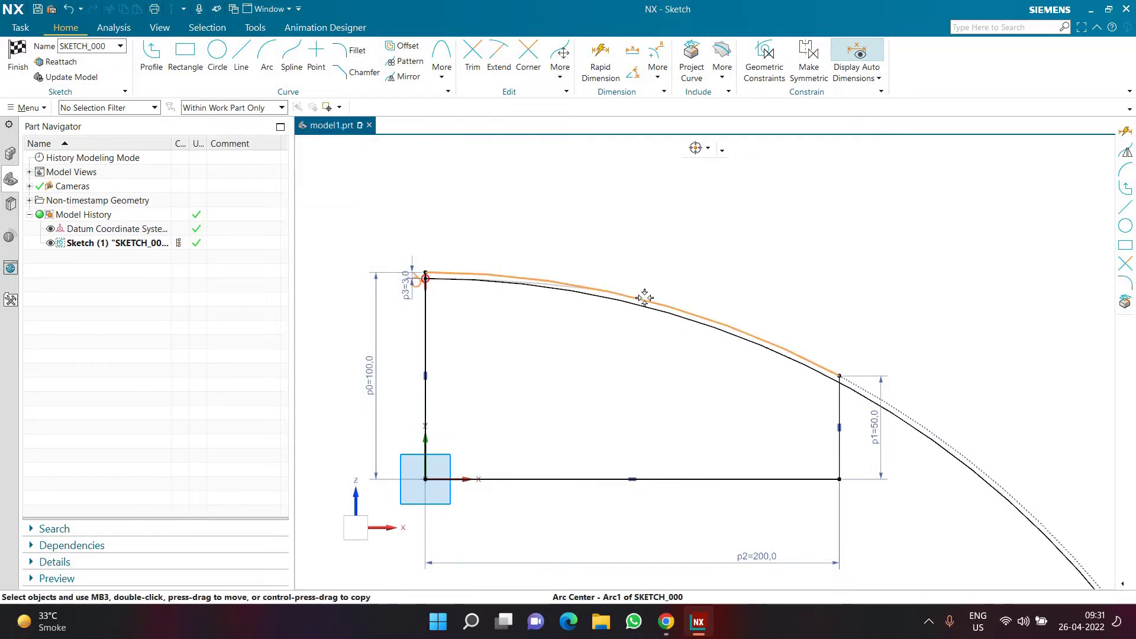
{"action": "key", "text": "ctrl+z"}
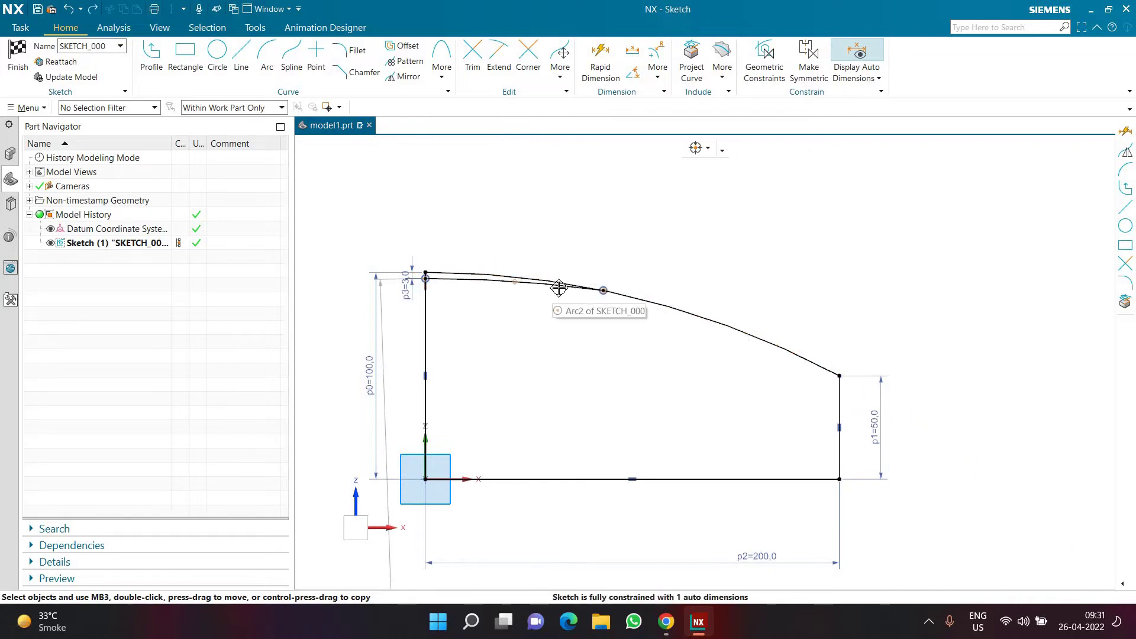
Dimension the lower arc's end 190 mm horizontally from the vertical line
{"action": "left_click", "coordinate": [590, 72]}
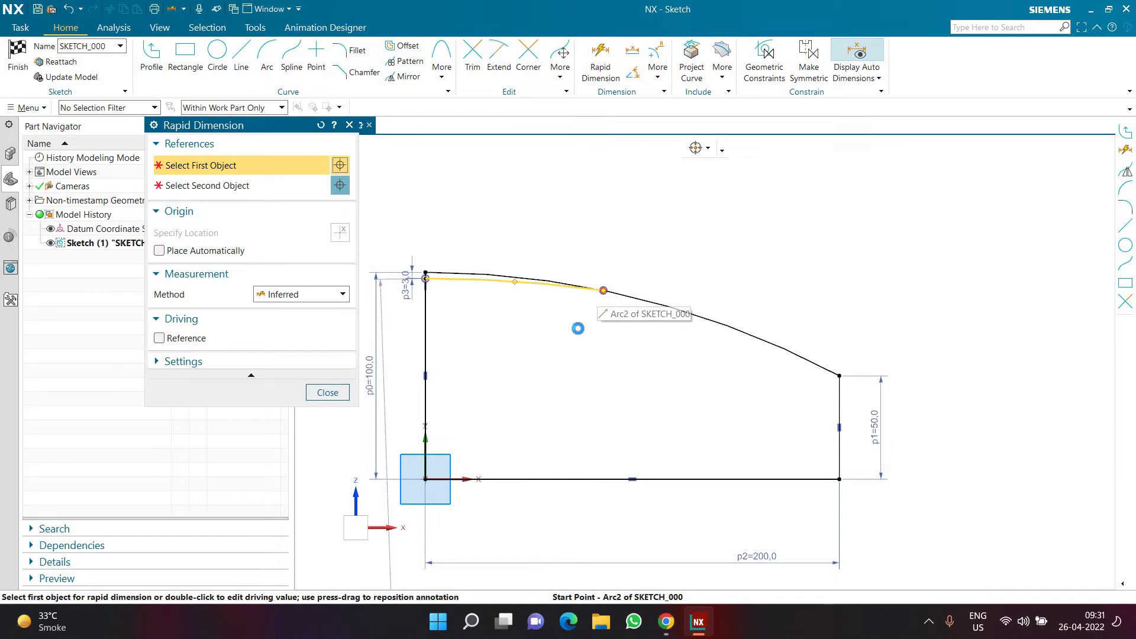
{"action": "left_click", "coordinate": [426, 317]}
{"action": "left_click", "coordinate": [601, 292]}
{"action": "left_click", "coordinate": [583, 403]}
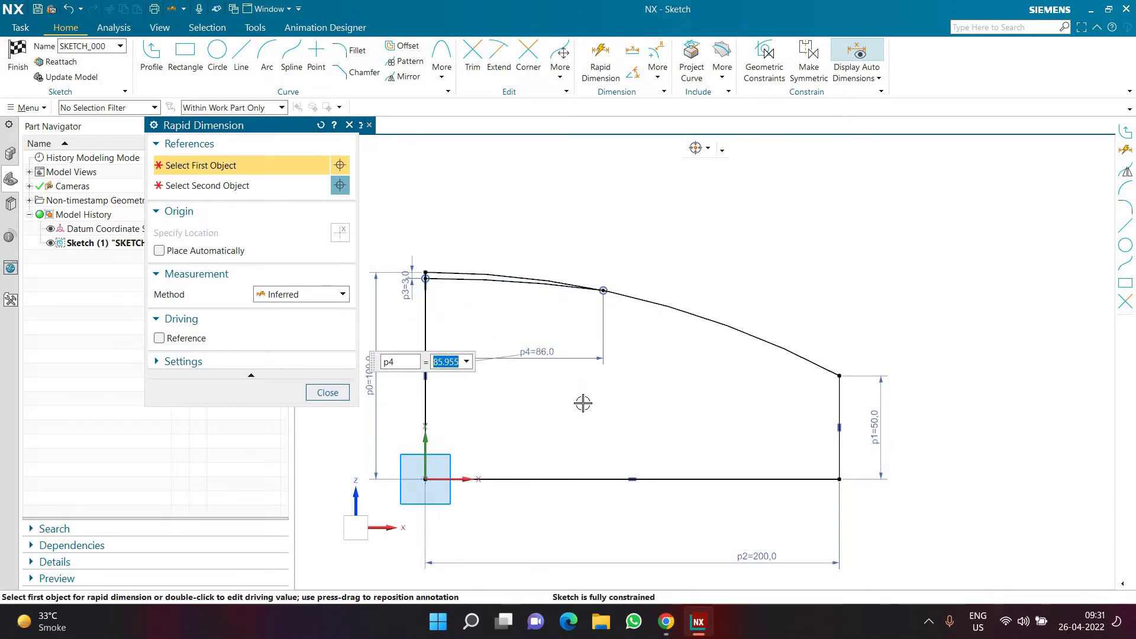
{"action": "type", "text": "90"}
{"action": "key", "text": "Return"}
{"action": "type", "text": "100"}
{"action": "key", "text": "Return"}
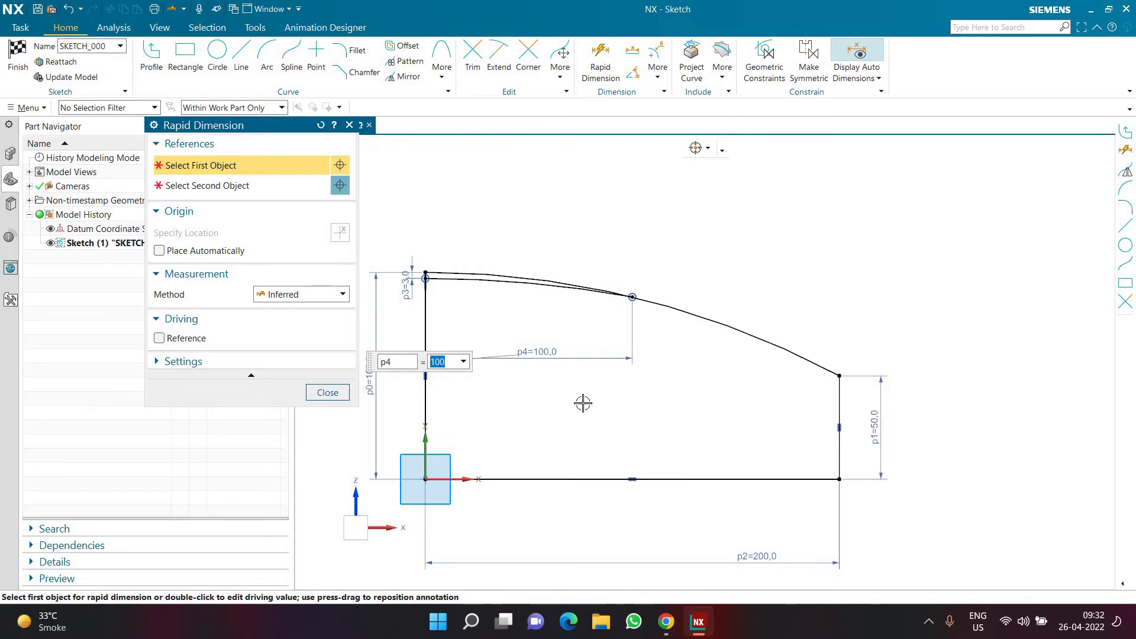
{"action": "type", "text": "80"}
{"action": "key", "text": "Return"}
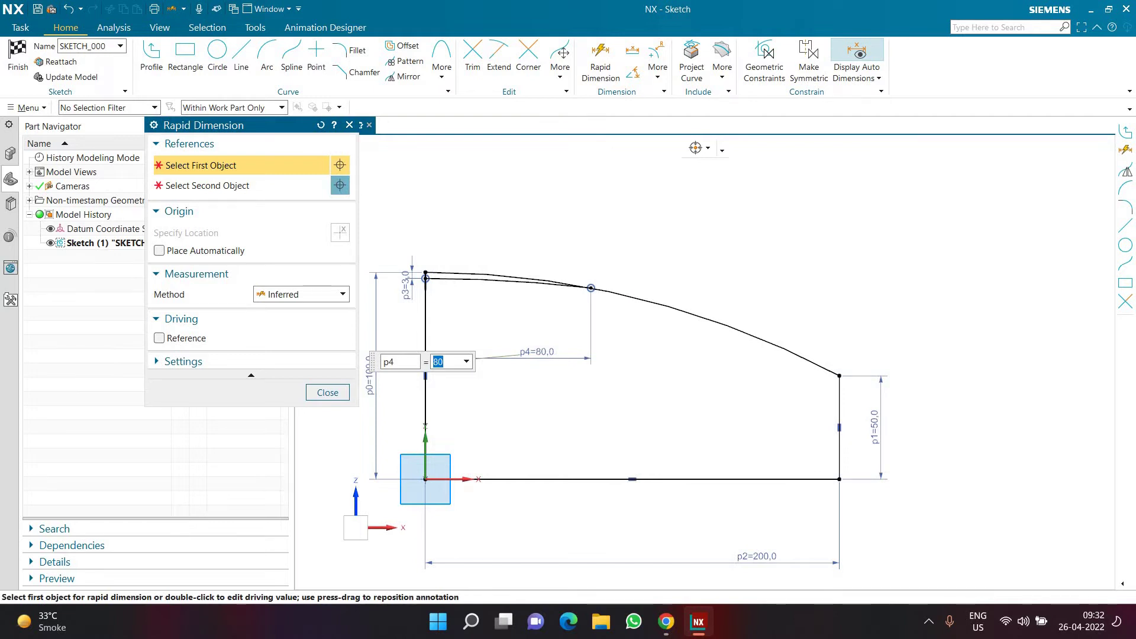
{"action": "type", "text": "180"}
{"action": "key", "text": "Return"}
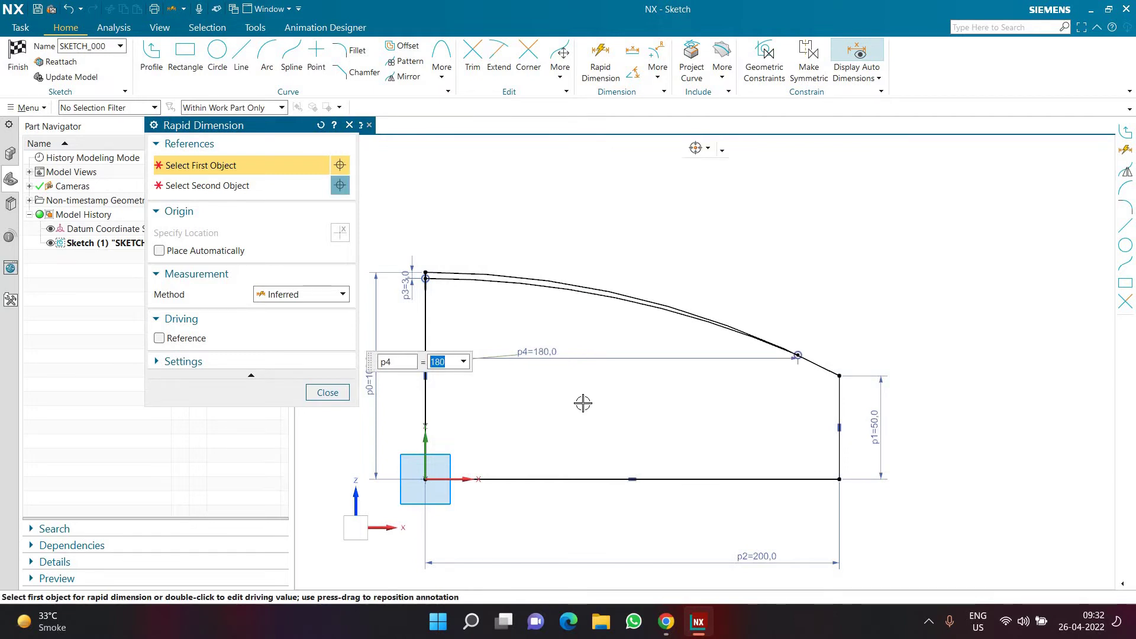
{"action": "type", "text": "190"}
{"action": "key", "text": "Return"}
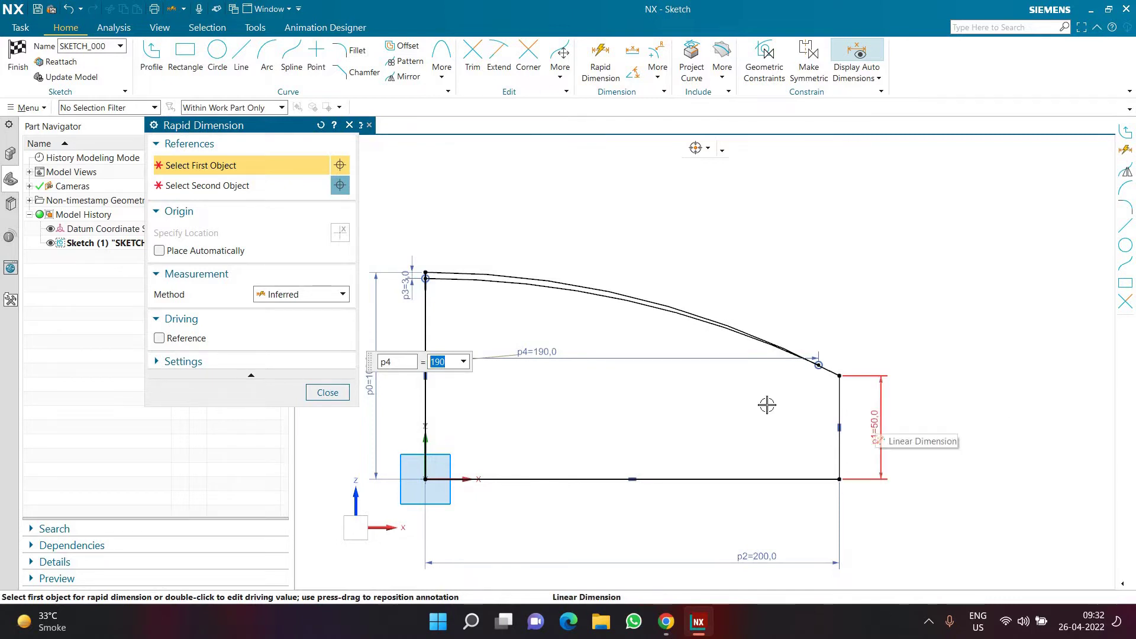
{"action": "left_click", "coordinate": [327, 392]}
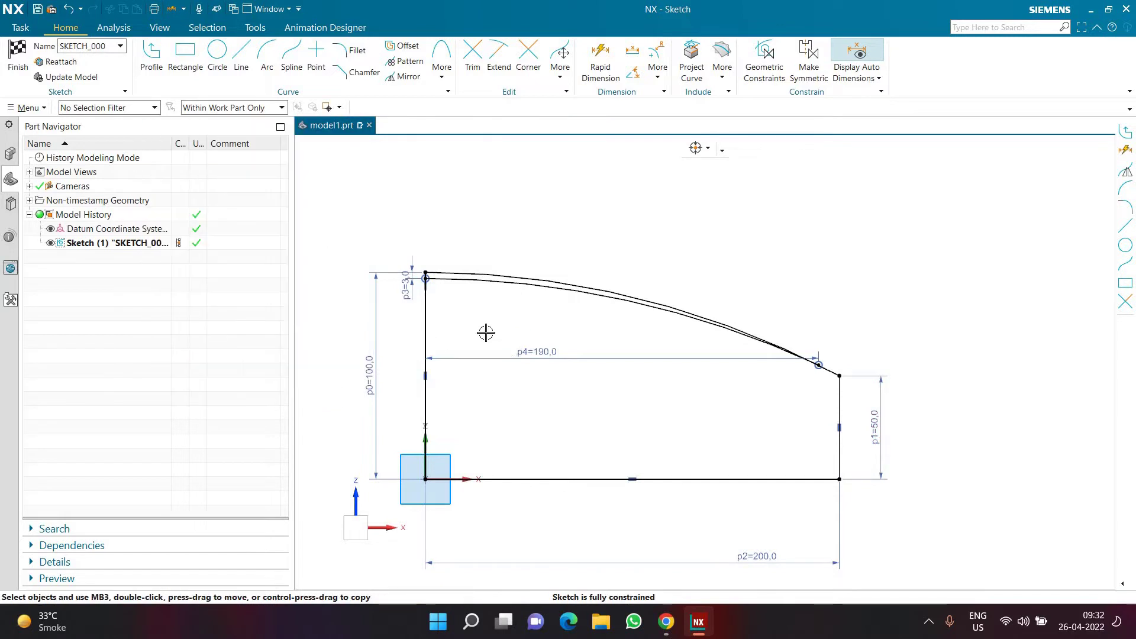
Exit the sketch and view the closed dish profile in the Modeling environment
{"action": "left_click", "coordinate": [20, 66]}
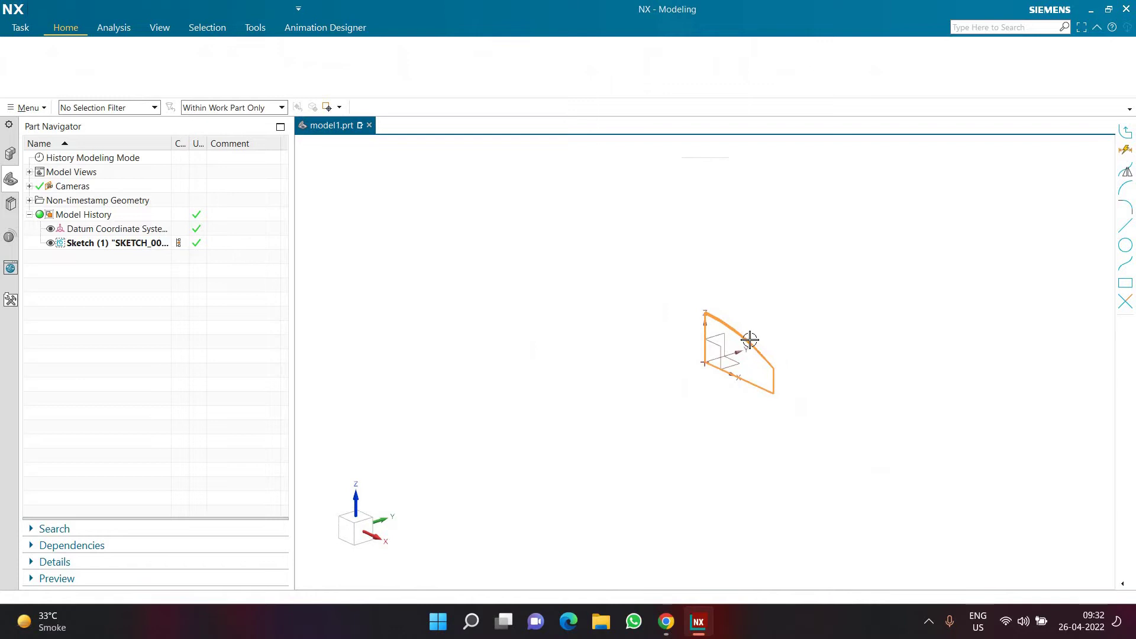
{"action": "scroll", "coordinate": [736, 340], "scroll_direction": "down", "scroll_amount": 5}
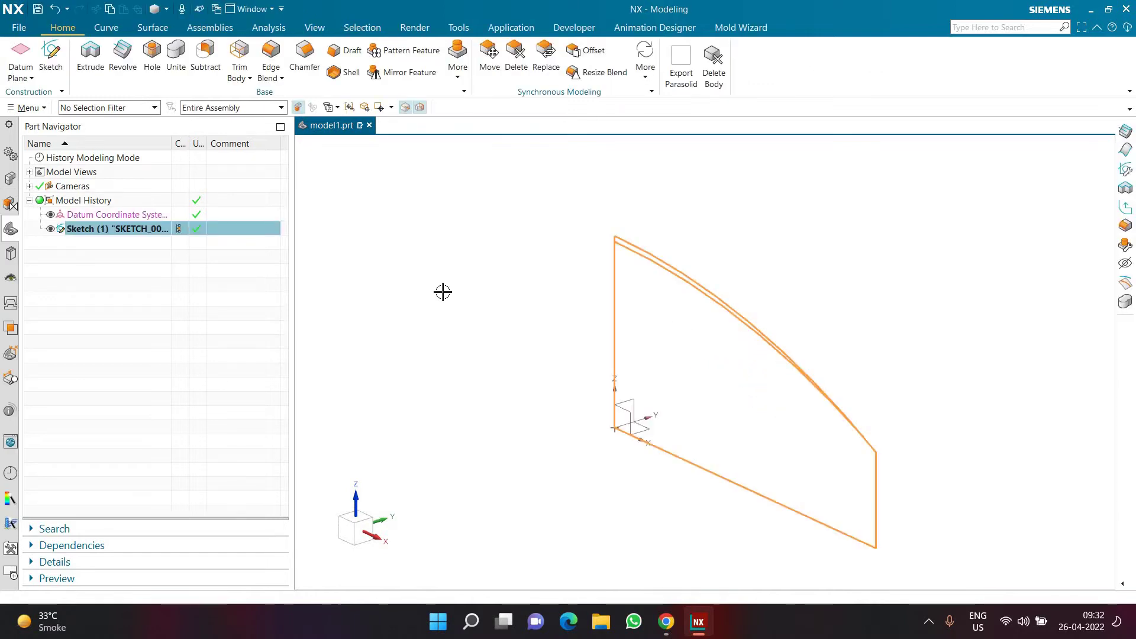
{"action": "key", "text": "Escape"}
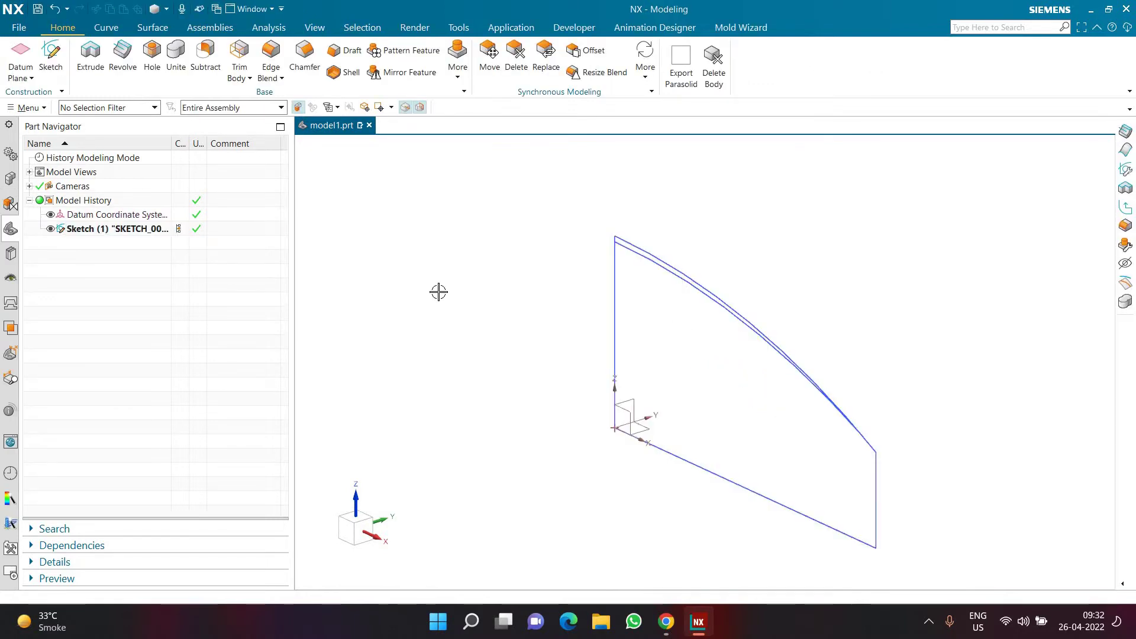
Revolve the connected dish profile 360° about its vertical sketch line into a solid disc
{"action": "left_click", "coordinate": [123, 56]}
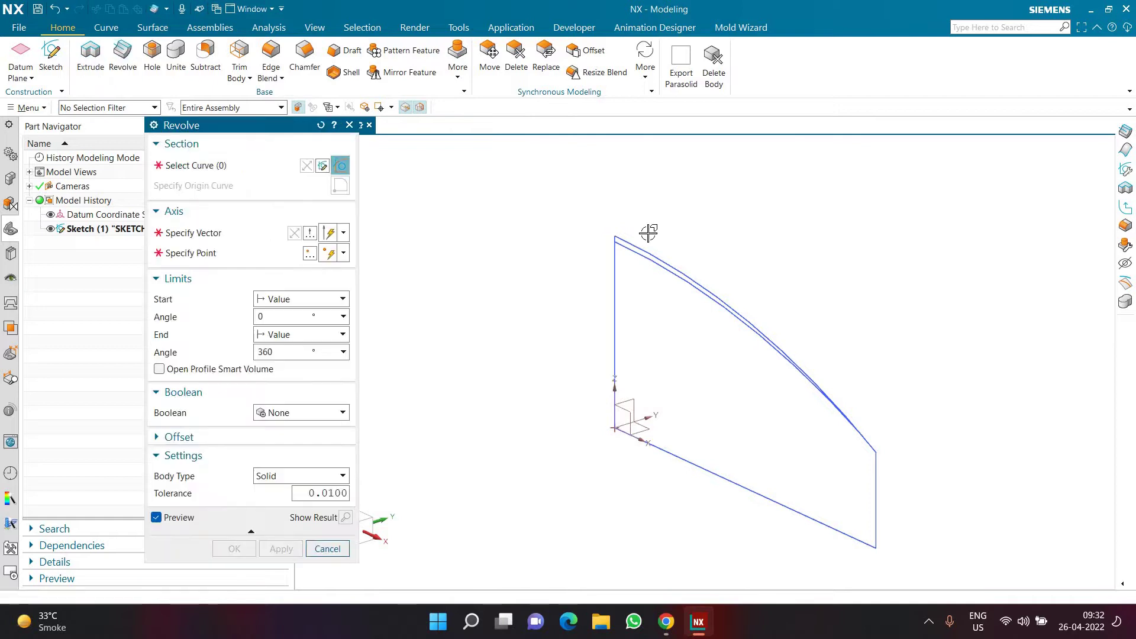
{"action": "left_click", "coordinate": [675, 148]}
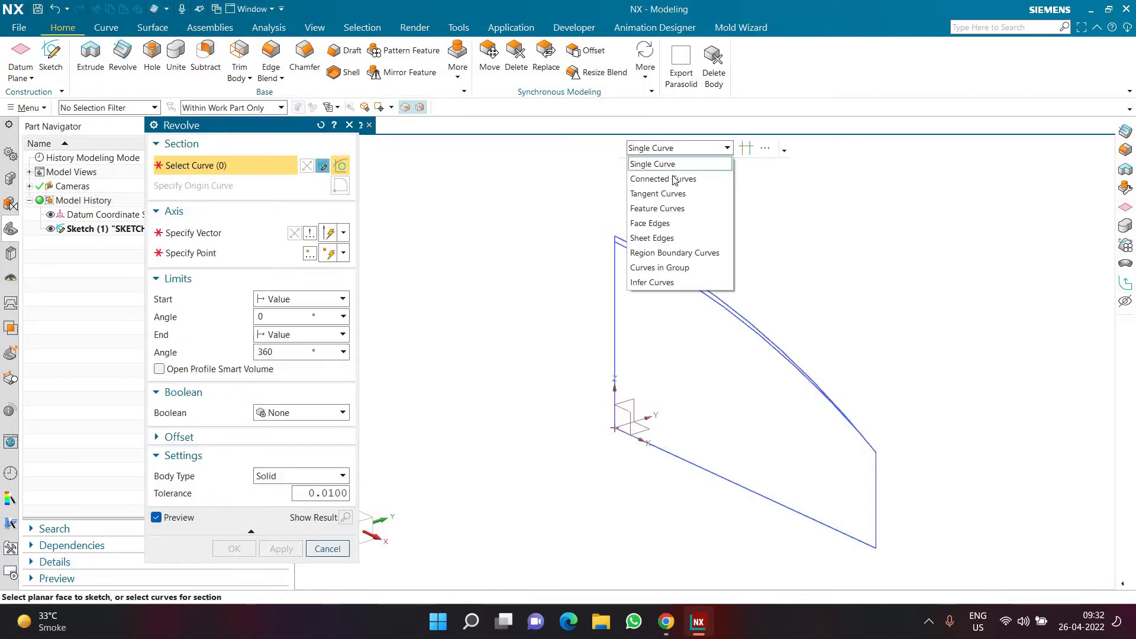
{"action": "left_click", "coordinate": [672, 178]}
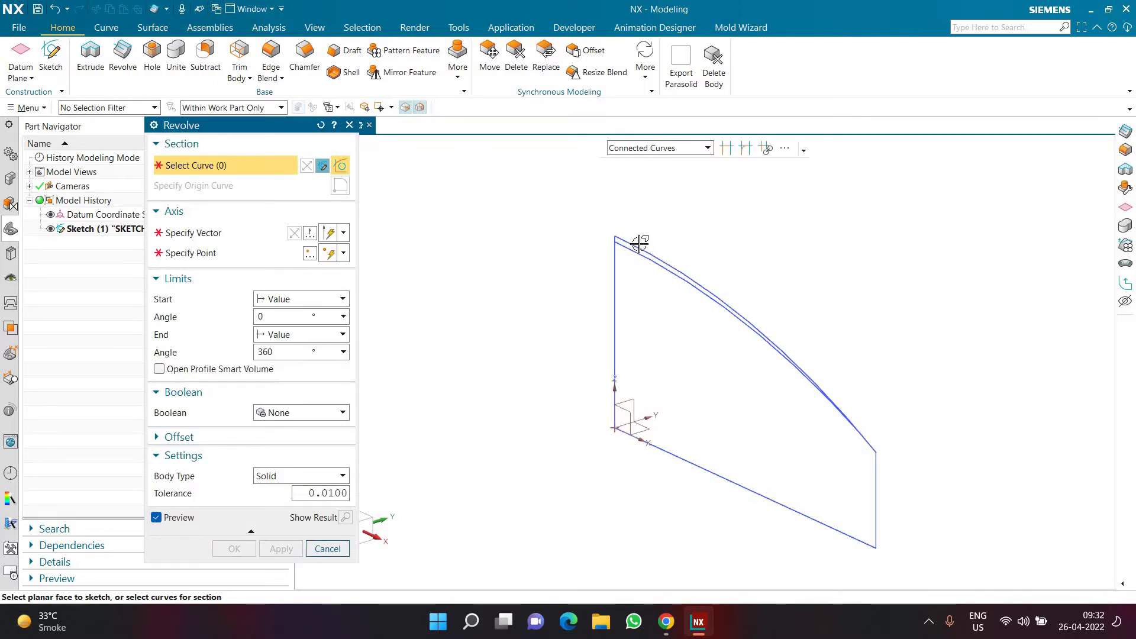
{"action": "left_click", "coordinate": [640, 243]}
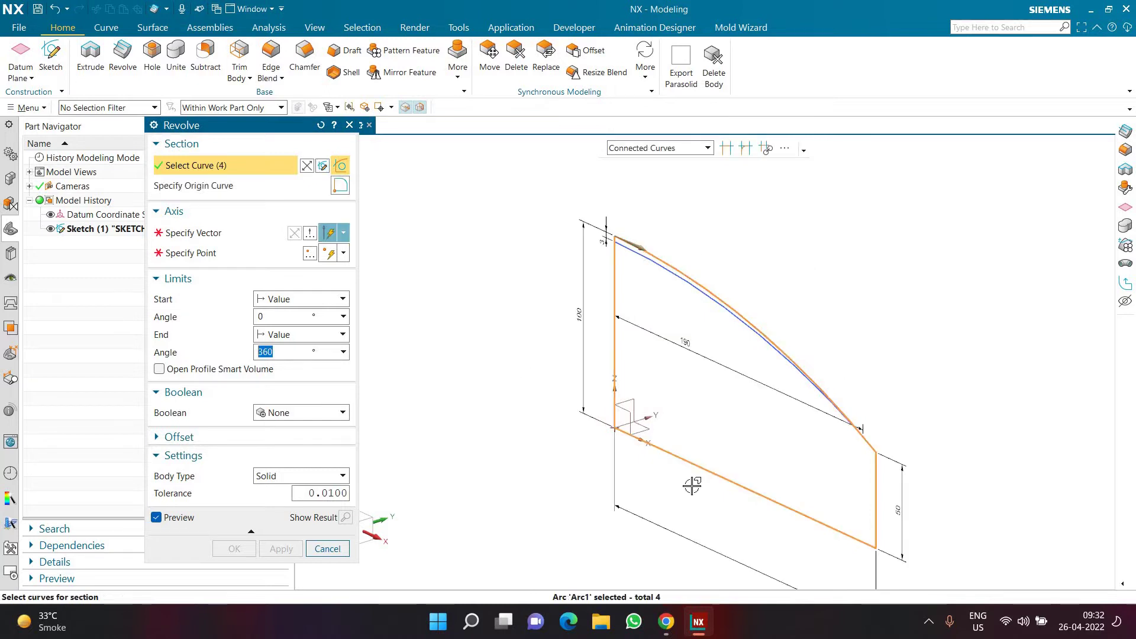
{"action": "left_click", "coordinate": [230, 233]}
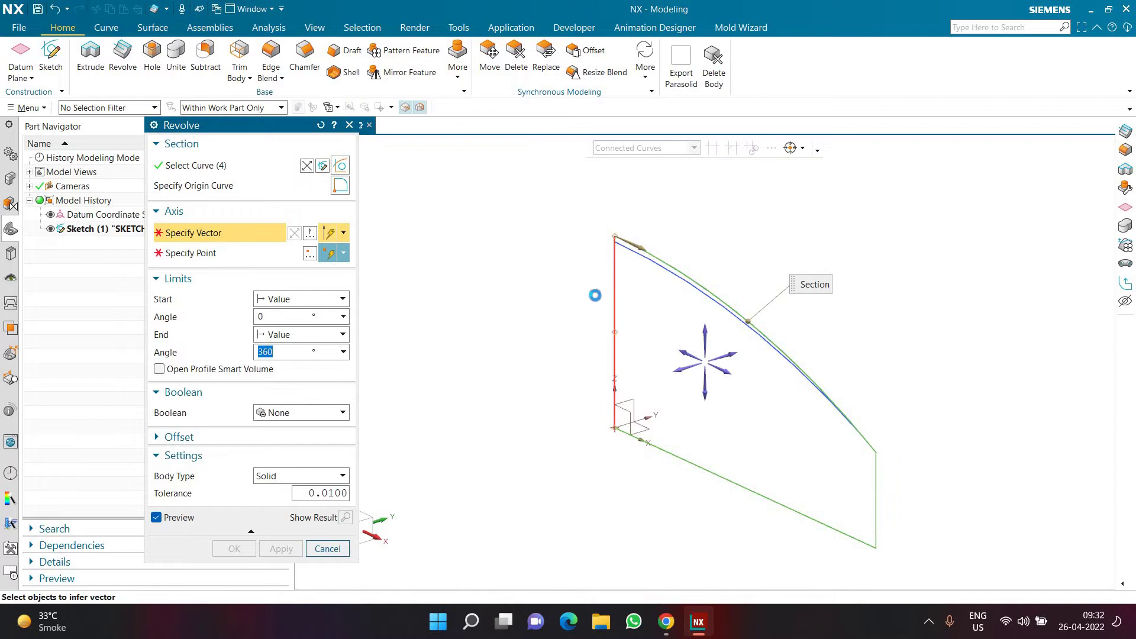
{"action": "left_click", "coordinate": [594, 294]}
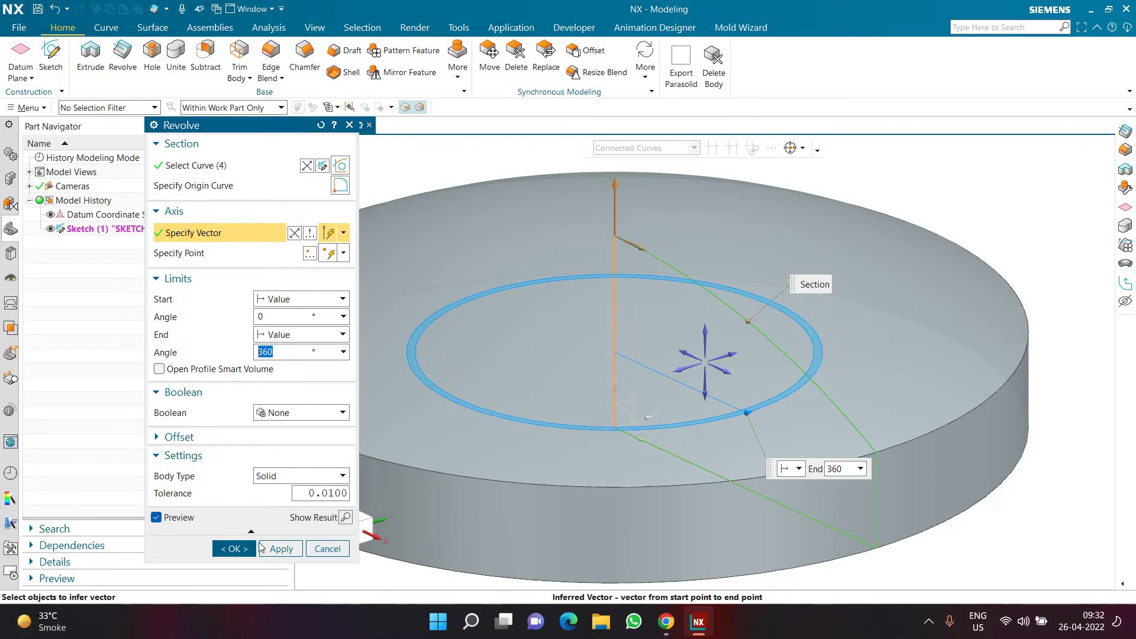
{"action": "left_click", "coordinate": [237, 549]}
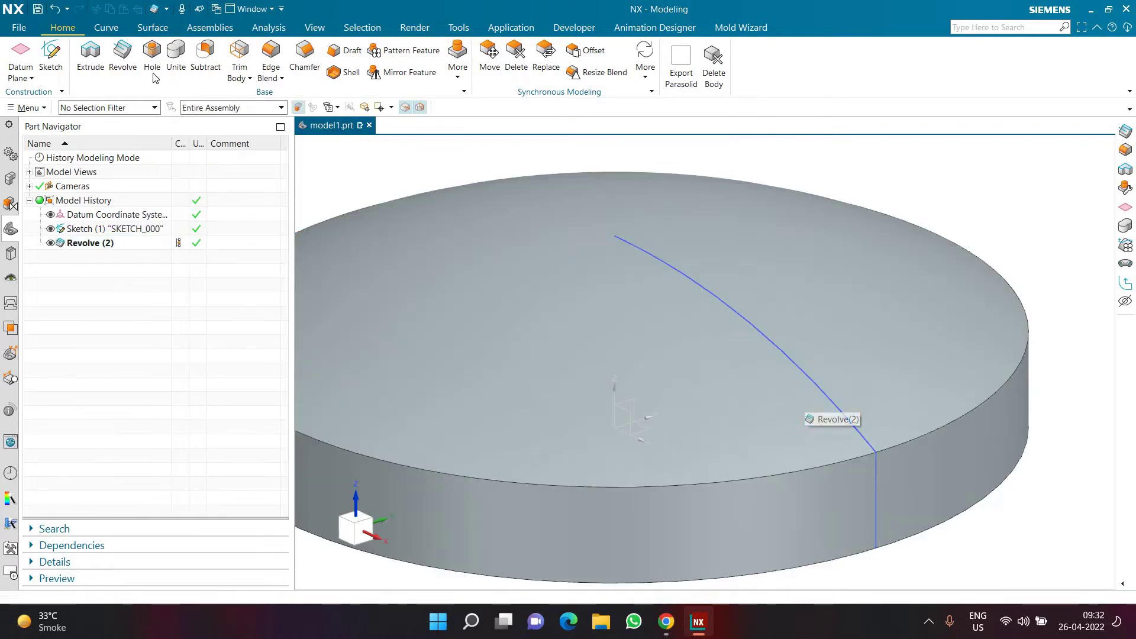
Round the disc's top circular edge with a 25 mm Edge Blend
{"action": "left_click", "coordinate": [272, 56]}
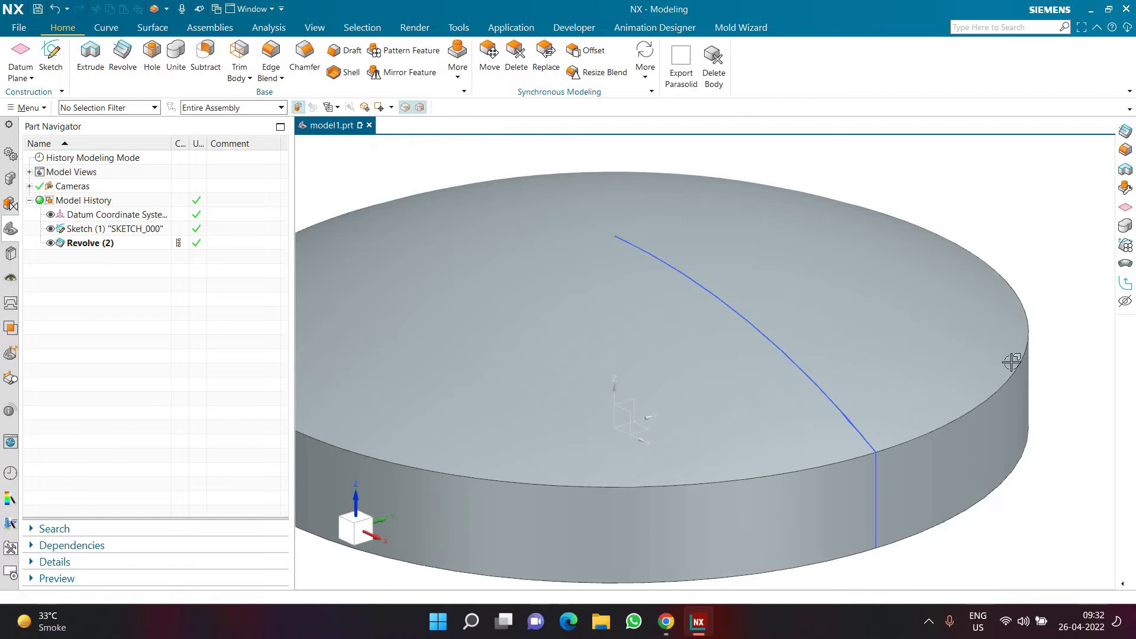
{"action": "left_click", "coordinate": [1044, 381]}
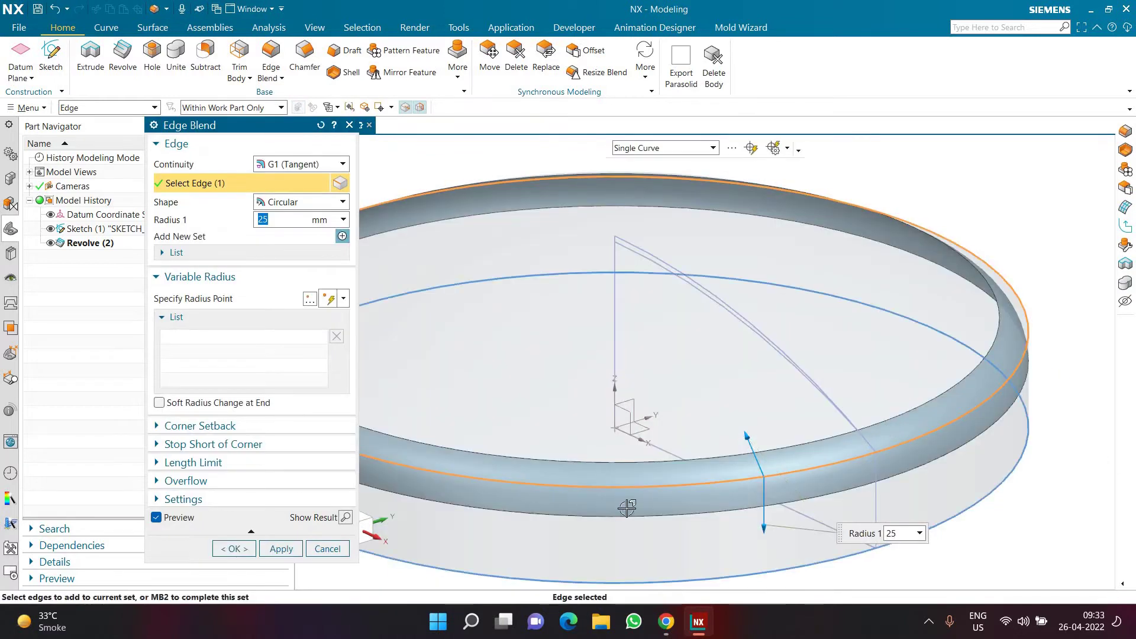
{"action": "left_click", "coordinate": [249, 555]}
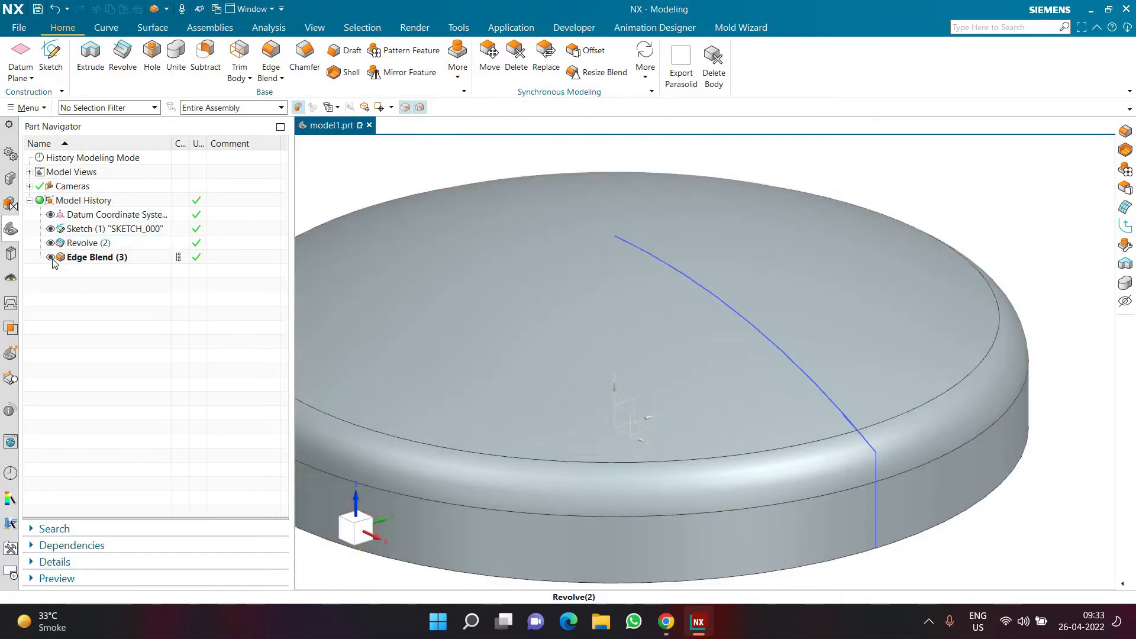
Hide the blended solid body to expose the sketch profile
{"action": "left_click", "coordinate": [51, 257]}
{"action": "left_click", "coordinate": [51, 257]}
{"action": "left_click", "coordinate": [51, 257]}
{"action": "left_click", "coordinate": [51, 257]}
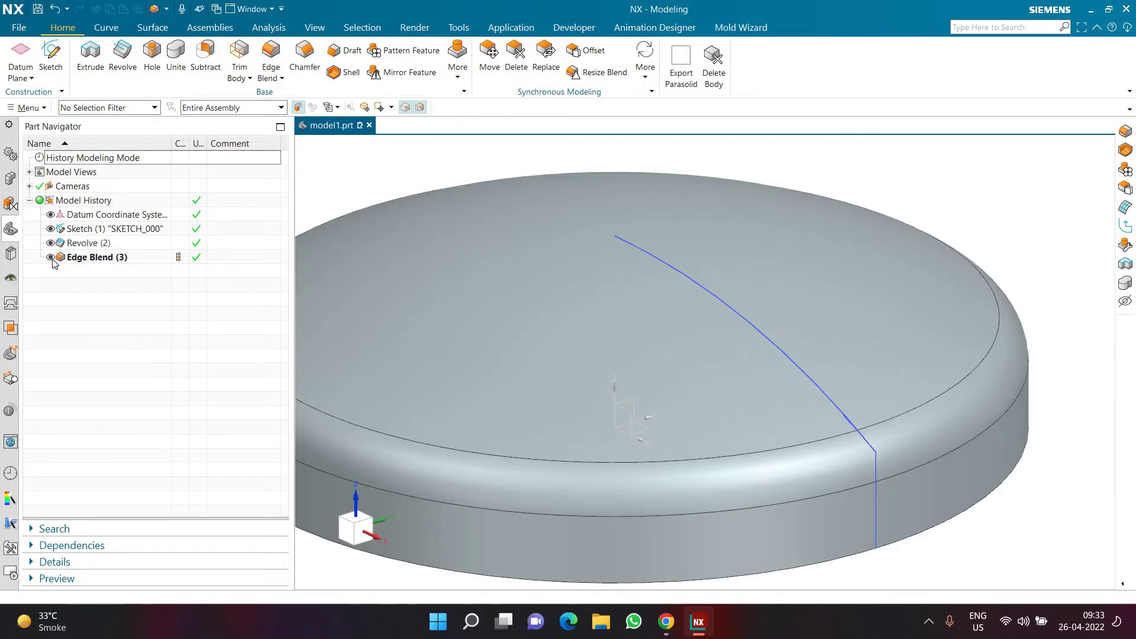
{"action": "left_click", "coordinate": [51, 257]}
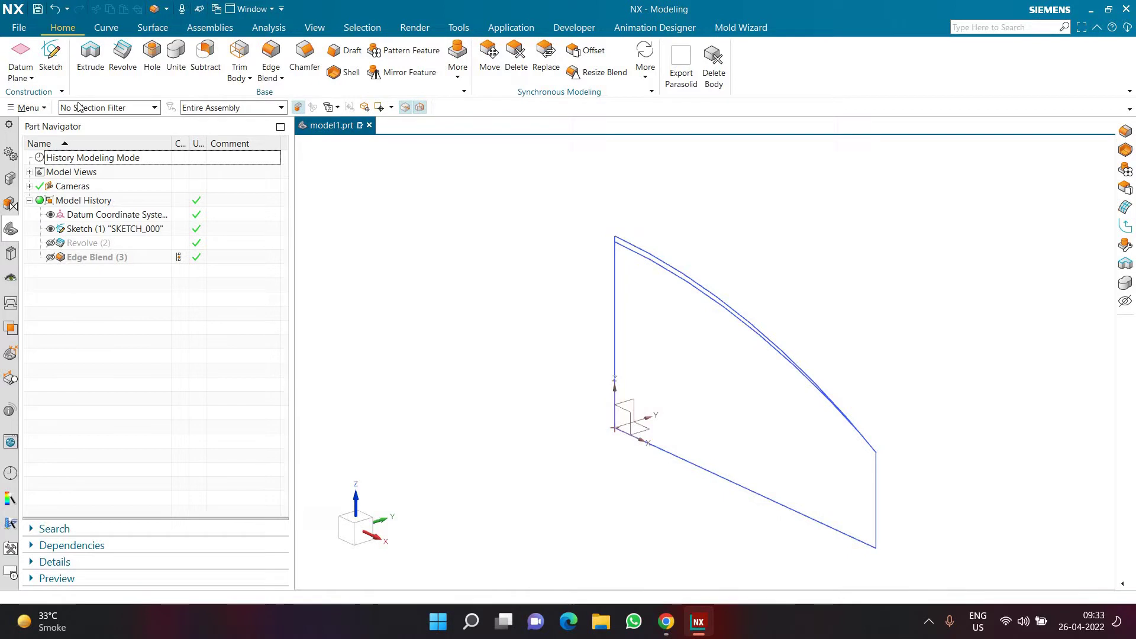
Start a new Revolve using the Single Curve selection rule
{"action": "left_click", "coordinate": [123, 59]}
{"action": "left_click", "coordinate": [644, 148]}
{"action": "left_click", "coordinate": [641, 165]}
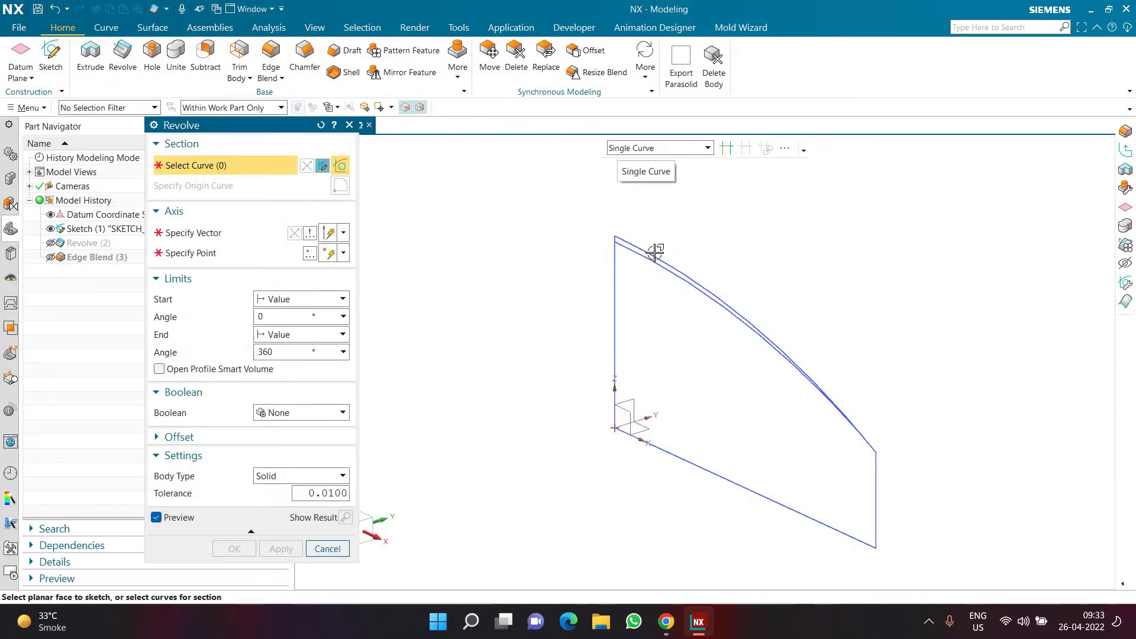
Choose arc Arc2 as the revolve section and the vertical sketch line as its axis
{"action": "scroll", "coordinate": [637, 256], "scroll_direction": "up", "scroll_amount": 2}
{"action": "left_click", "coordinate": [634, 256]}
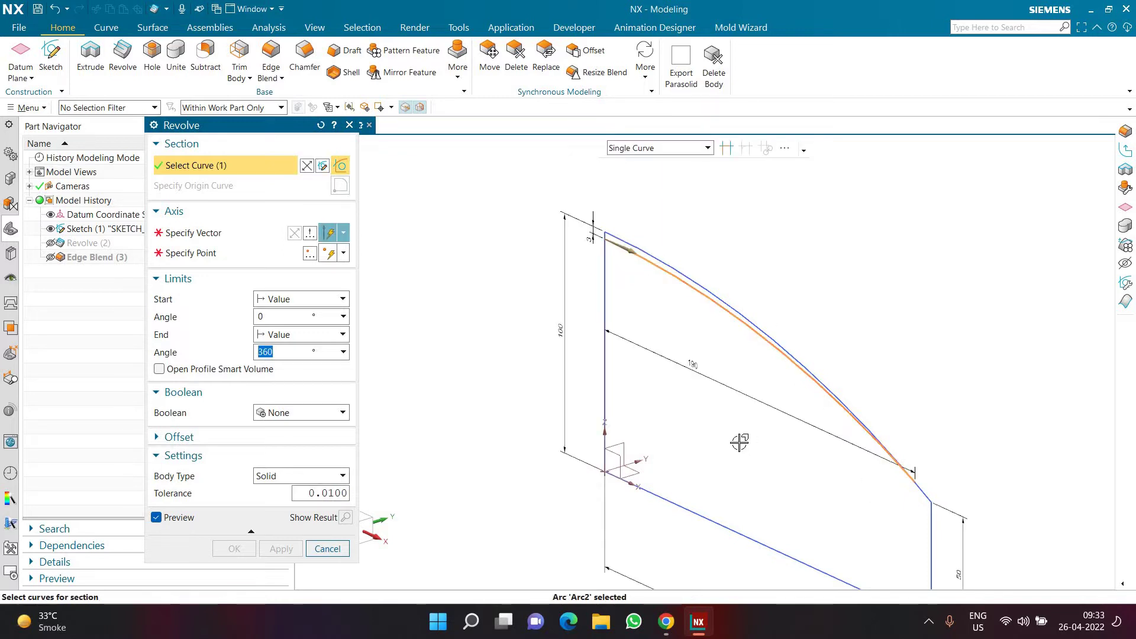
{"action": "left_click", "coordinate": [243, 240]}
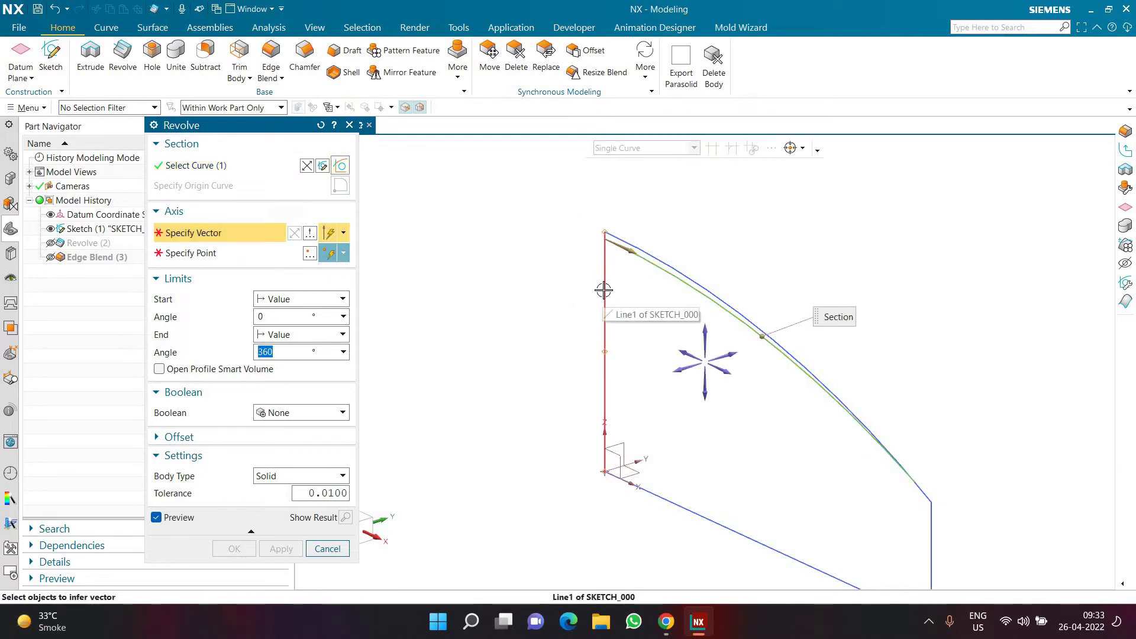
{"action": "left_click", "coordinate": [497, 285]}
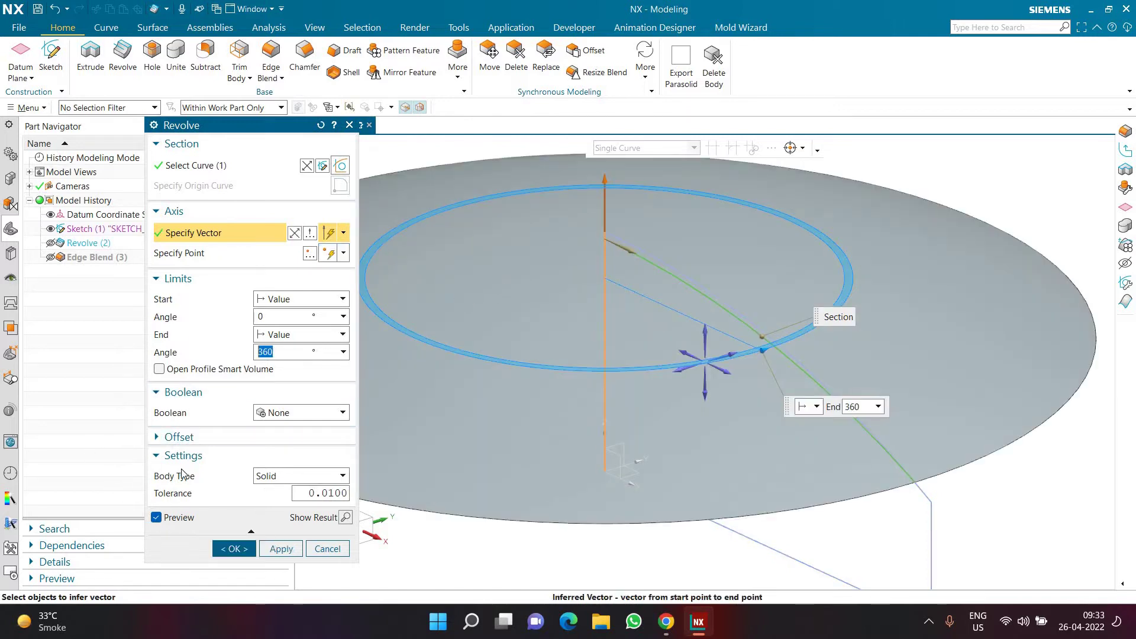
Set the body type to Sheet and create the 360° revolved dome surface
{"action": "left_click", "coordinate": [278, 477]}
{"action": "left_click", "coordinate": [281, 504]}
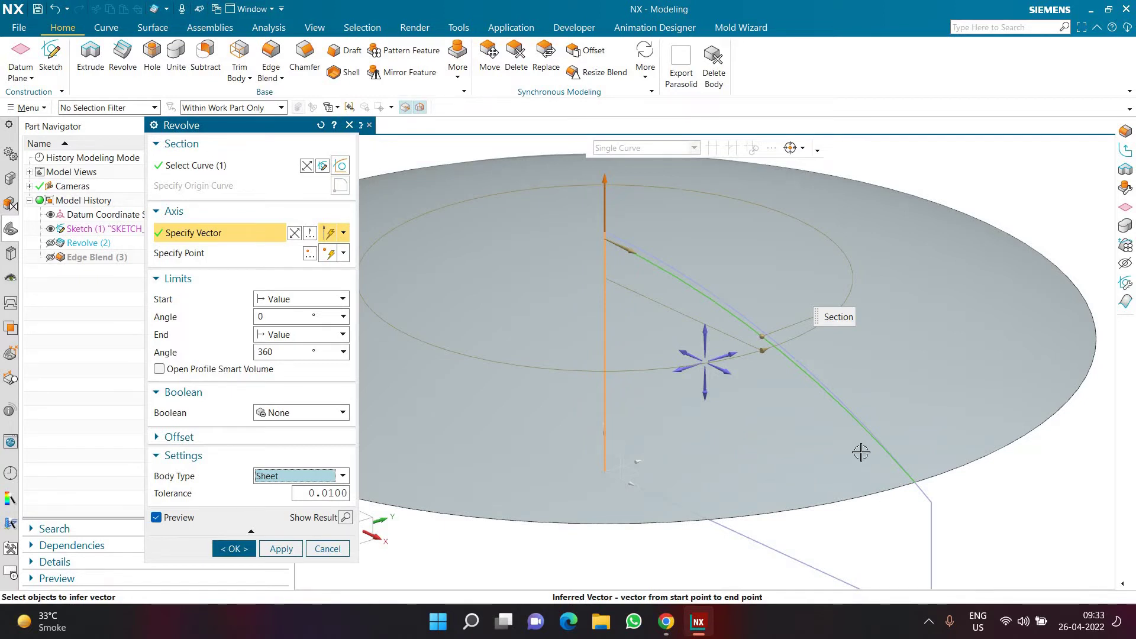
{"action": "scroll", "coordinate": [979, 396], "scroll_direction": "down", "scroll_amount": 3}
{"action": "middle_click_drag", "start_coordinate": [1006, 345], "coordinate": [568, 441]}
{"action": "left_click", "coordinate": [301, 476]}
{"action": "left_click", "coordinate": [272, 486]}
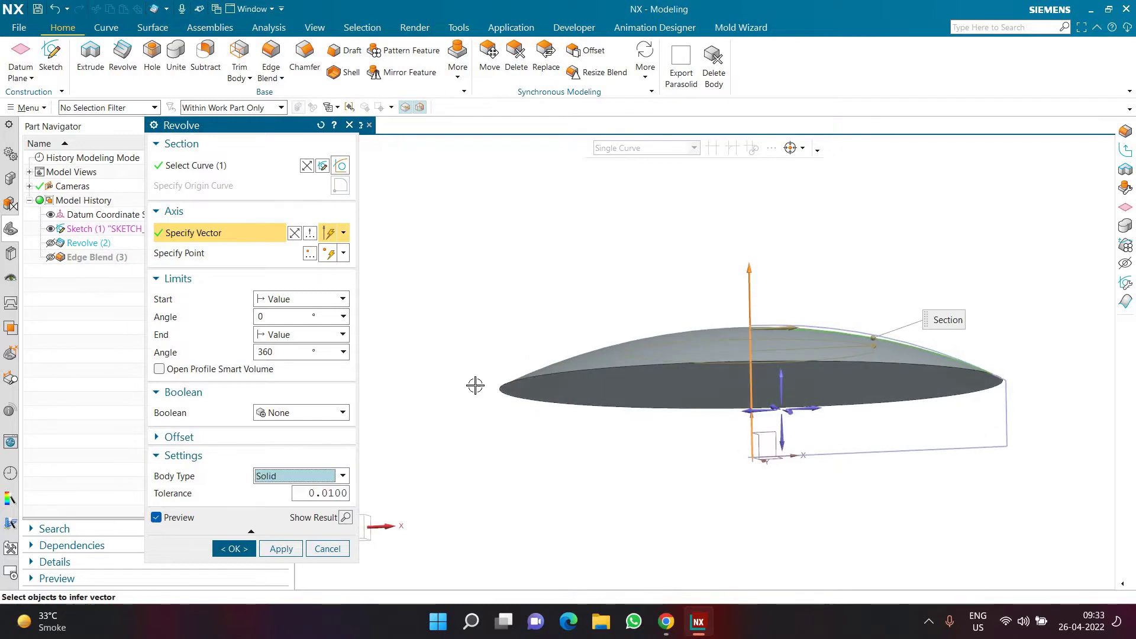
{"action": "left_click", "coordinate": [298, 477]}
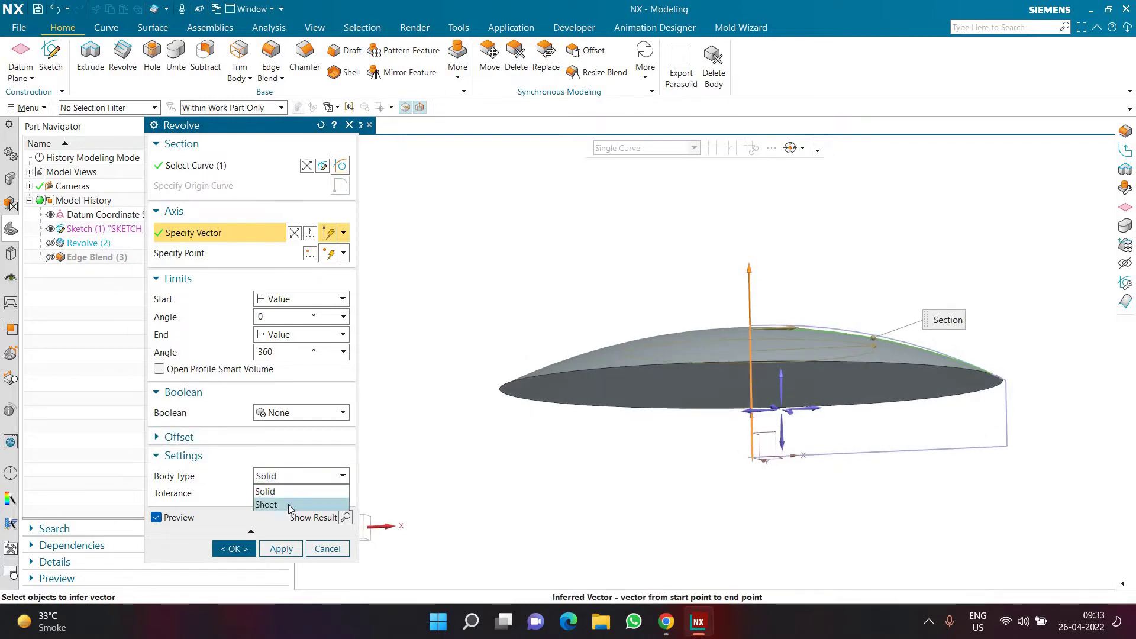
{"action": "left_click", "coordinate": [290, 505]}
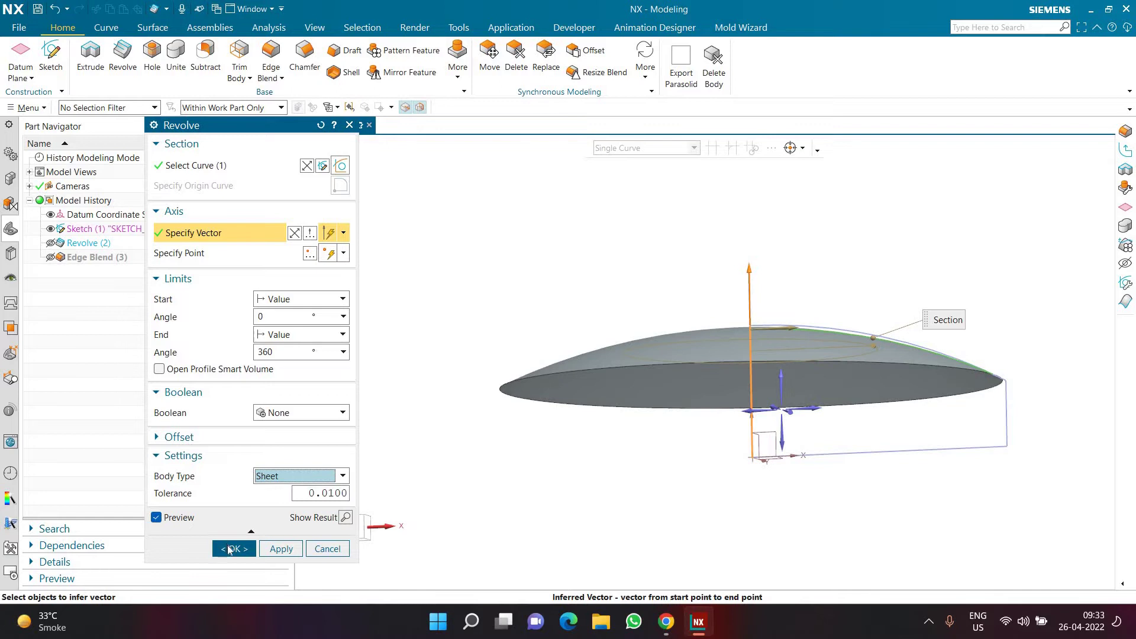
{"action": "left_click", "coordinate": [228, 546]}
{"action": "mouse_move", "coordinate": [502, 347]}
{"action": "middle_mouse_down"}
{"action": "mouse_move", "coordinate": [489, 388]}
{"action": "mouse_move", "coordinate": [499, 418]}
{"action": "mouse_move", "coordinate": [379, 331]}
{"action": "middle_mouse_up"}
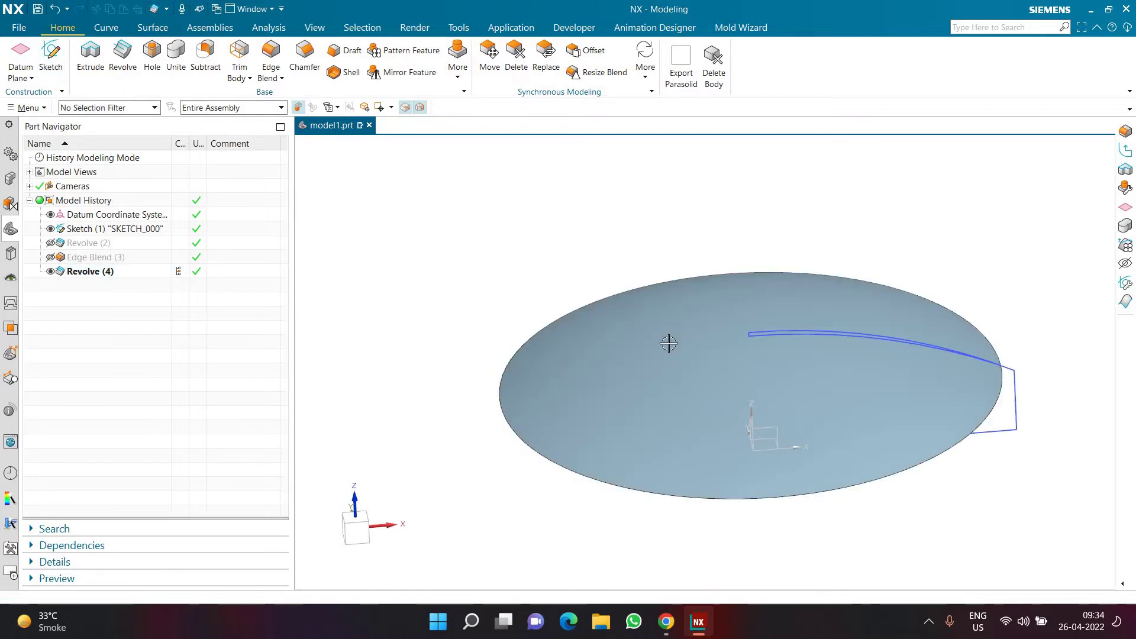
{"action": "middle_click_drag", "start_coordinate": [684, 351], "coordinate": [681, 355]}
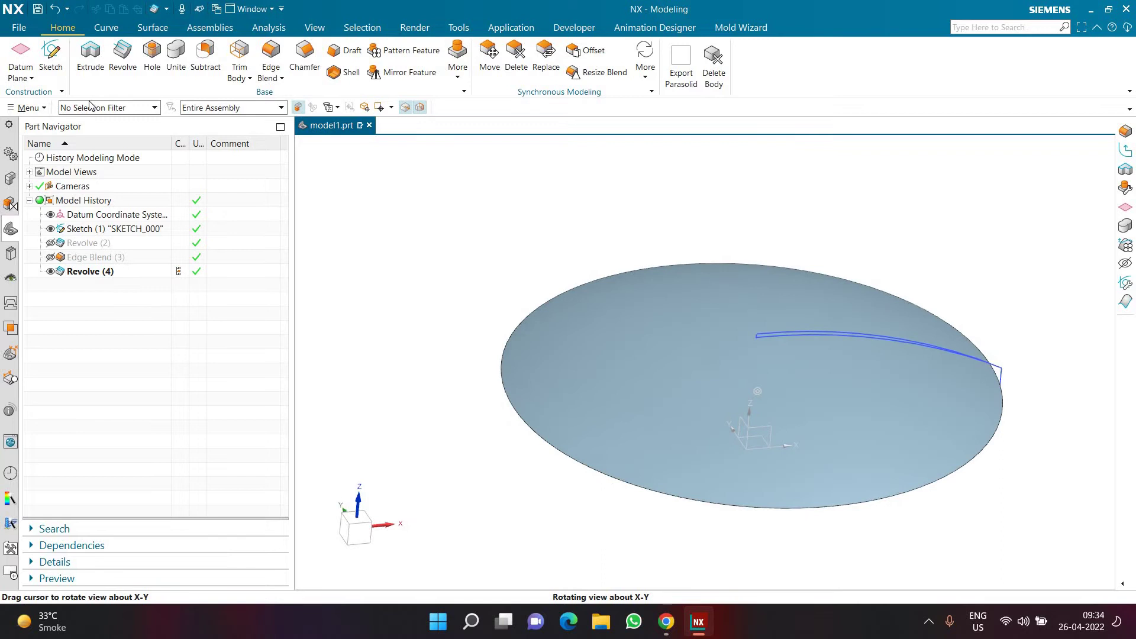
{"action": "left_click", "coordinate": [27, 53]}
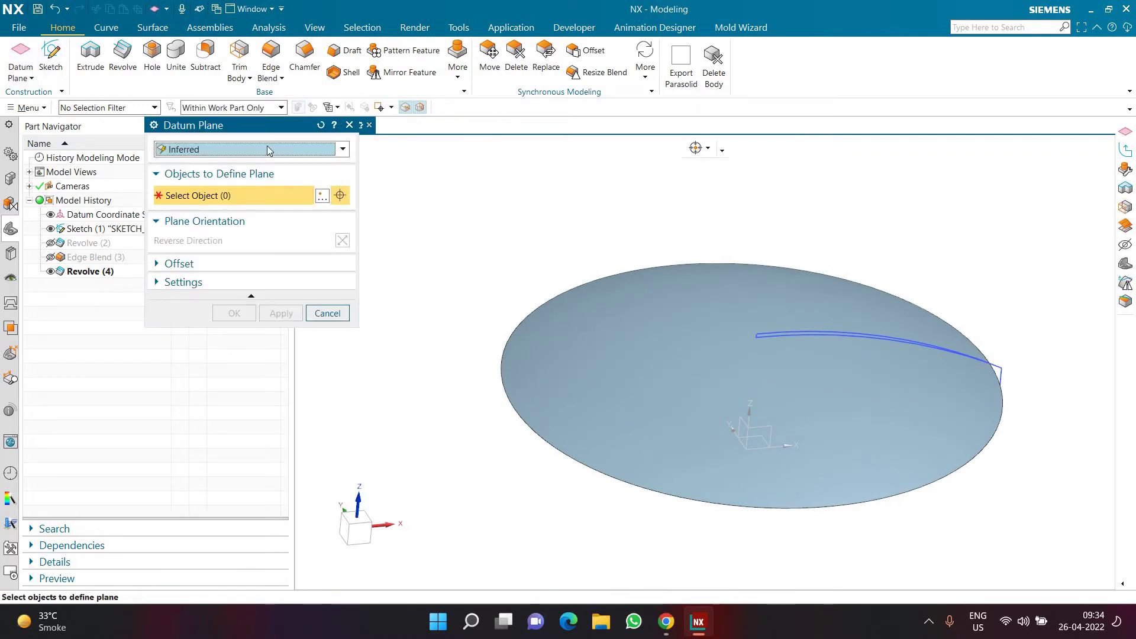
Create a datum plane offset 130 mm above the XY plane
{"action": "left_click", "coordinate": [761, 443]}
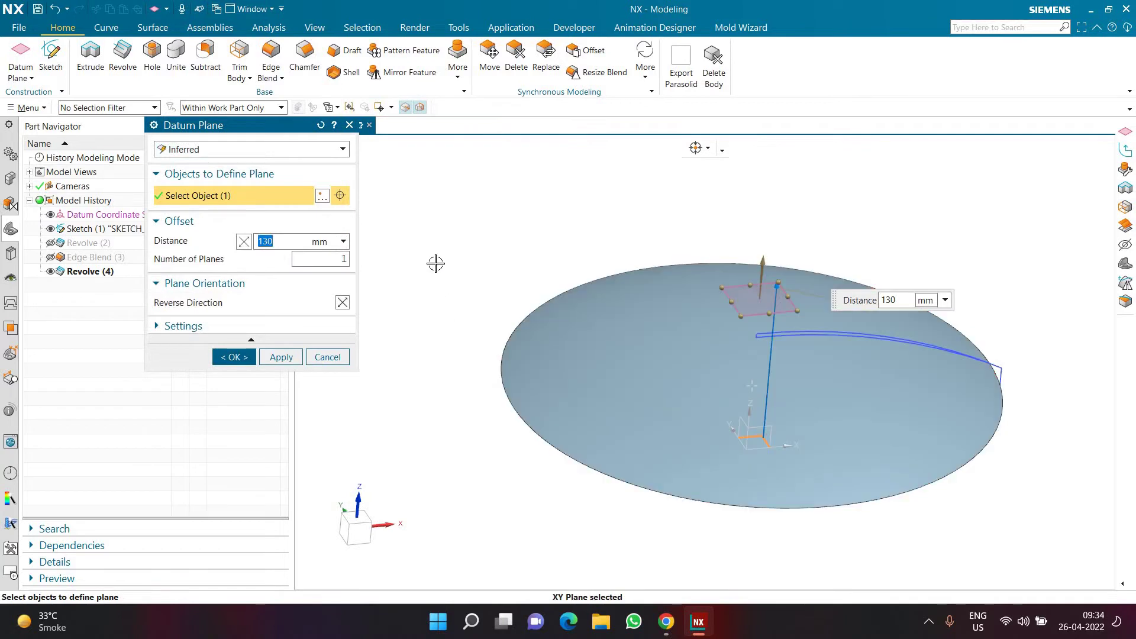
{"action": "middle_click_drag", "start_coordinate": [531, 210], "coordinate": [537, 232]}
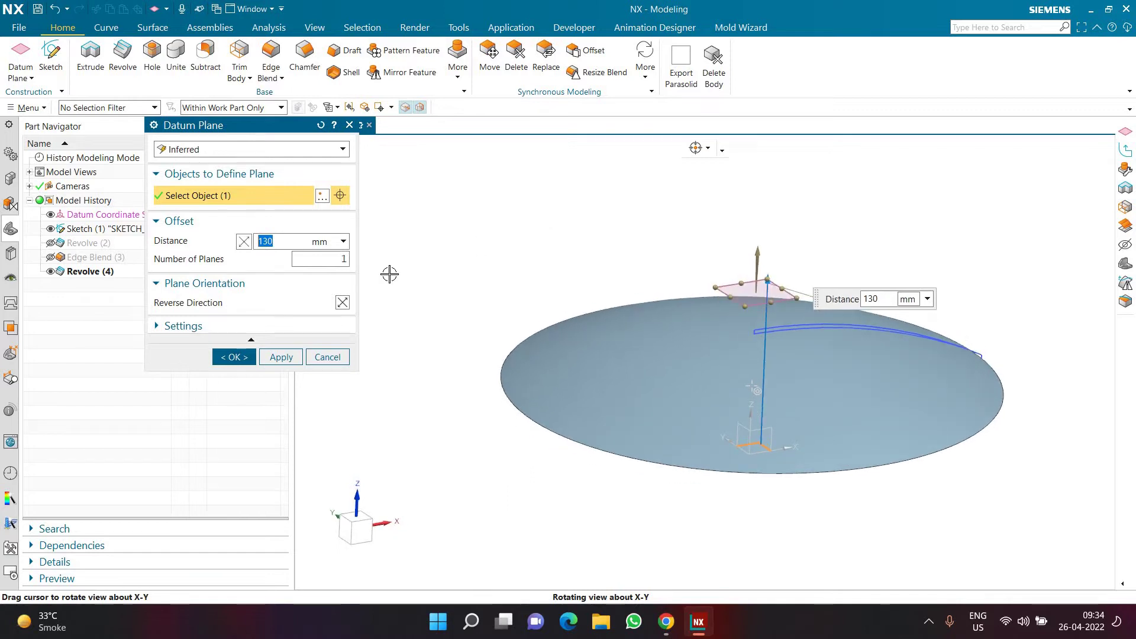
{"action": "left_click", "coordinate": [235, 361]}
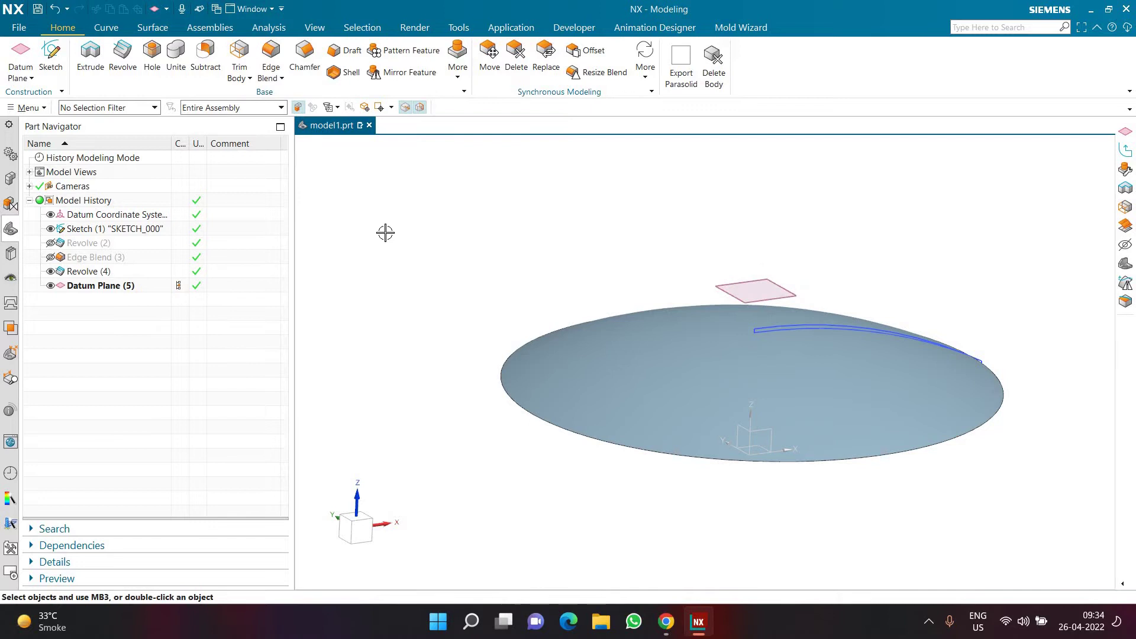
Start a sketch on the new datum plane and choose the Polygon tool
{"action": "left_click", "coordinate": [54, 64]}
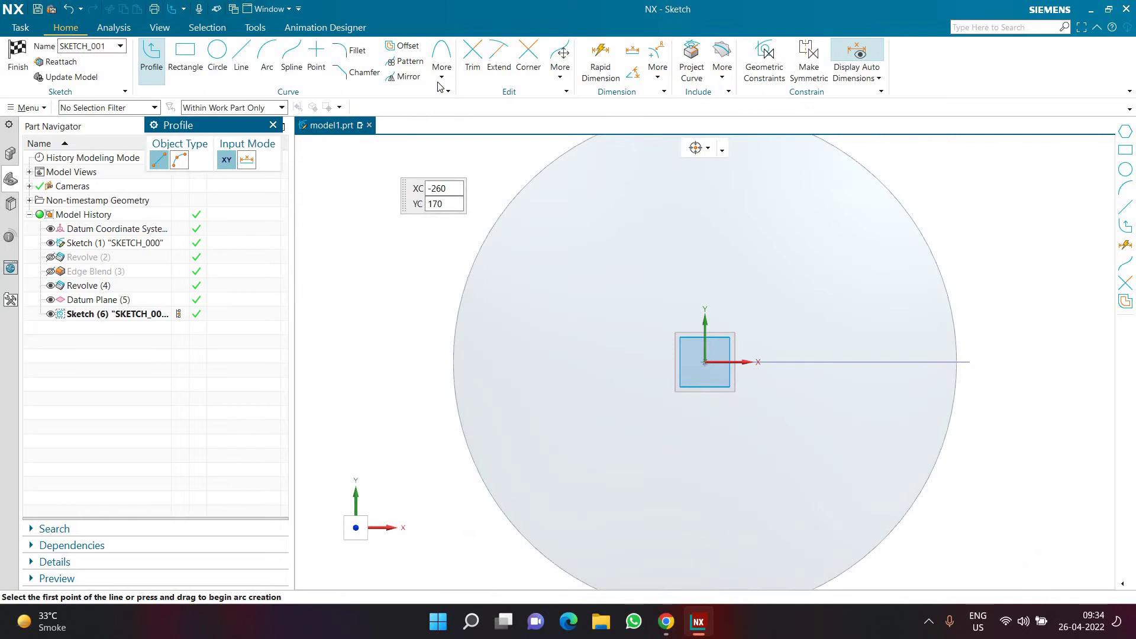
{"action": "left_click", "coordinate": [441, 76]}
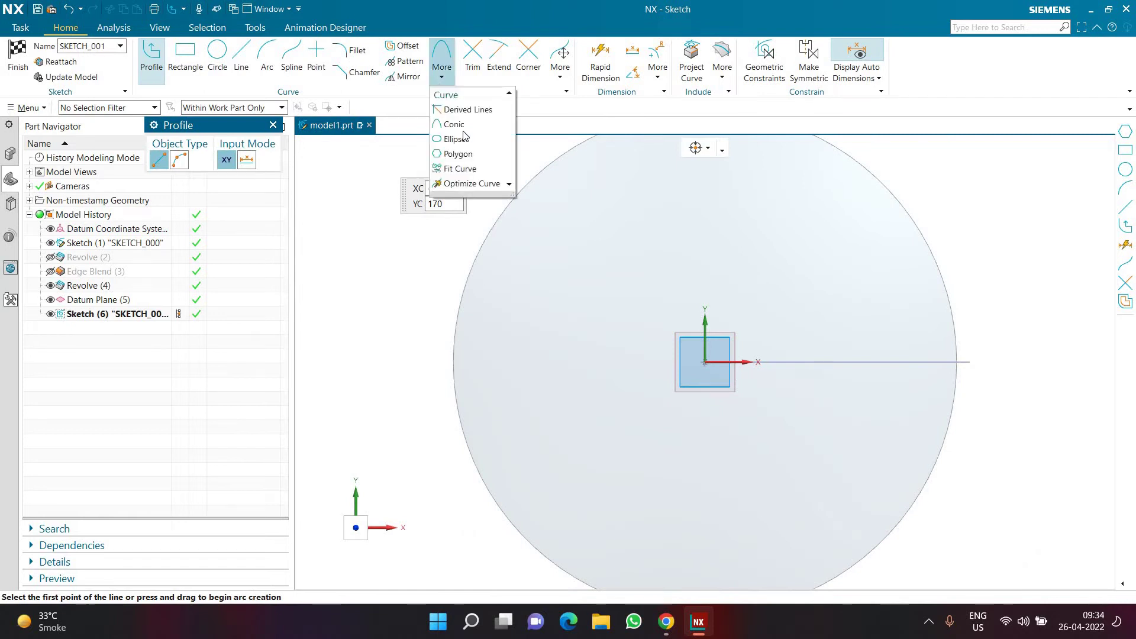
{"action": "left_click", "coordinate": [463, 154]}
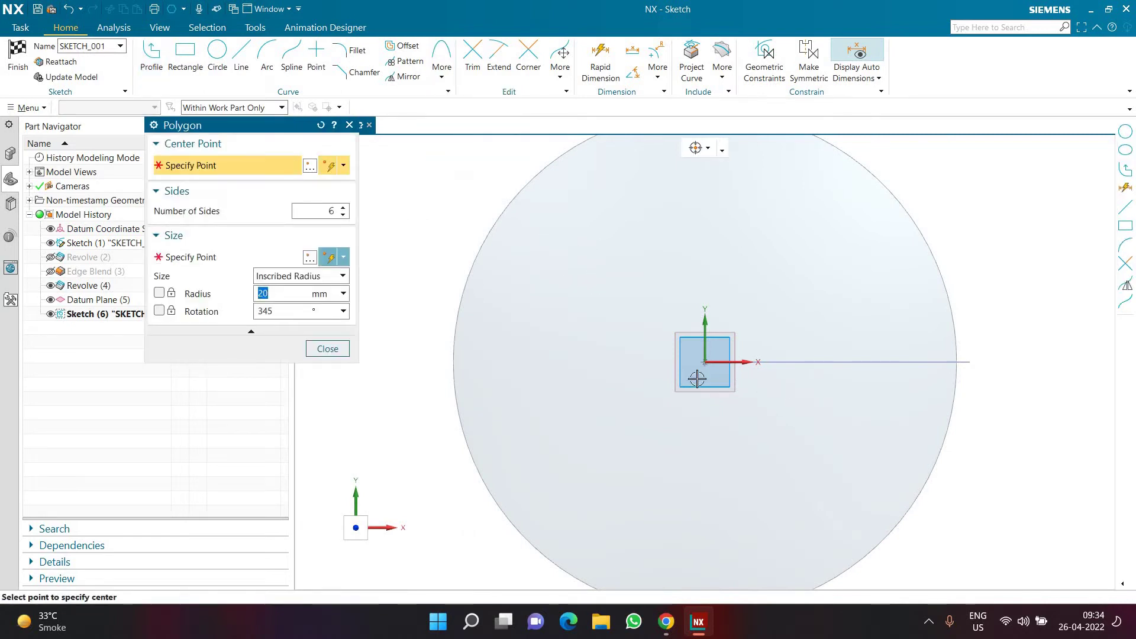
Draw a six-sided polygon centred on the sketch origin
{"action": "scroll", "coordinate": [697, 379], "scroll_direction": "up", "scroll_amount": 3}
{"action": "left_click", "coordinate": [642, 347]}
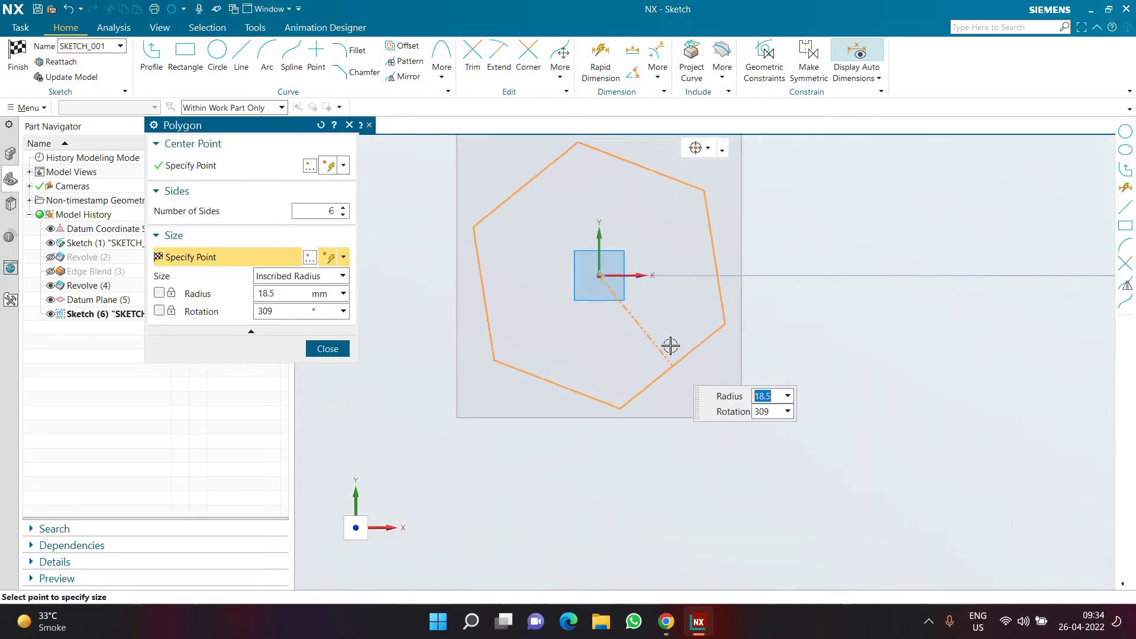
{"action": "left_click", "coordinate": [674, 228]}
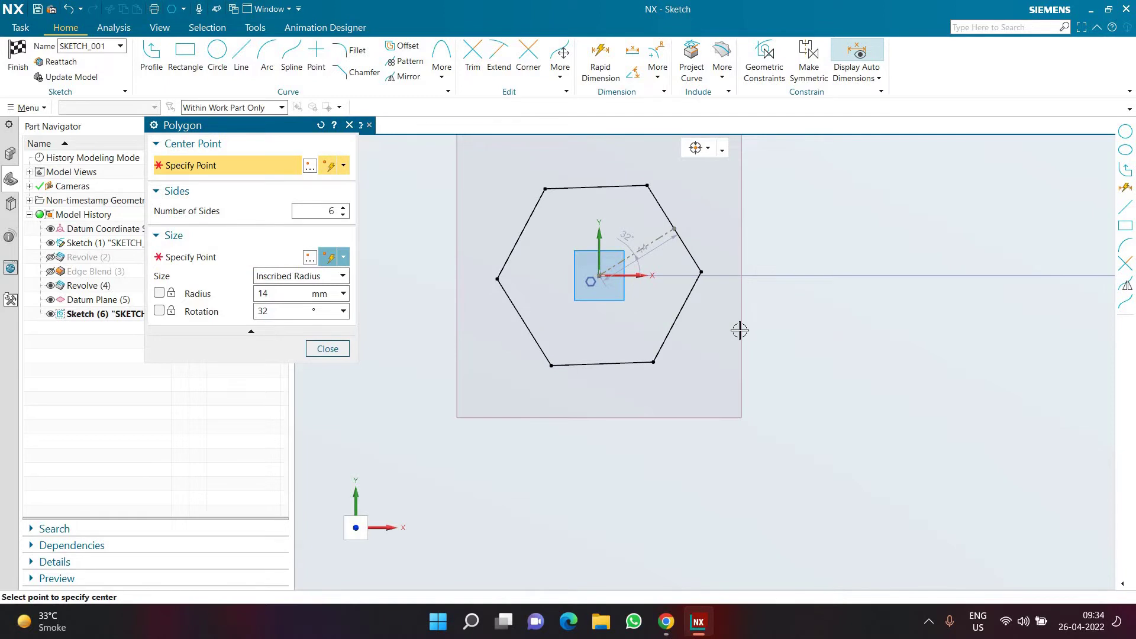
{"action": "key", "text": "Escape"}
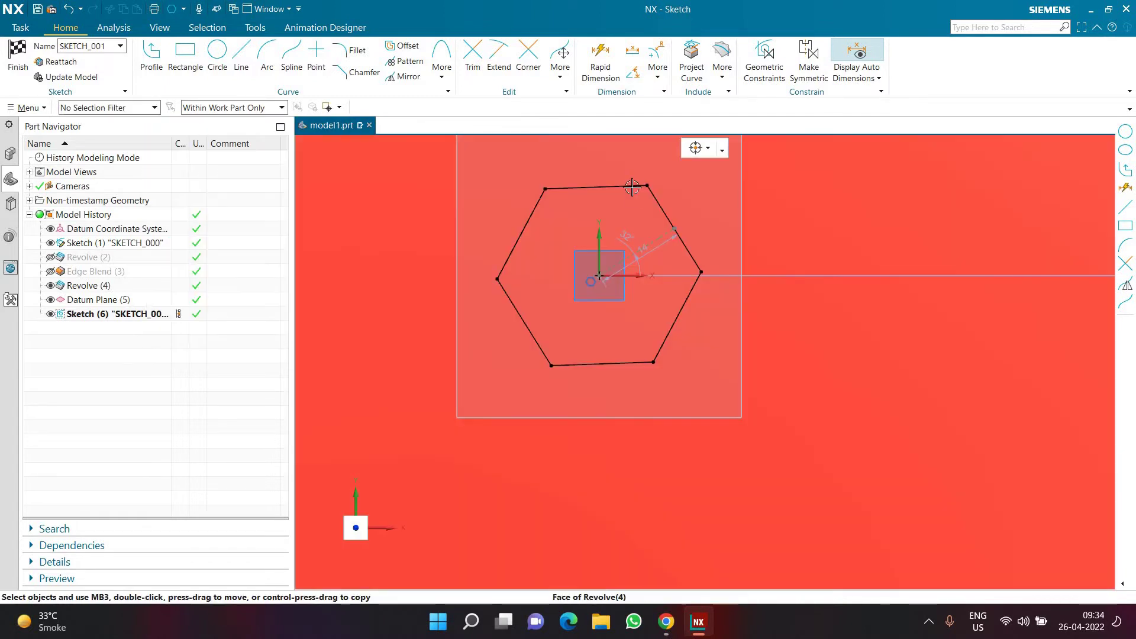
Constrain the hexagon's top edge to be horizontal
{"action": "left_click", "coordinate": [632, 187]}
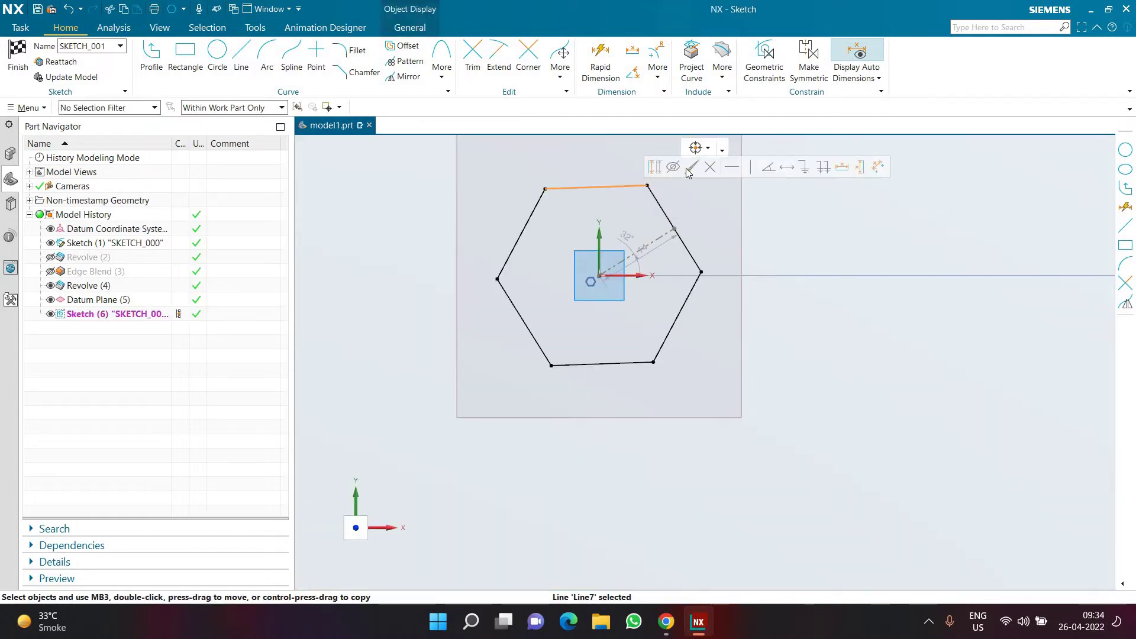
{"action": "left_click", "coordinate": [733, 169]}
{"action": "scroll", "coordinate": [651, 243], "scroll_direction": "up", "scroll_amount": 2}
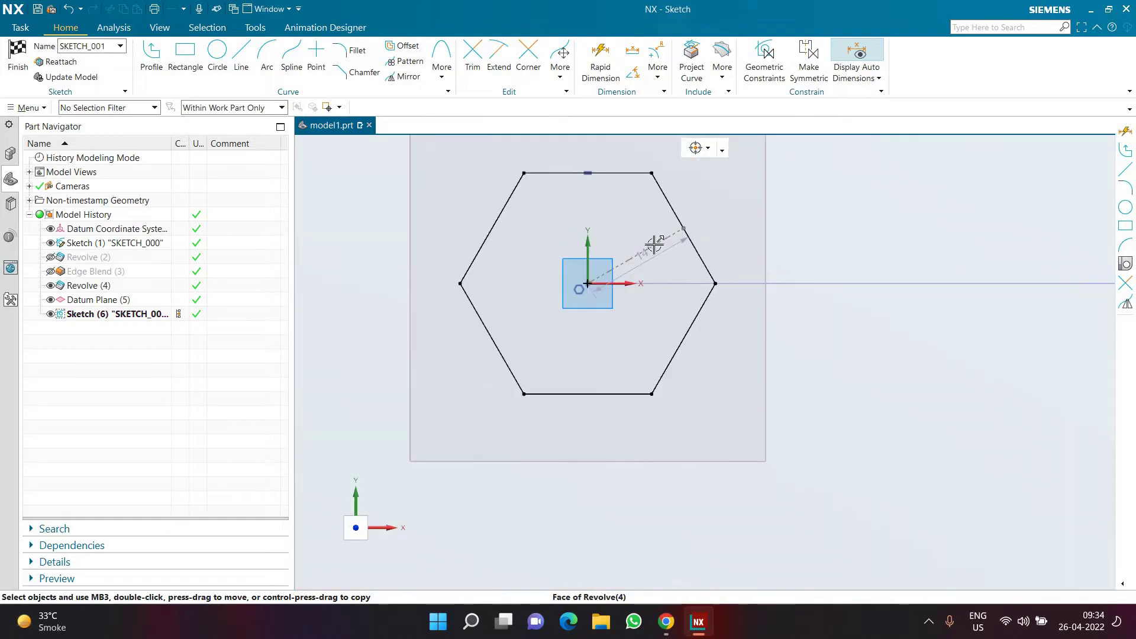
{"action": "left_click", "coordinate": [654, 242]}
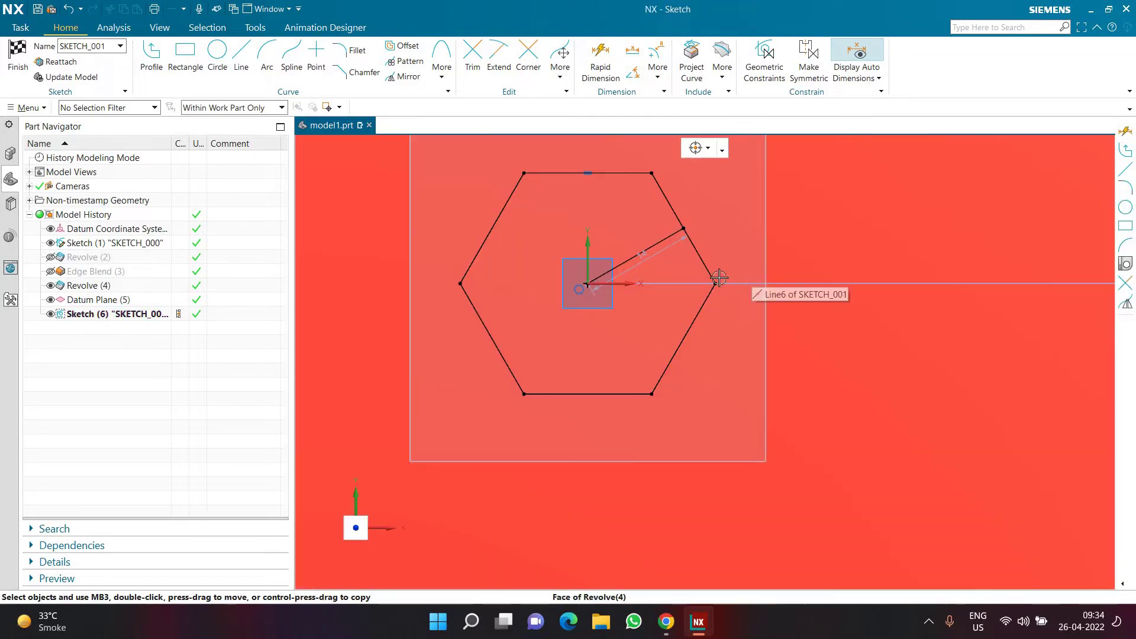
{"action": "scroll", "coordinate": [769, 273], "scroll_direction": "down", "scroll_amount": 1}
Dimension the hexagon 20 mm between its top and bottom edges
{"action": "key", "text": "d"}
{"action": "left_click", "coordinate": [680, 191]}
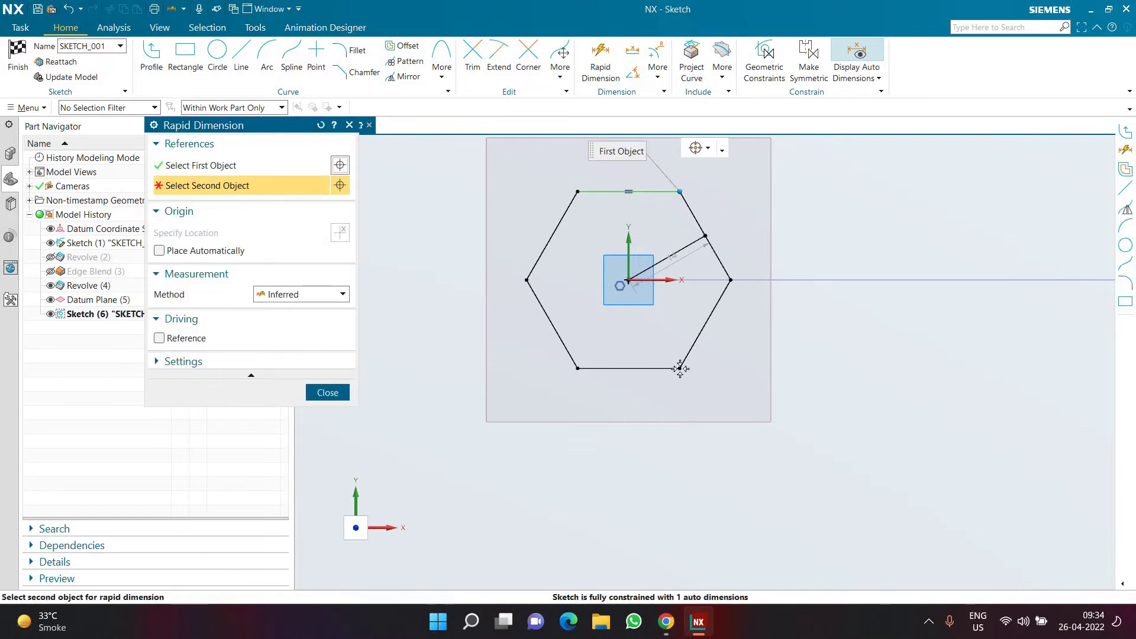
{"action": "left_click", "coordinate": [798, 338]}
{"action": "left_click", "coordinate": [889, 406]}
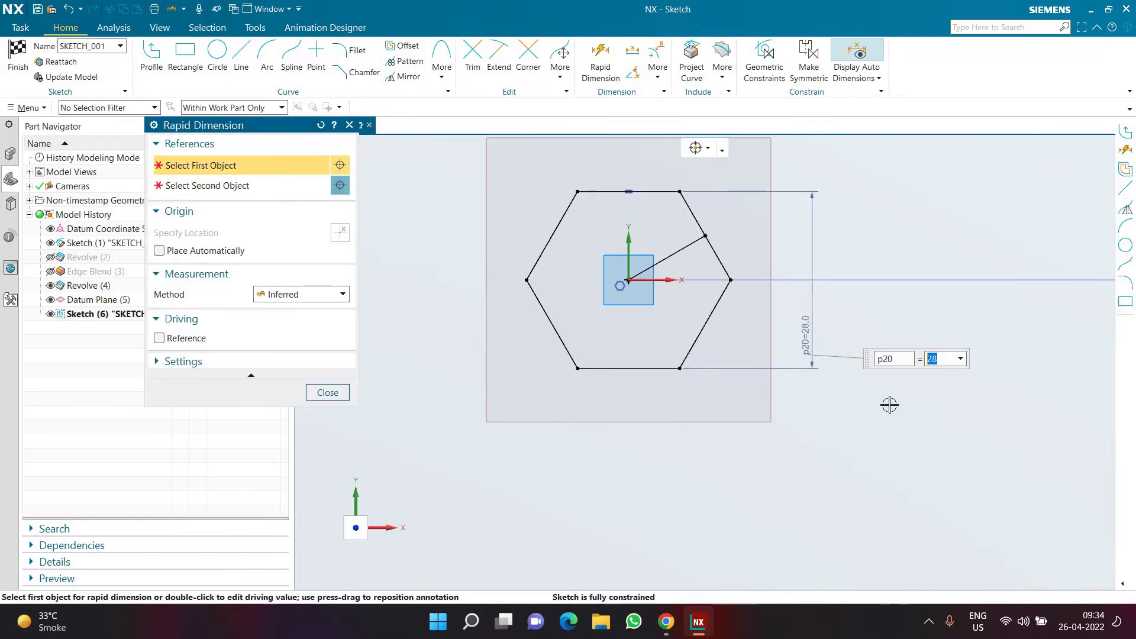
{"action": "type", "text": "20"}
{"action": "key", "text": "Return"}
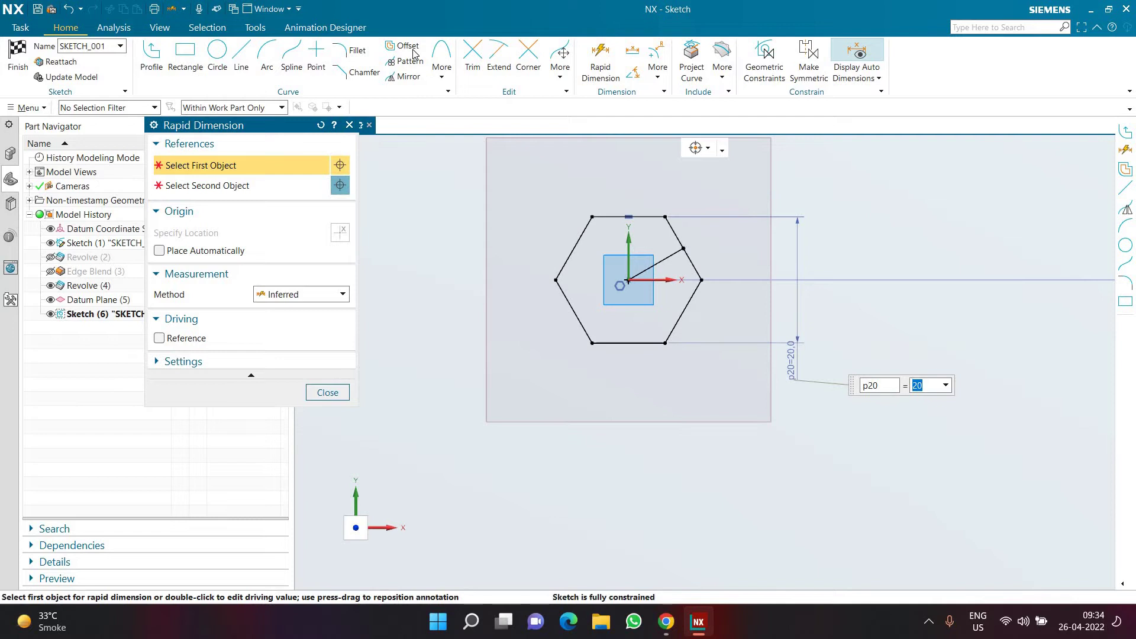
{"action": "left_click", "coordinate": [408, 47]}
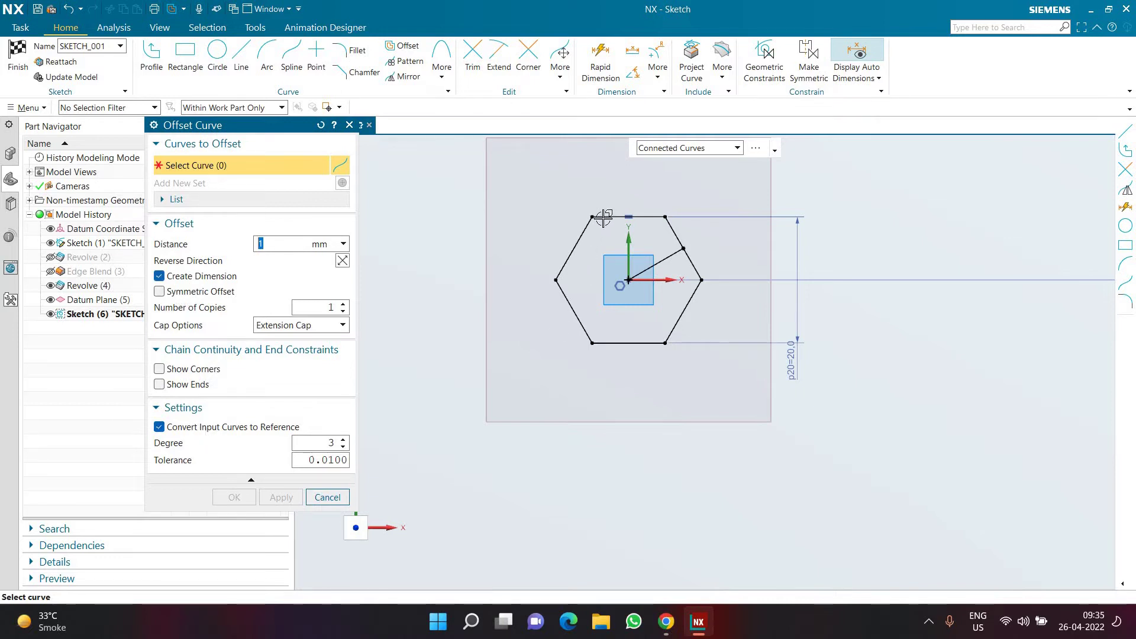
Offset the six hexagon edges 1 mm inward and finish the sketch
{"action": "left_click", "coordinate": [581, 236]}
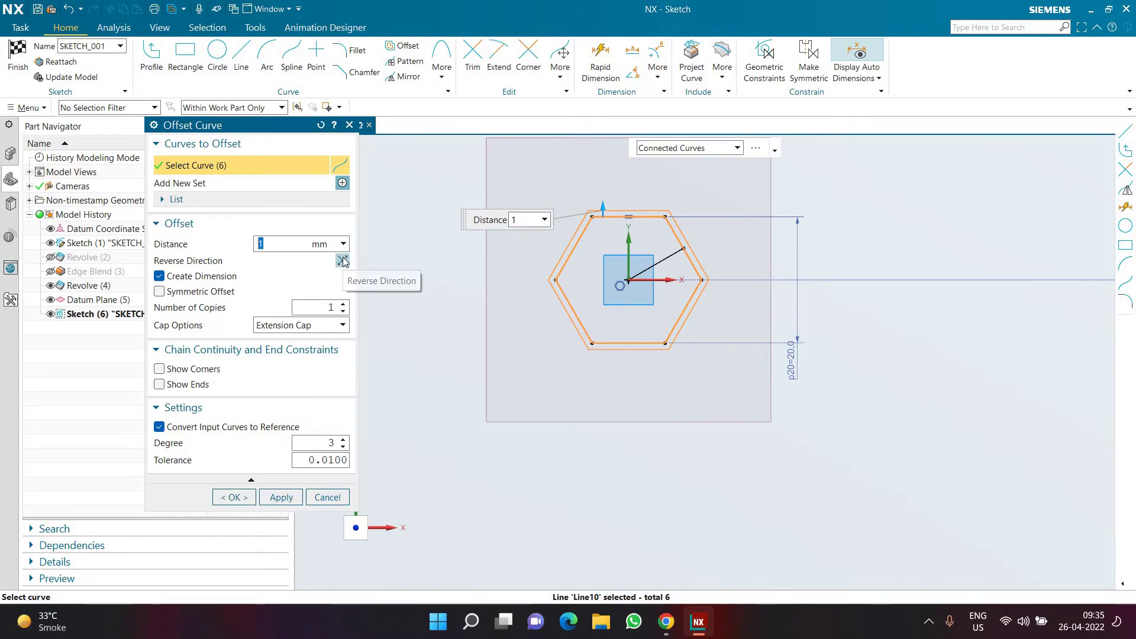
{"action": "left_click", "coordinate": [342, 261]}
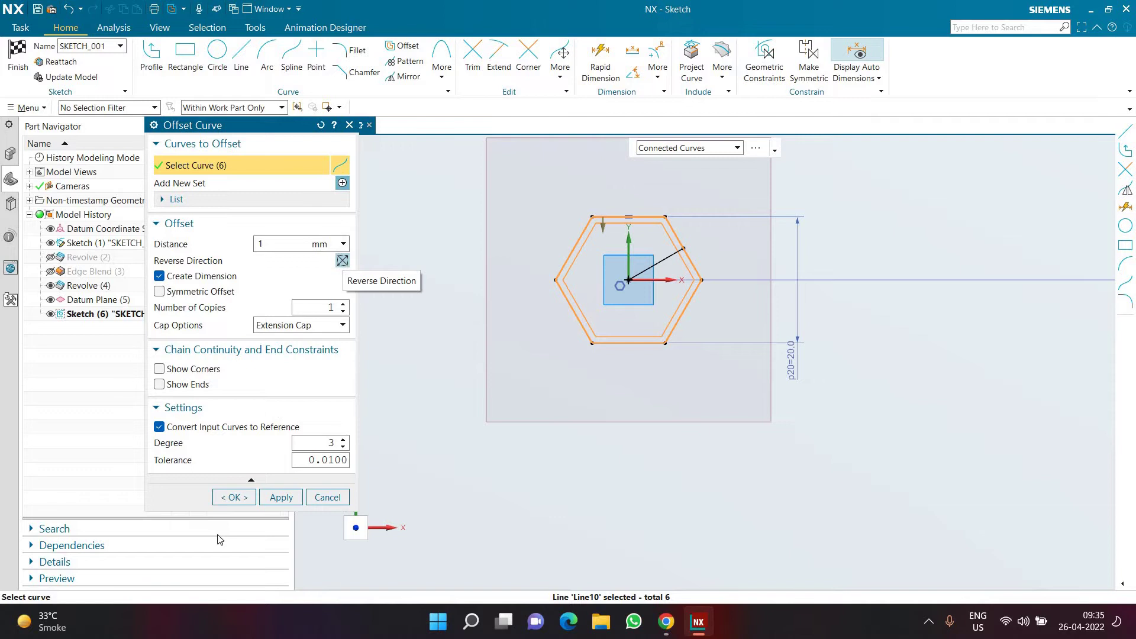
{"action": "left_click", "coordinate": [235, 497]}
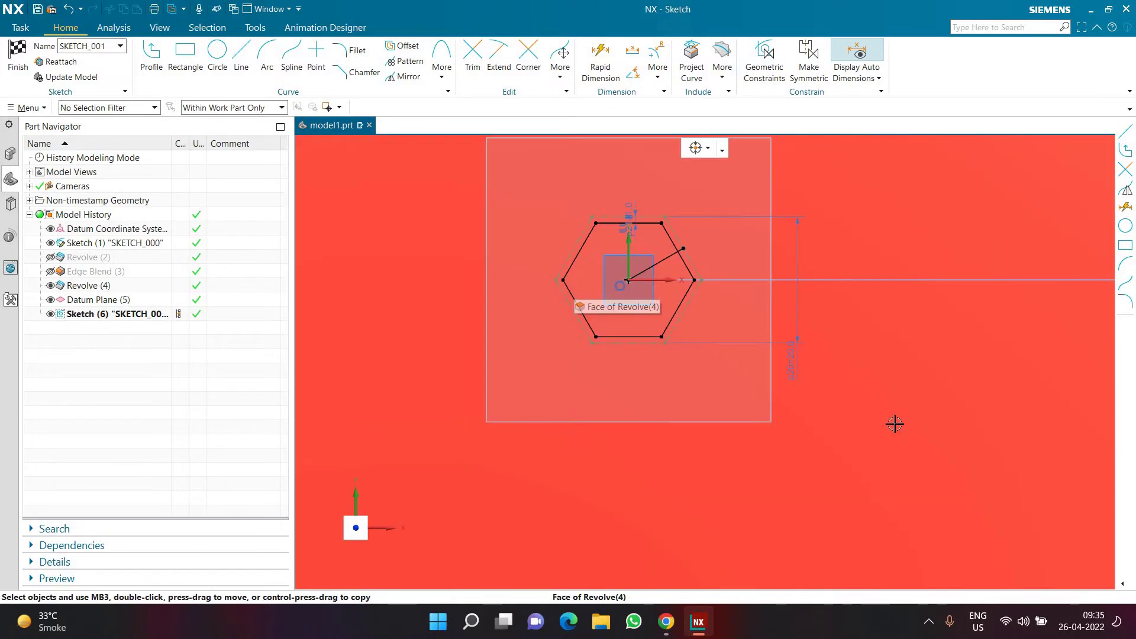
{"action": "key", "text": "ctrl+q"}
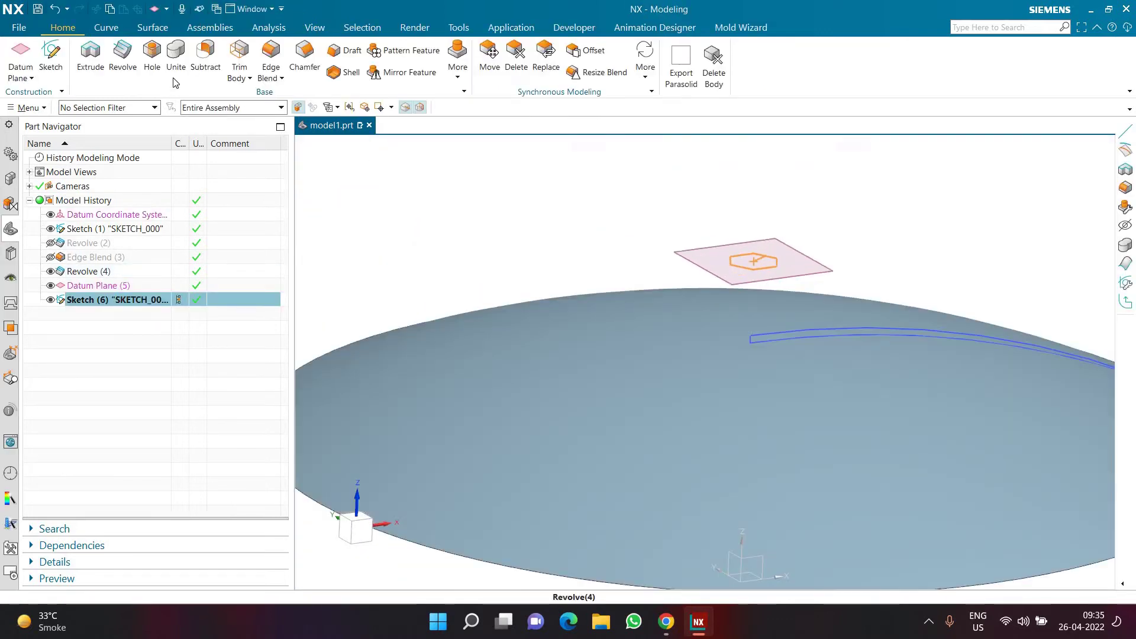
{"action": "left_click", "coordinate": [77, 69]}
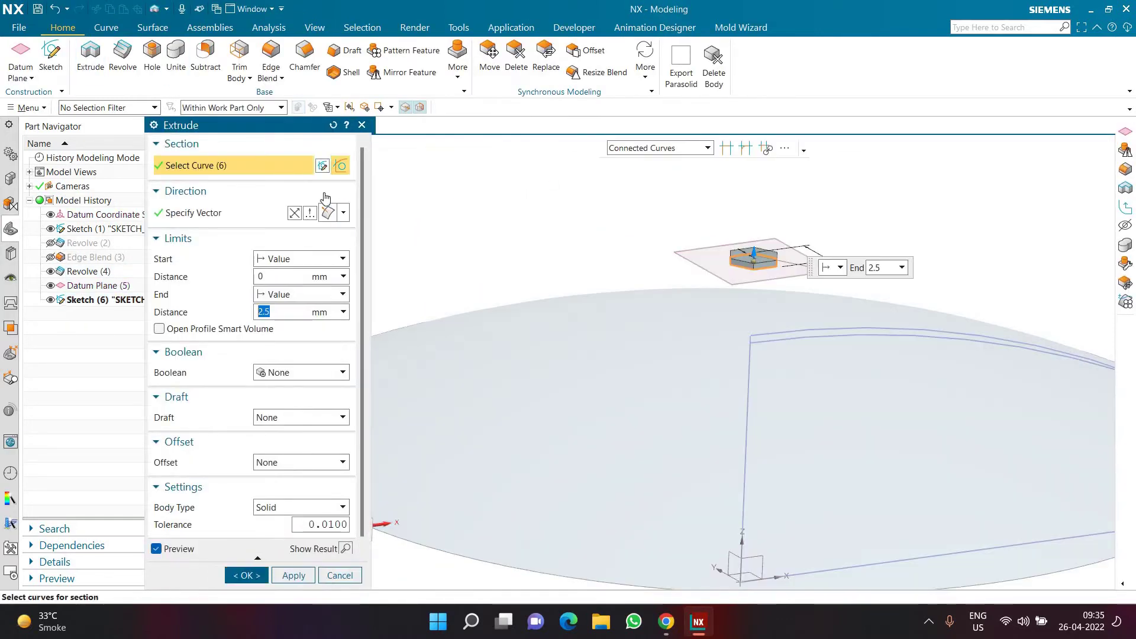
Extrude the hexagon sketch 100 mm in the reversed direction into a solid column
{"action": "left_click", "coordinate": [294, 214]}
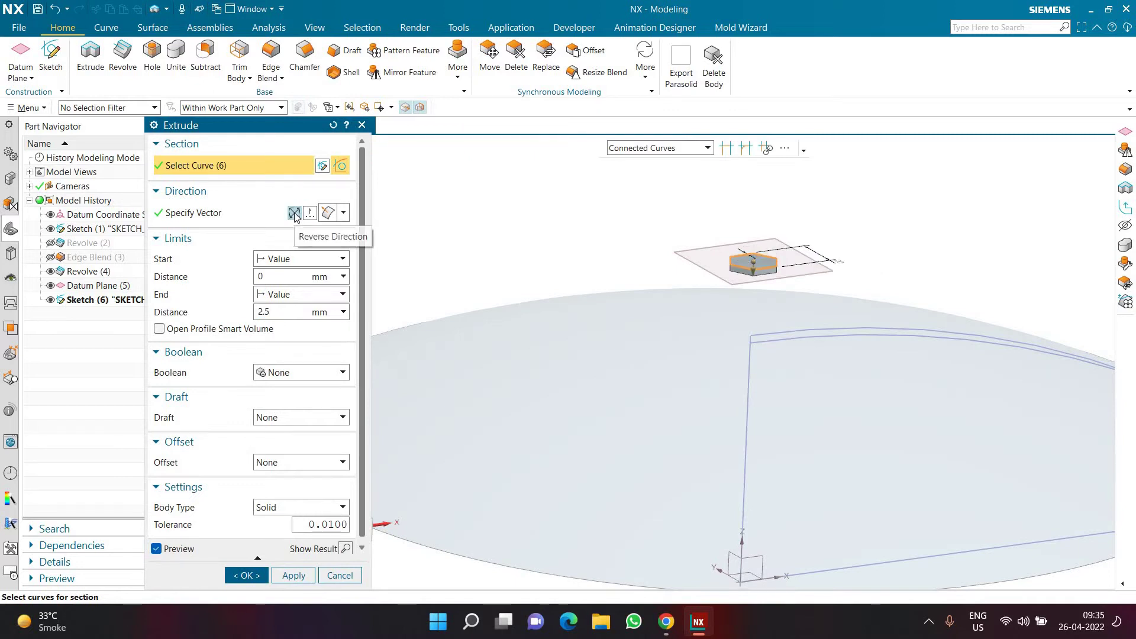
{"action": "left_click", "coordinate": [285, 317]}
{"action": "type", "text": "10"}
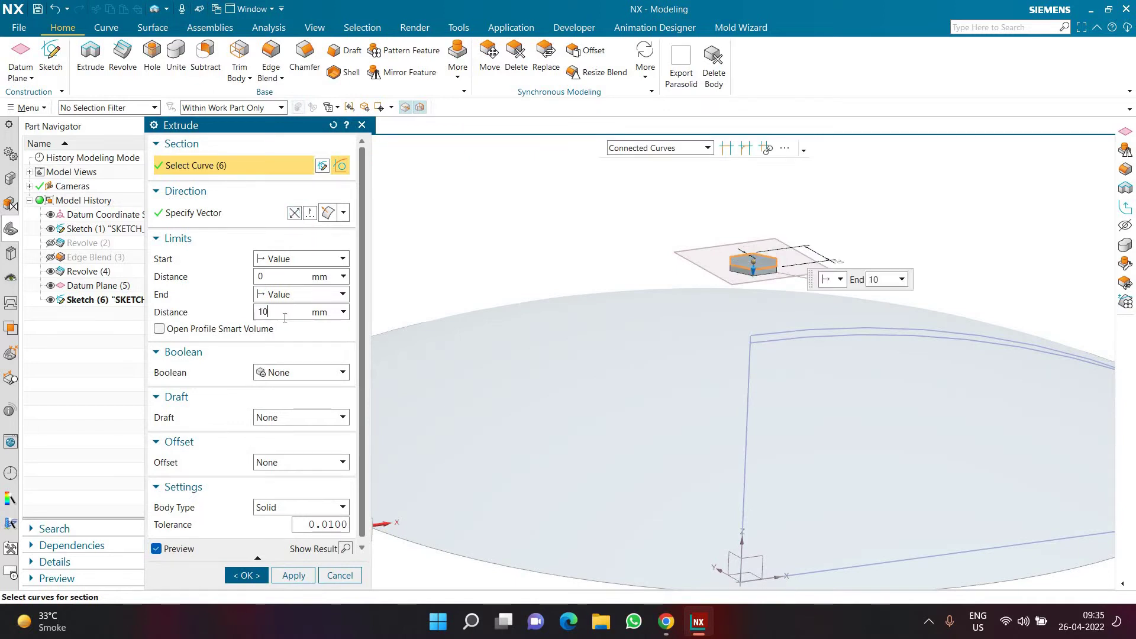
{"action": "type", "text": "0"}
{"action": "key", "text": "Return"}
{"action": "scroll", "coordinate": [577, 401], "scroll_direction": "down", "scroll_amount": 3}
{"action": "middle_click_drag", "start_coordinate": [569, 491], "coordinate": [567, 520]}
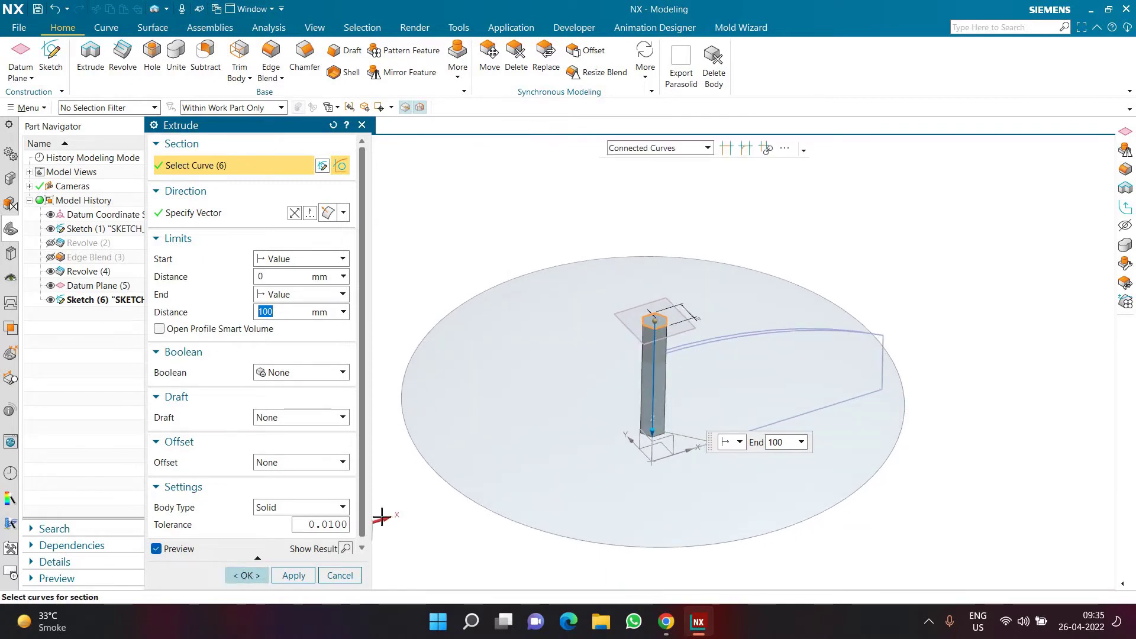
{"action": "middle_click", "coordinate": [606, 477]}
{"action": "scroll", "coordinate": [606, 476], "scroll_direction": "up", "scroll_amount": 5}
{"action": "scroll", "coordinate": [702, 317], "scroll_direction": "down", "scroll_amount": 5}
{"action": "middle_click_drag", "start_coordinate": [702, 317], "coordinate": [599, 266]}
{"action": "left_click", "coordinate": [458, 59]}
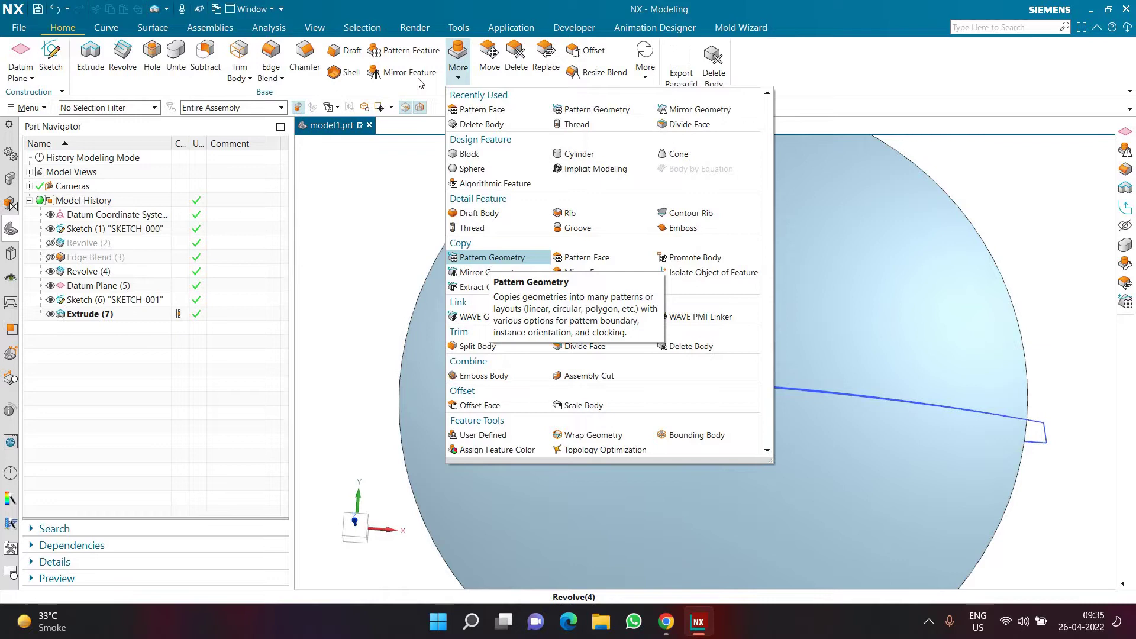
Cancel a started Pattern Geometry and launch Edge Blend with the b shortcut
{"action": "left_click", "coordinate": [458, 59]}
{"action": "left_click", "coordinate": [458, 60]}
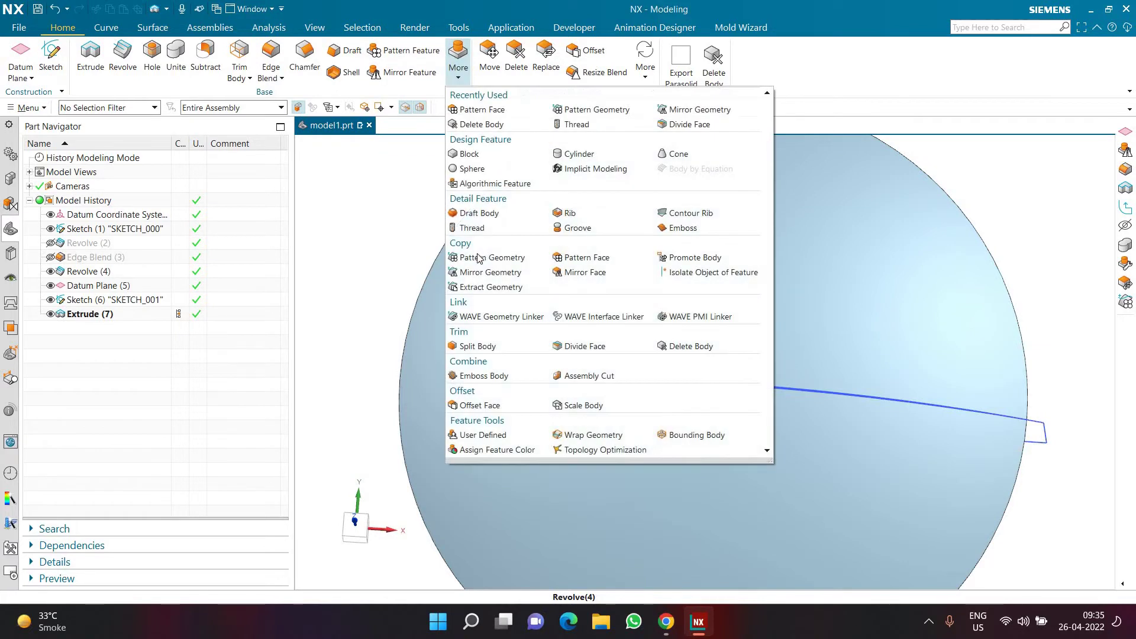
{"action": "left_click", "coordinate": [479, 258]}
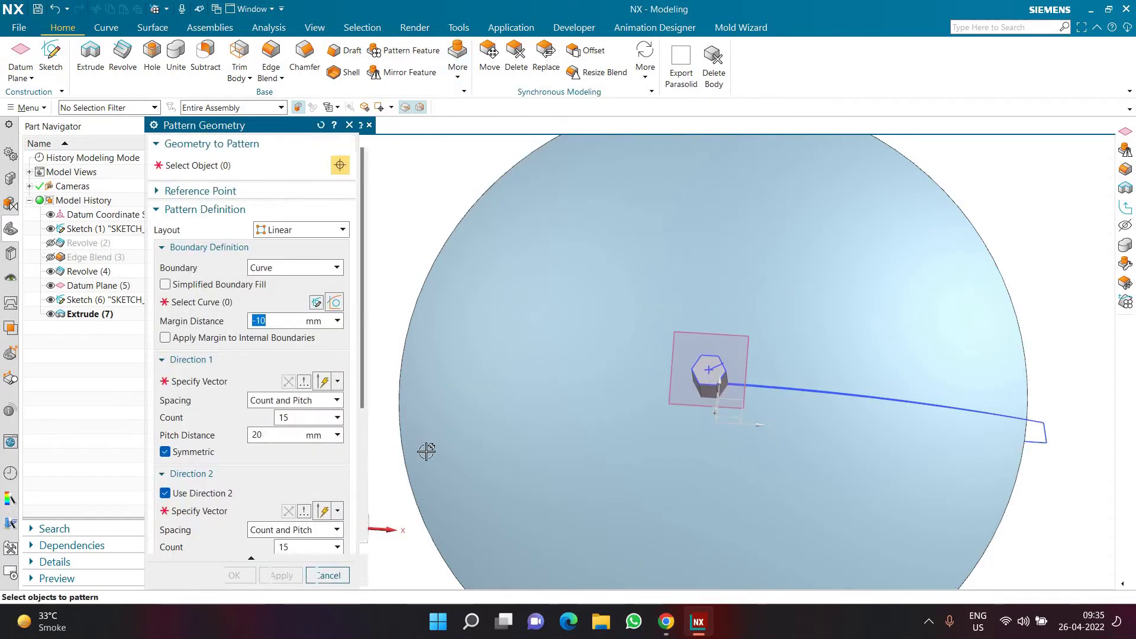
{"action": "key", "text": "Escape"}
{"action": "middle_click_drag", "start_coordinate": [601, 363], "coordinate": [690, 354]}
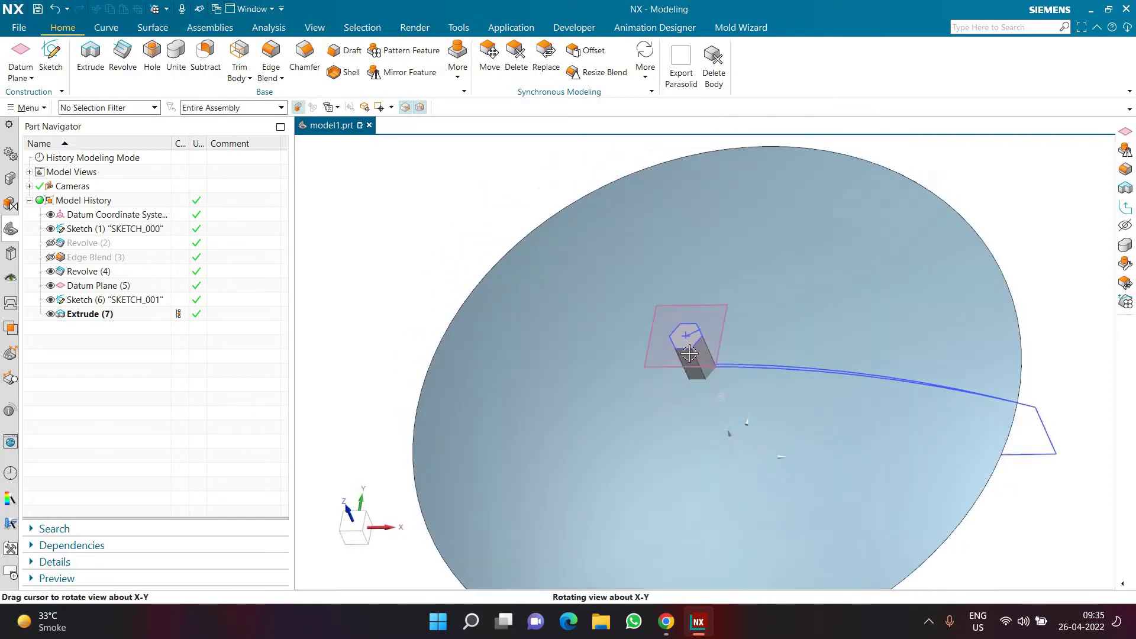
{"action": "scroll", "coordinate": [689, 353], "scroll_direction": "up", "scroll_amount": 3}
{"action": "key", "text": "b"}
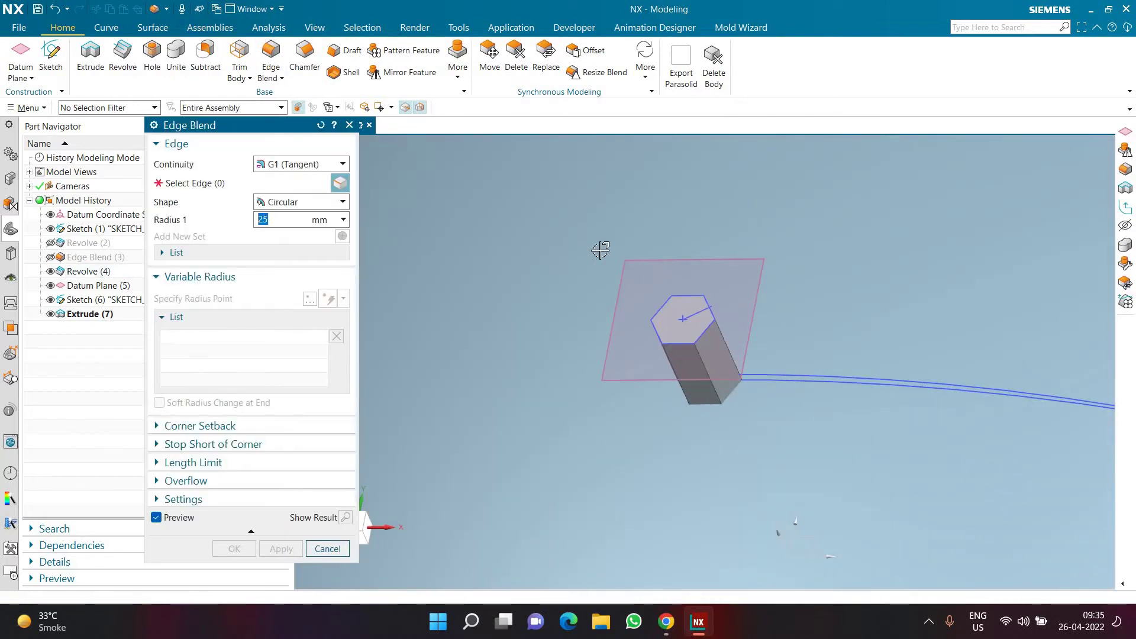
Blend the column's six vertical edges with a 5 mm radius
{"action": "left_click", "coordinate": [706, 371]}
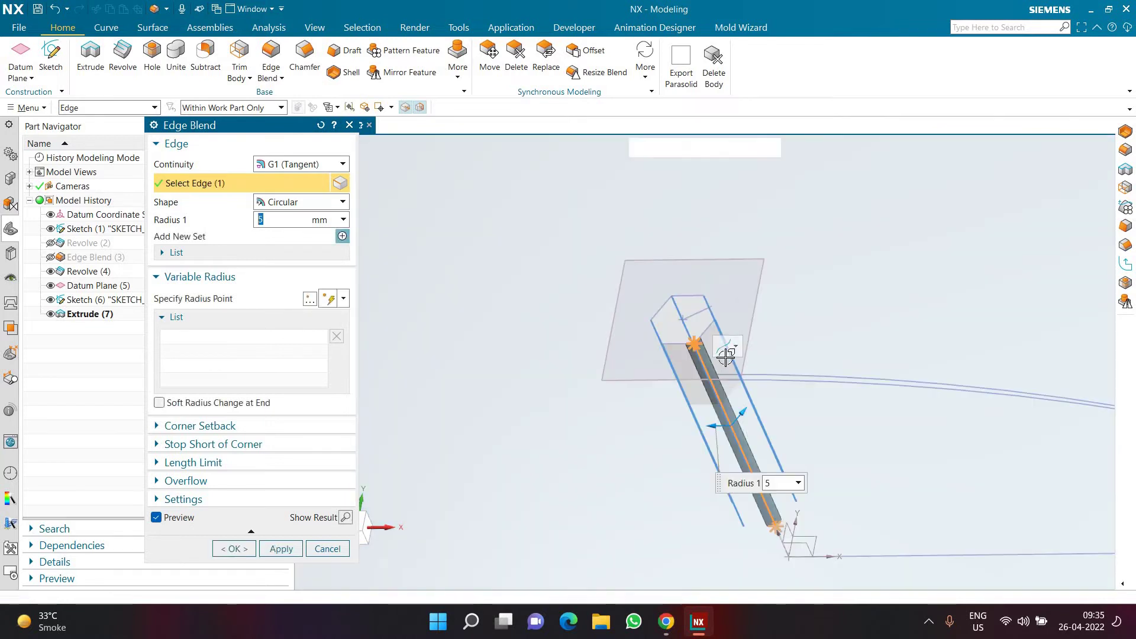
{"action": "left_click", "coordinate": [716, 335]}
{"action": "scroll", "coordinate": [684, 337], "scroll_direction": "up", "scroll_amount": 3}
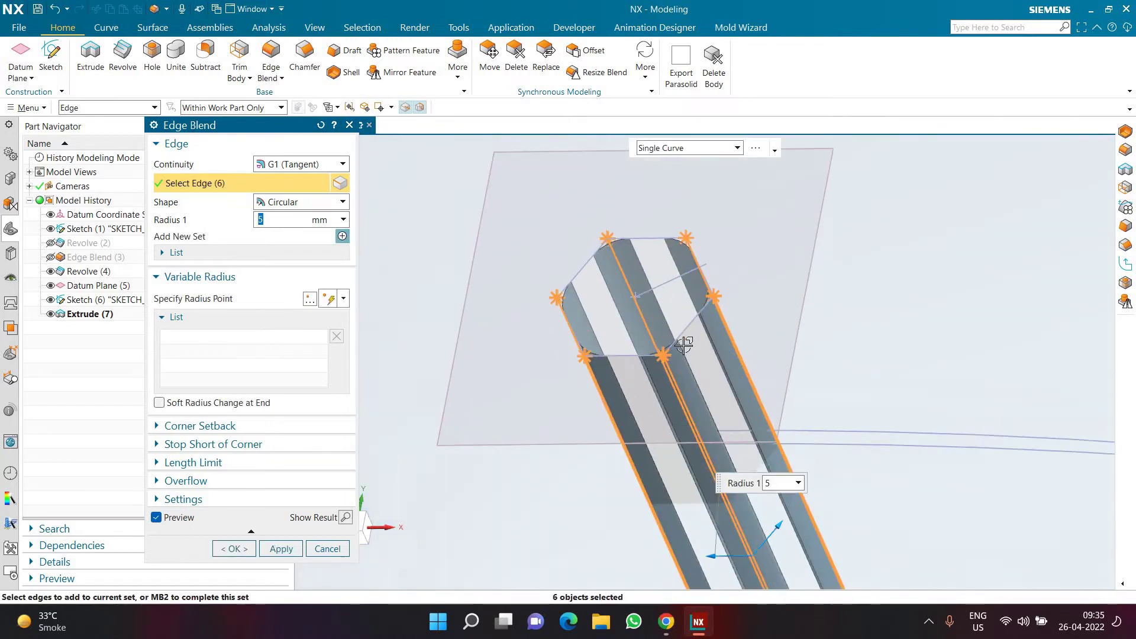
{"action": "mouse_move", "coordinate": [684, 337]}
{"action": "middle_mouse_down"}
{"action": "mouse_move", "coordinate": [666, 355]}
{"action": "mouse_move", "coordinate": [696, 350]}
{"action": "mouse_move", "coordinate": [677, 348]}
{"action": "mouse_move", "coordinate": [687, 355]}
{"action": "middle_mouse_up"}
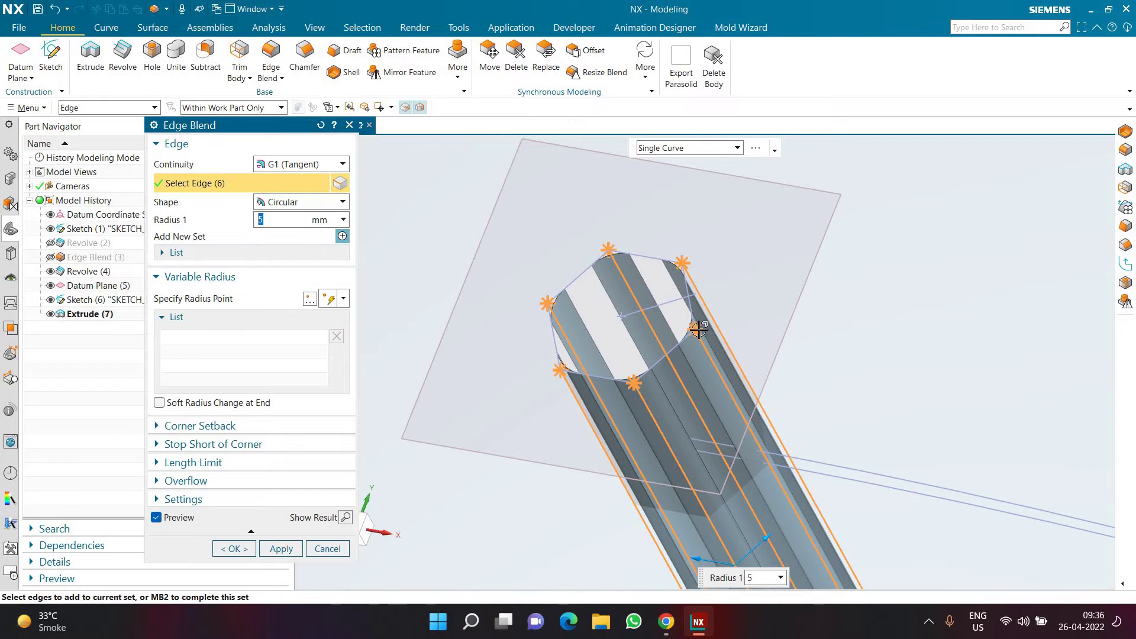
{"action": "scroll", "coordinate": [651, 380], "scroll_direction": "down", "scroll_amount": 3}
{"action": "scroll", "coordinate": [632, 381], "scroll_direction": "up", "scroll_amount": 2}
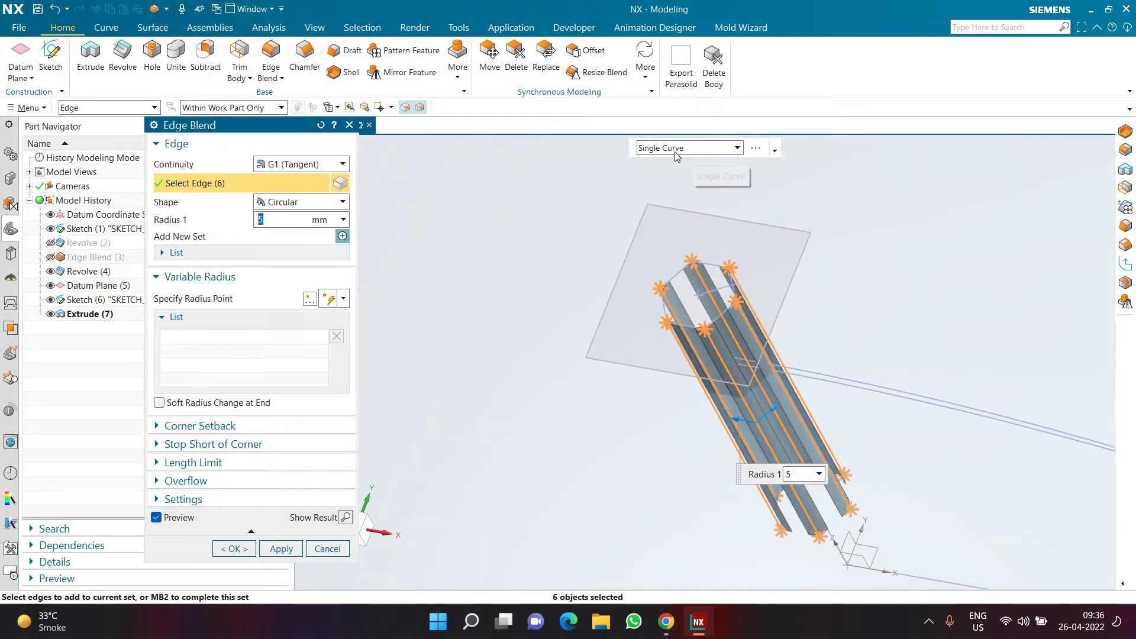
{"action": "left_click", "coordinate": [233, 548]}
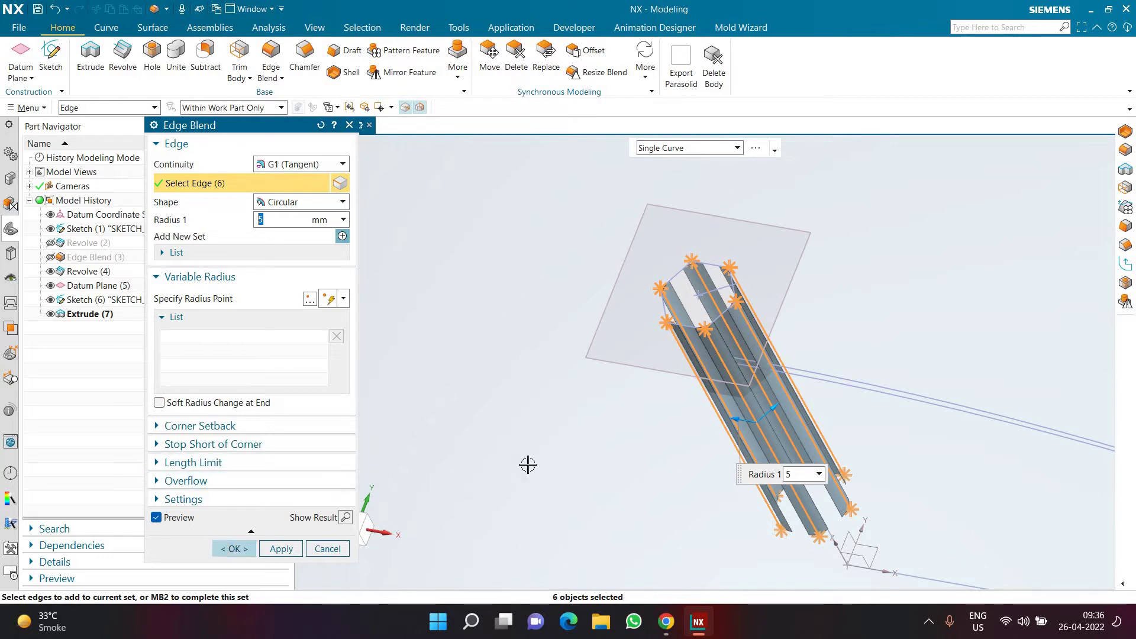
{"action": "middle_click_drag", "start_coordinate": [691, 304], "coordinate": [546, 365]}
{"action": "scroll", "coordinate": [546, 364], "scroll_direction": "down", "scroll_amount": 2}
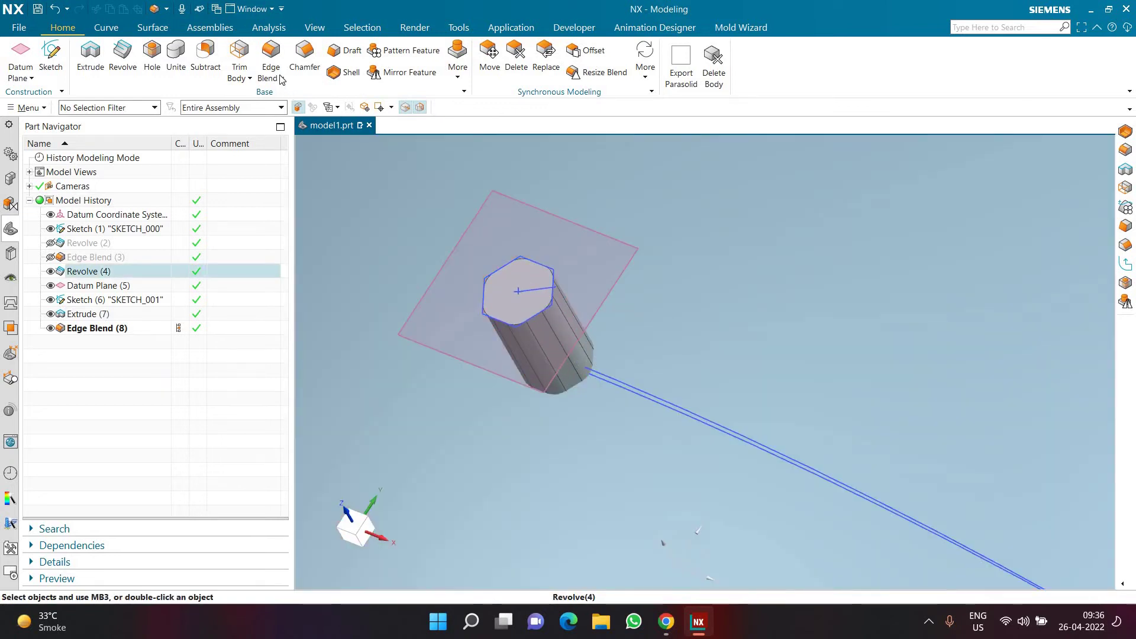
Start a linear Pattern Geometry of the column body along the Y-axis
{"action": "left_click", "coordinate": [457, 59]}
{"action": "left_click", "coordinate": [521, 256]}
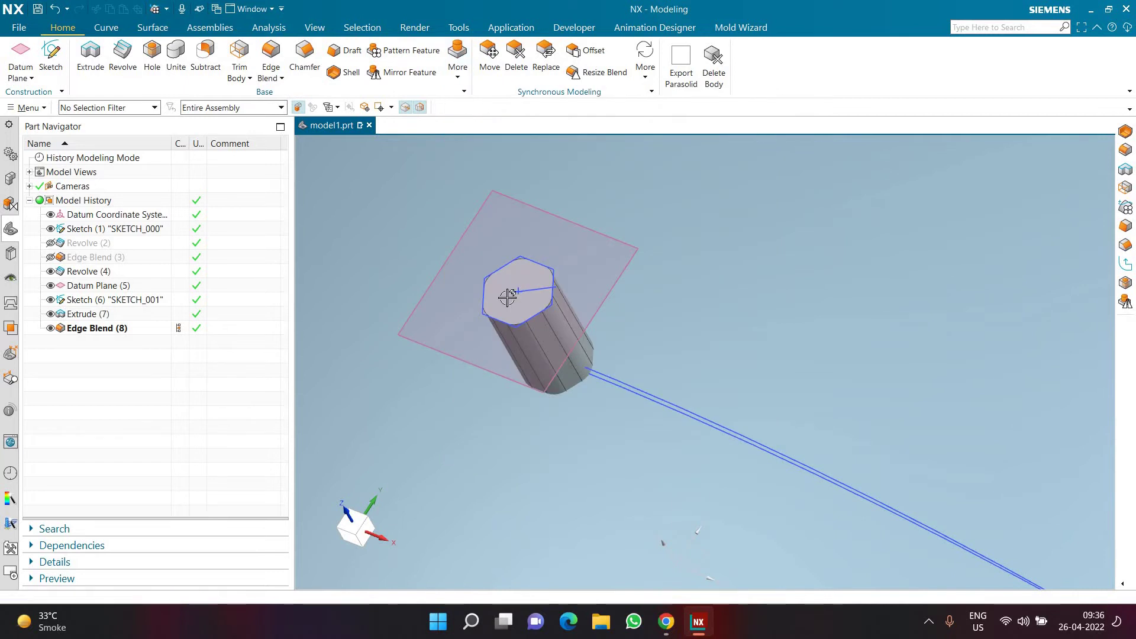
{"action": "left_click", "coordinate": [415, 342]}
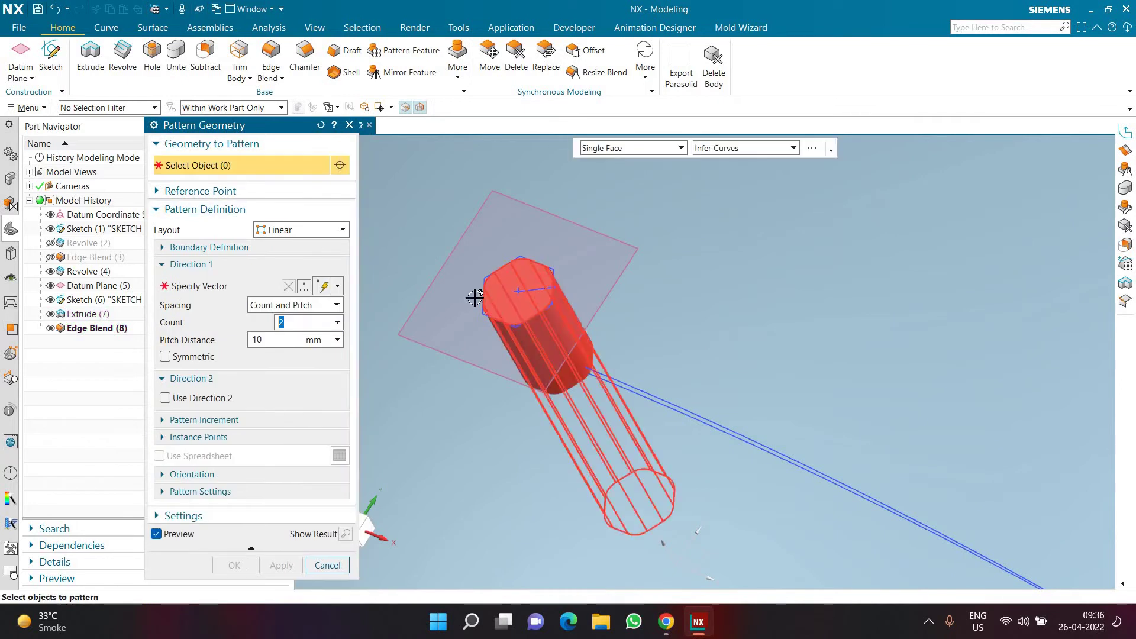
{"action": "left_click", "coordinate": [474, 298]}
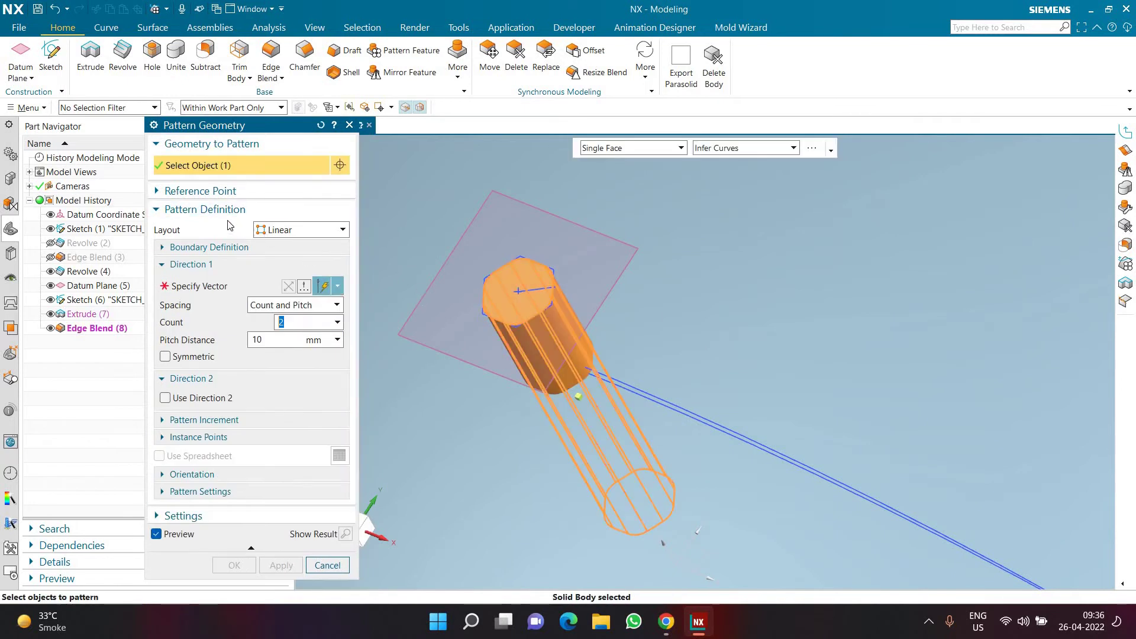
{"action": "left_click", "coordinate": [281, 236]}
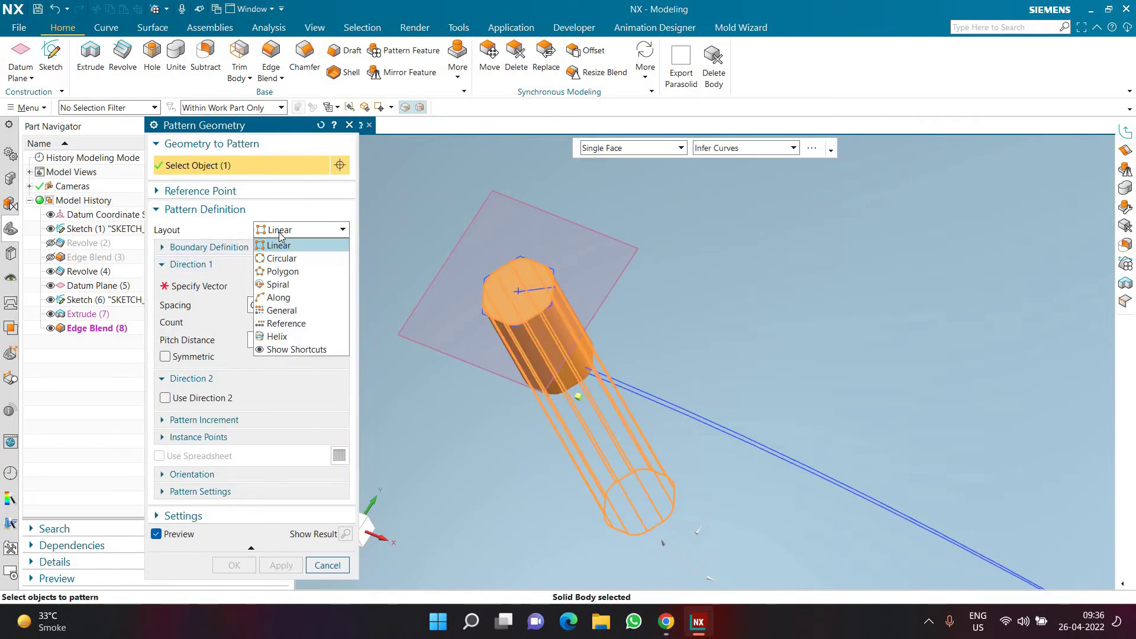
{"action": "left_click", "coordinate": [284, 243]}
{"action": "left_click", "coordinate": [220, 286]}
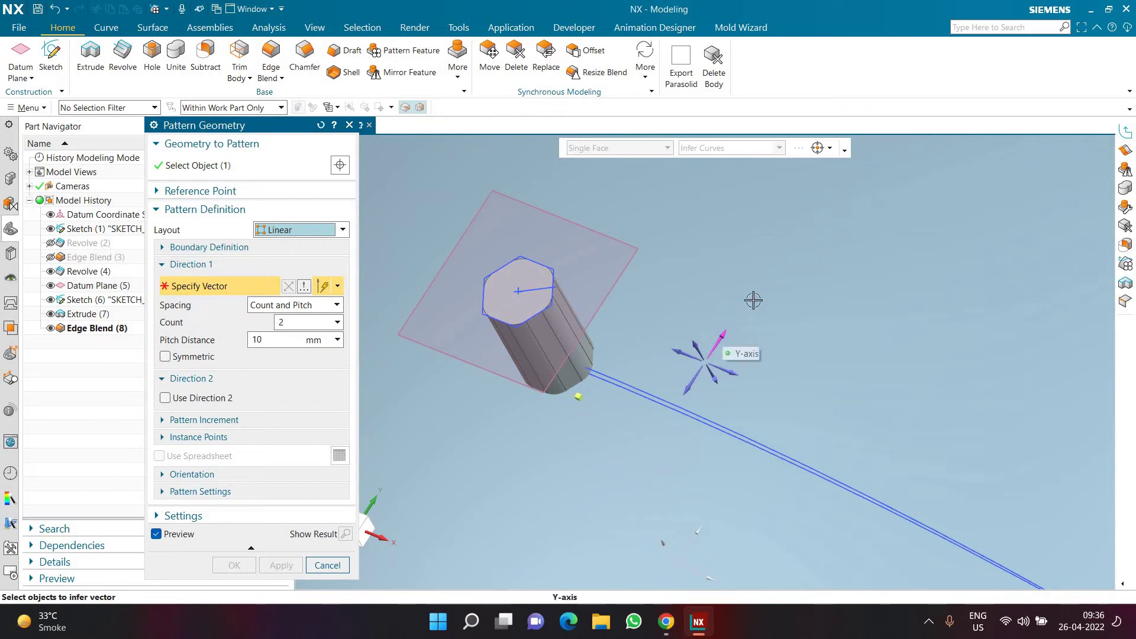
{"action": "left_click", "coordinate": [721, 337]}
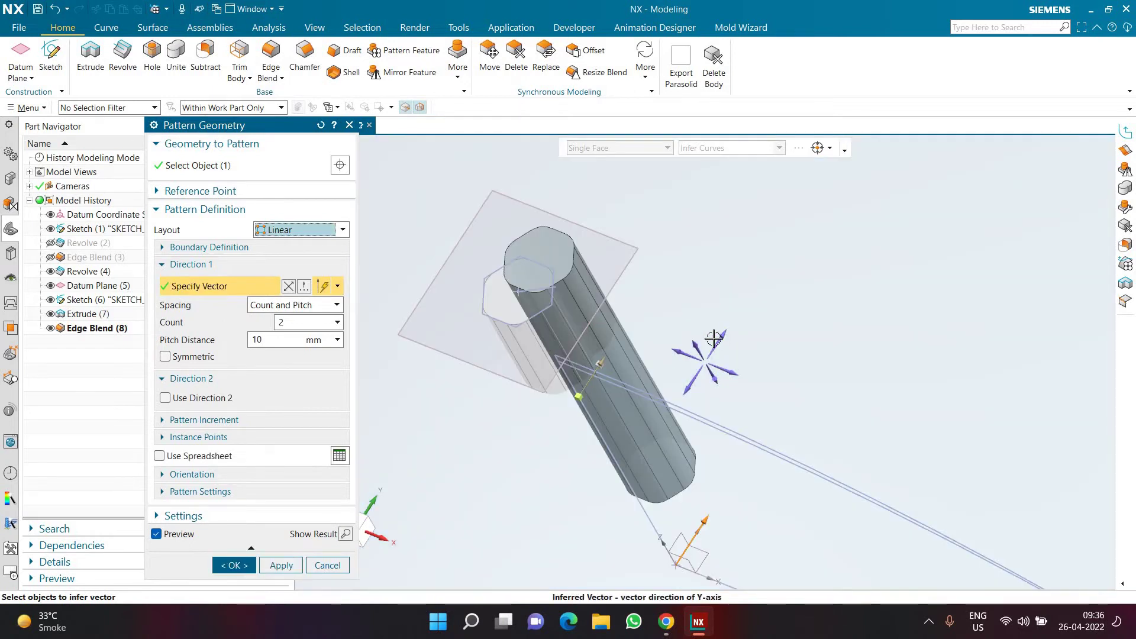
Set the first direction to 15 copies at 20 mm pitch
{"action": "left_click", "coordinate": [302, 326]}
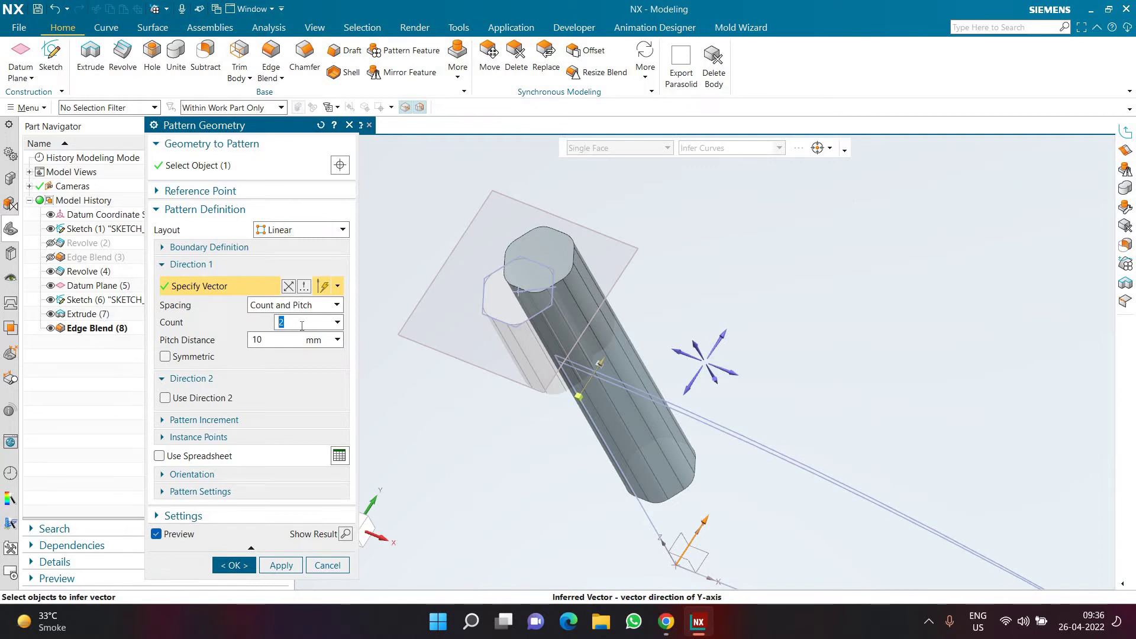
{"action": "key", "text": "Return"}
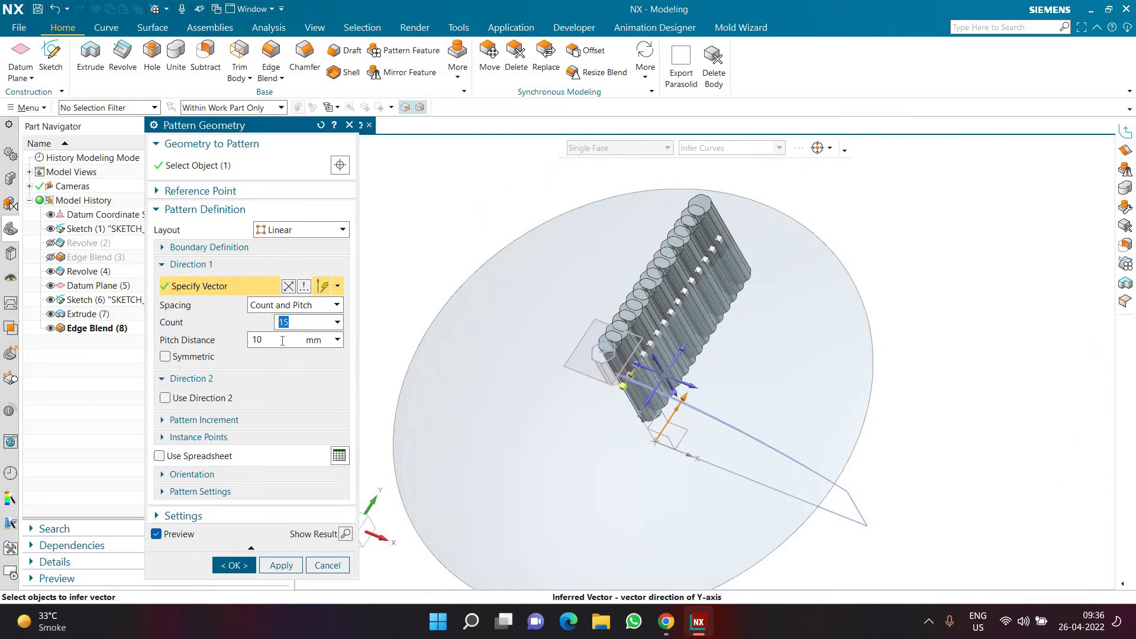
{"action": "left_click", "coordinate": [282, 341]}
{"action": "type", "text": "20"}
{"action": "key", "text": "Return"}
{"action": "scroll", "coordinate": [687, 296], "scroll_direction": "up", "scroll_amount": 3}
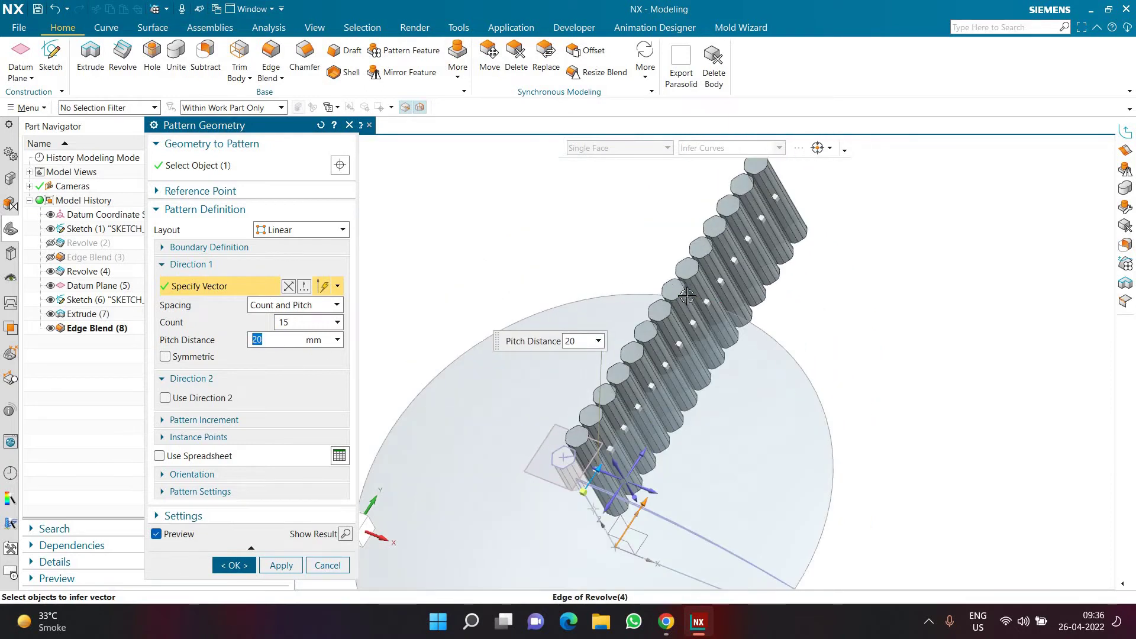
{"action": "scroll", "coordinate": [728, 314], "scroll_direction": "up", "scroll_amount": 3}
{"action": "scroll", "coordinate": [769, 279], "scroll_direction": "down", "scroll_amount": 1}
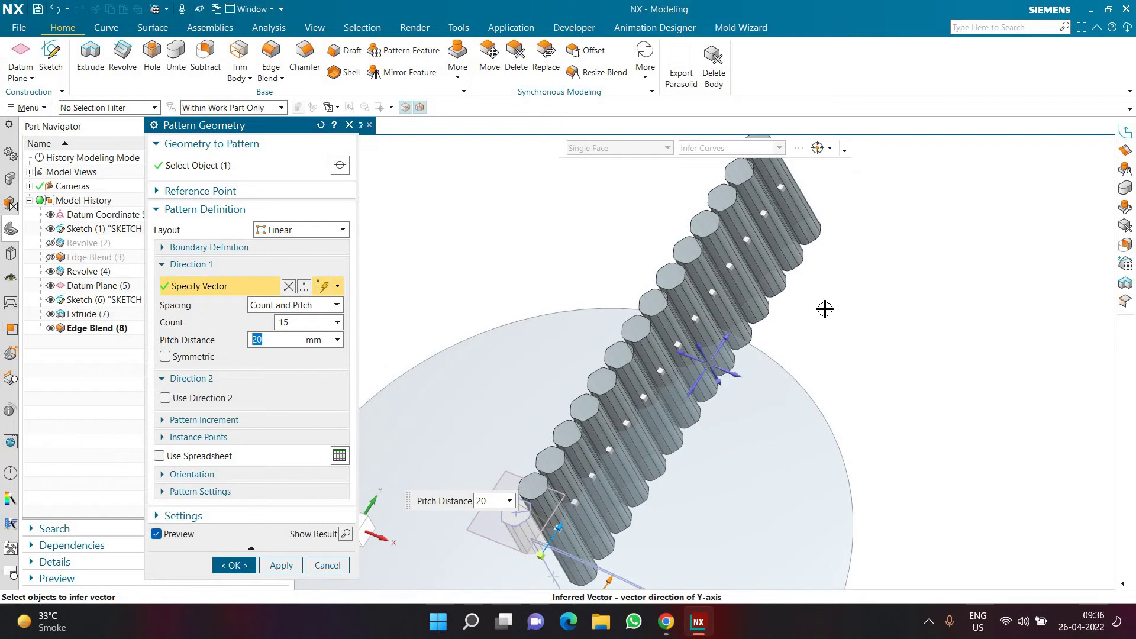
{"action": "middle_click_drag", "start_coordinate": [839, 315], "coordinate": [639, 361]}
Add a reversed second direction along the sketch line with 15 copies at 20 mm
{"action": "left_click", "coordinate": [191, 400]}
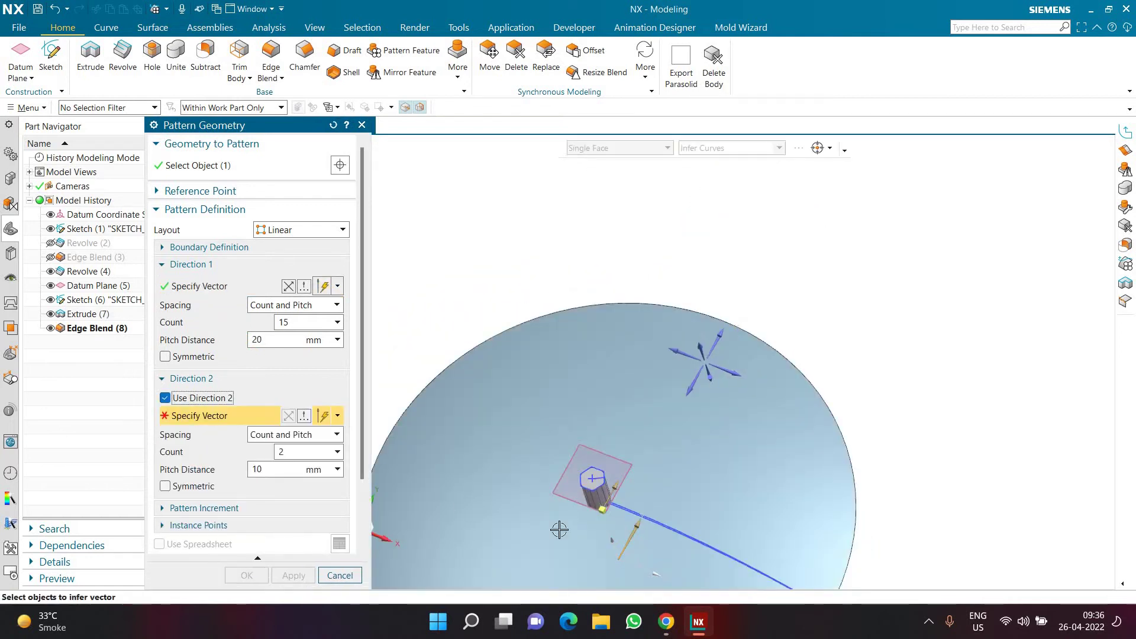
{"action": "scroll", "coordinate": [568, 402], "scroll_direction": "up", "scroll_amount": 5}
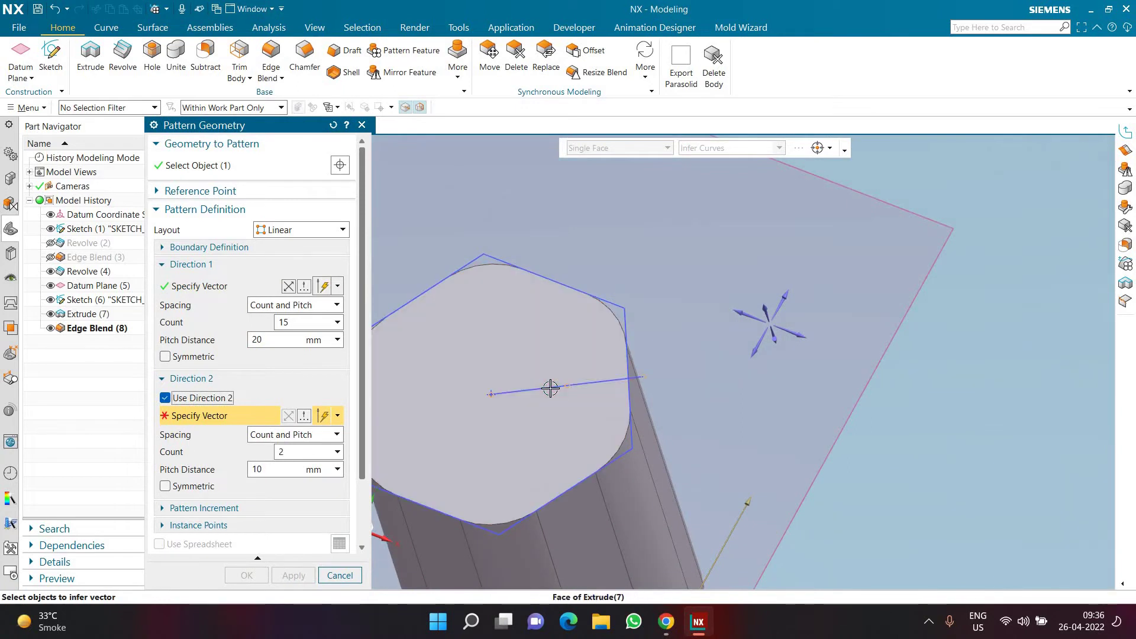
{"action": "left_click", "coordinate": [552, 390]}
{"action": "scroll", "coordinate": [552, 390], "scroll_direction": "down", "scroll_amount": 5}
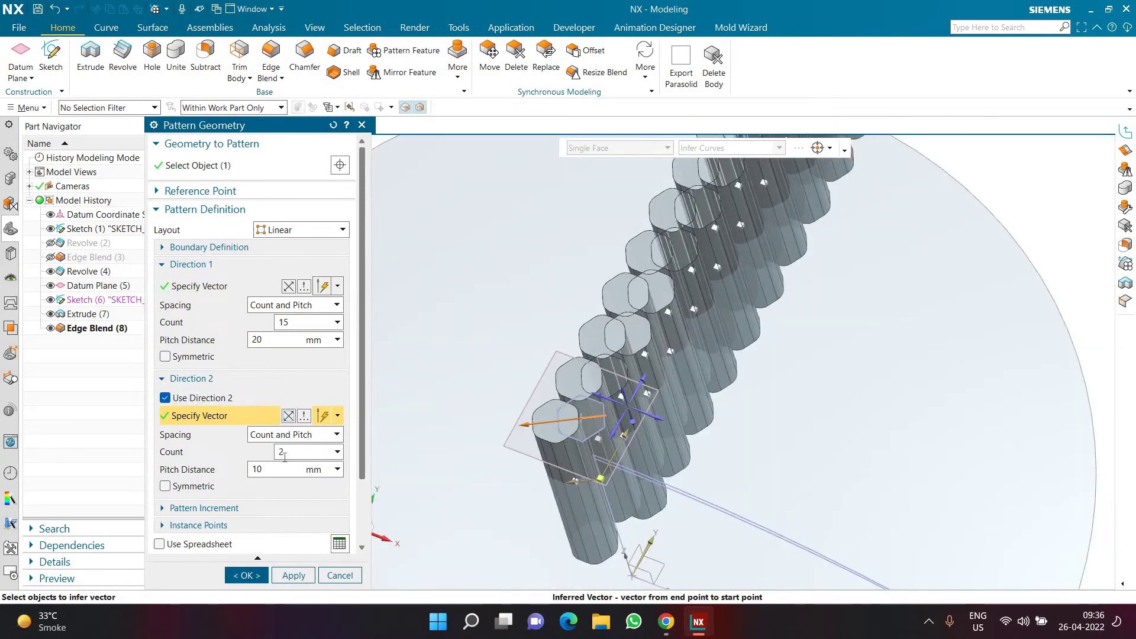
{"action": "left_click", "coordinate": [288, 416]}
{"action": "double_click", "coordinate": [281, 452]}
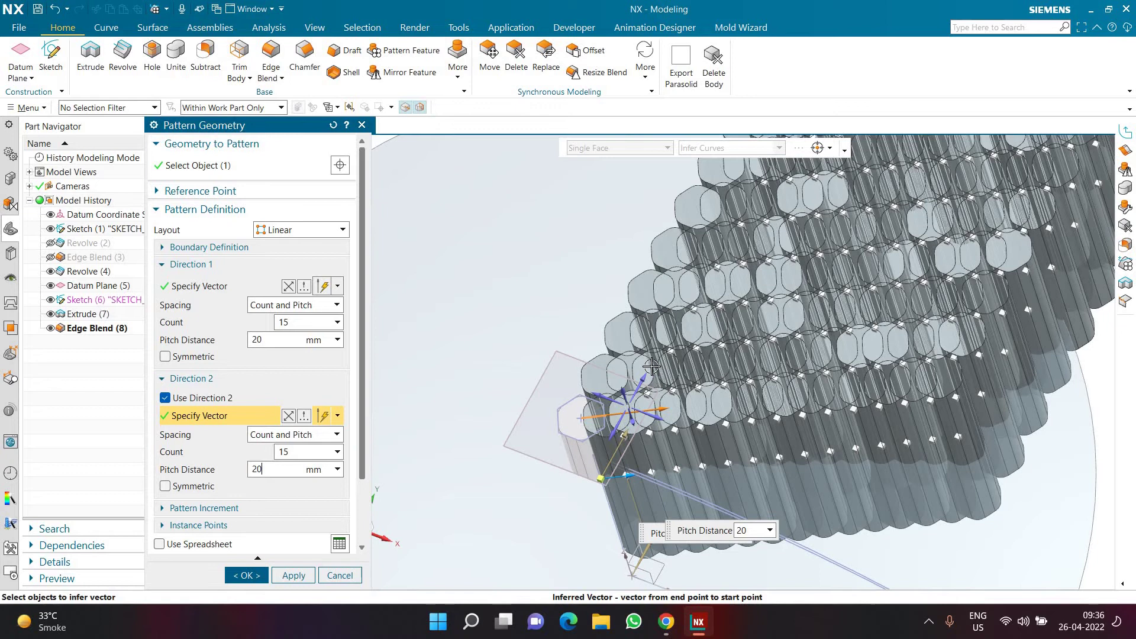
{"action": "key", "text": "ctrl+f"}
{"action": "middle_click_drag", "start_coordinate": [936, 412], "coordinate": [943, 401]}
Make both pattern directions symmetric about the column
{"action": "left_click", "coordinate": [177, 486]}
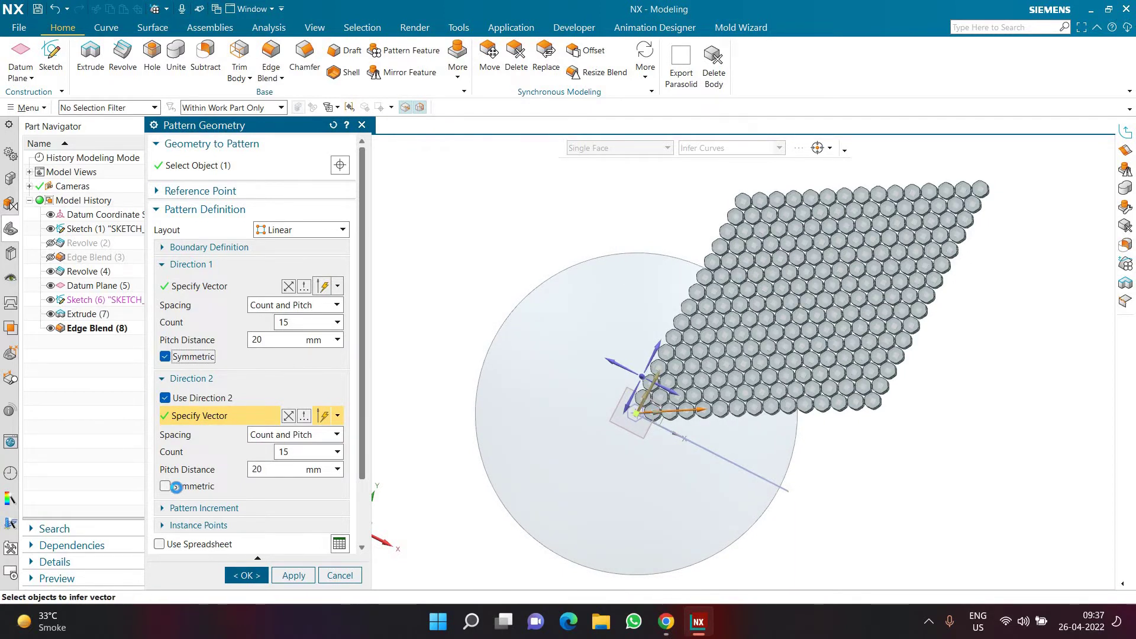
{"action": "left_click", "coordinate": [177, 486]}
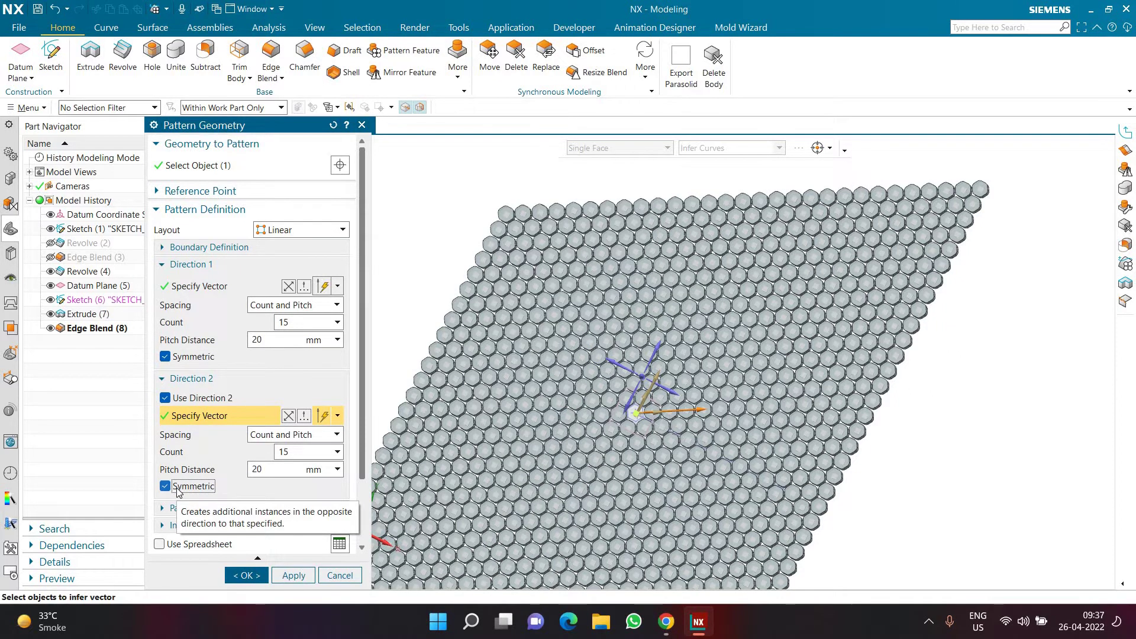
{"action": "middle_click_drag", "start_coordinate": [953, 428], "coordinate": [934, 503]}
{"action": "scroll", "coordinate": [660, 254], "scroll_direction": "up", "scroll_amount": 5}
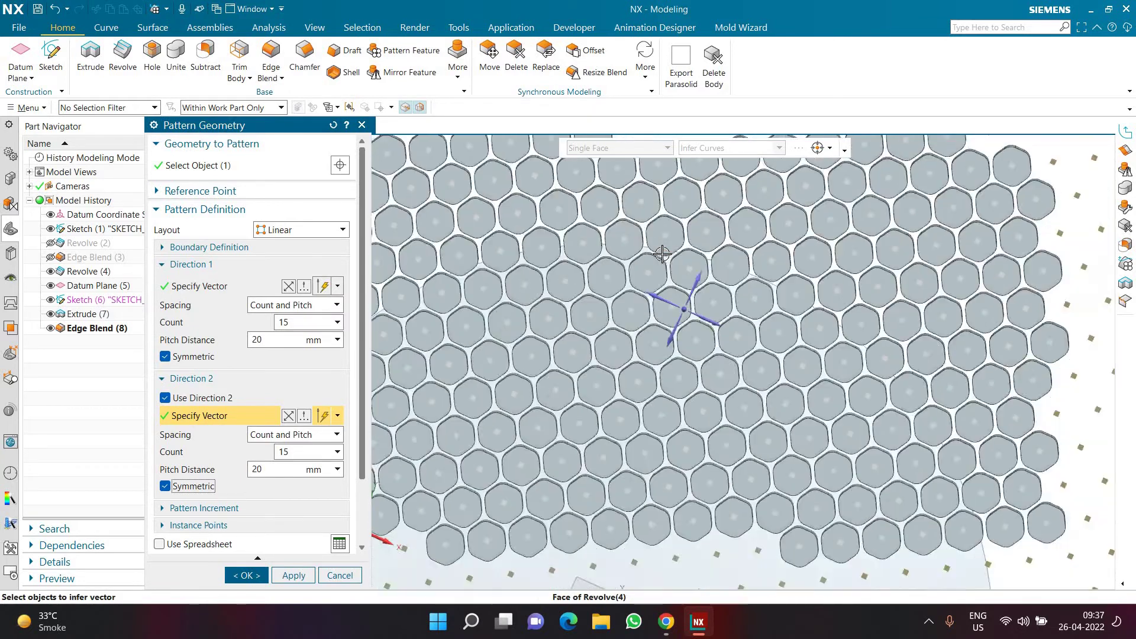
{"action": "scroll", "coordinate": [661, 253], "scroll_direction": "down", "scroll_amount": 5}
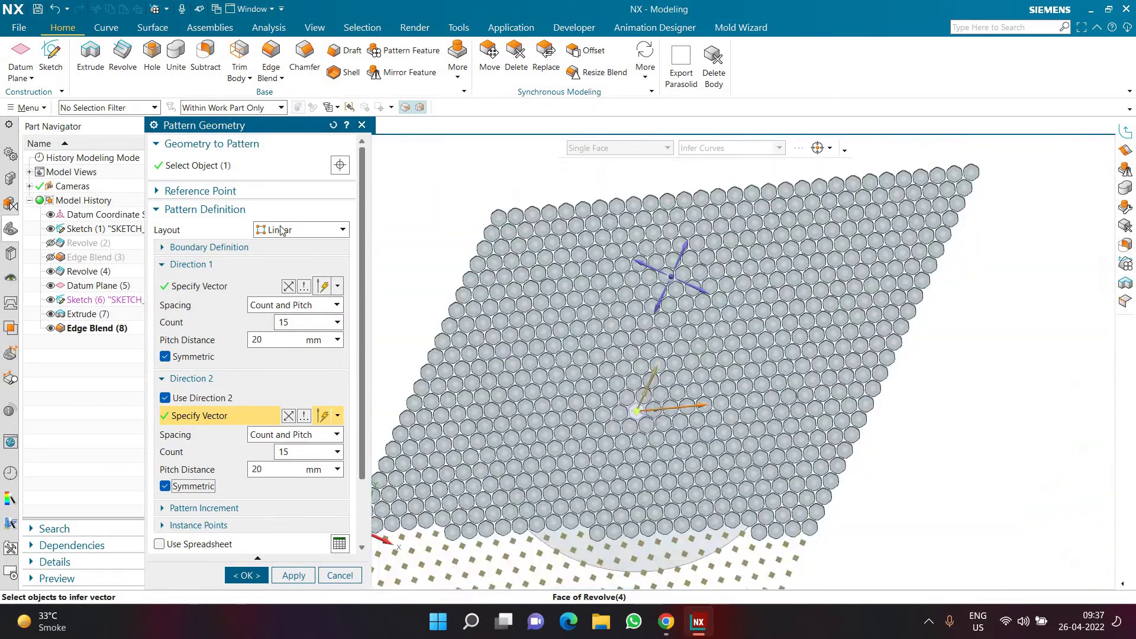
Set the pattern boundary to the disc's circular edge curve
{"action": "left_click", "coordinate": [188, 248]}
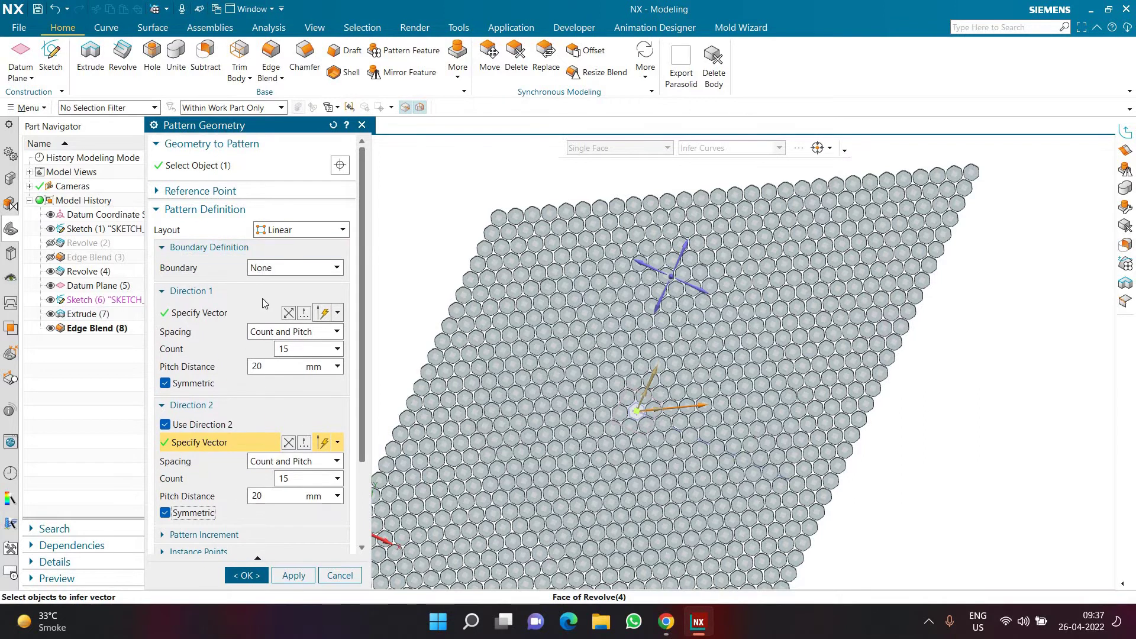
{"action": "left_click", "coordinate": [278, 268]}
{"action": "left_click", "coordinate": [260, 310]}
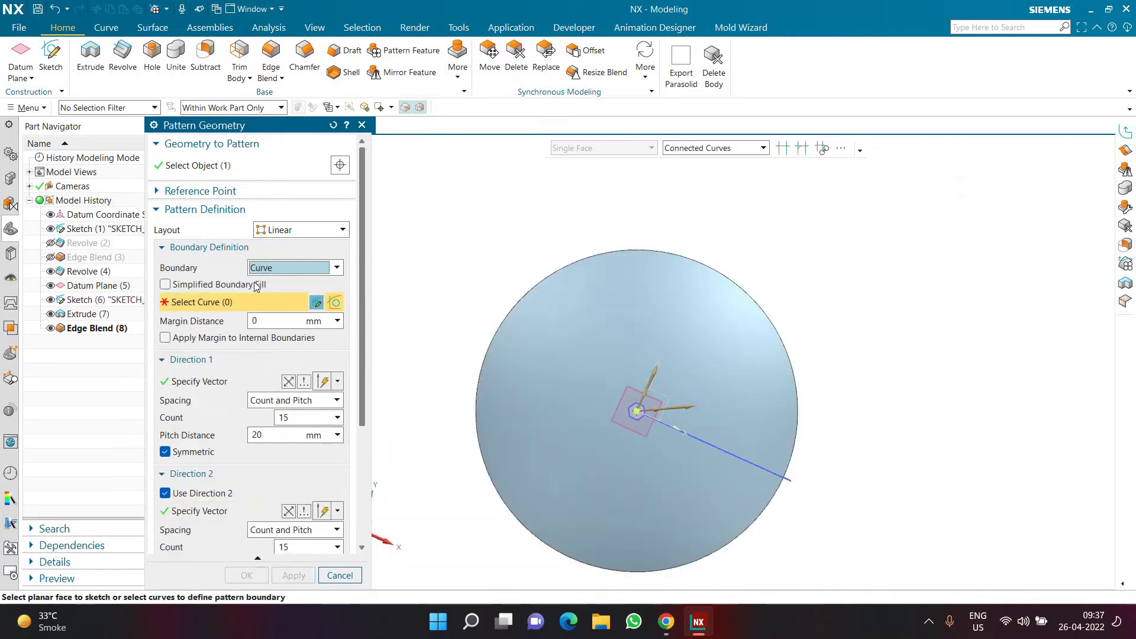
{"action": "left_click", "coordinate": [645, 252]}
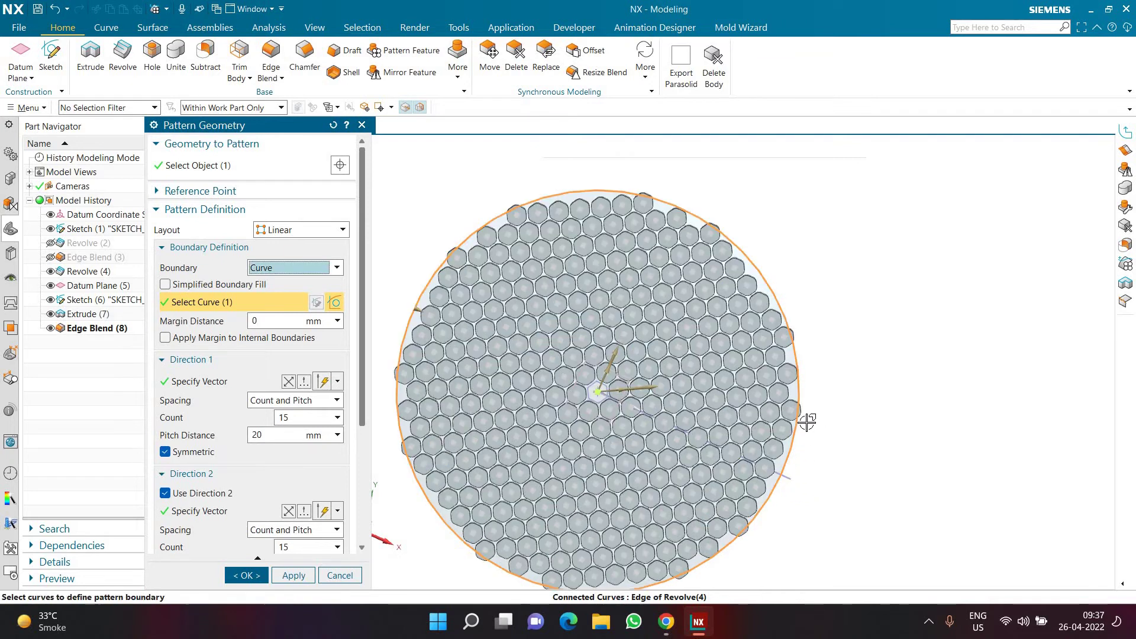
{"action": "middle_click_drag", "start_coordinate": [805, 418], "coordinate": [595, 317]}
{"action": "scroll", "coordinate": [595, 317], "scroll_direction": "down", "scroll_amount": 5}
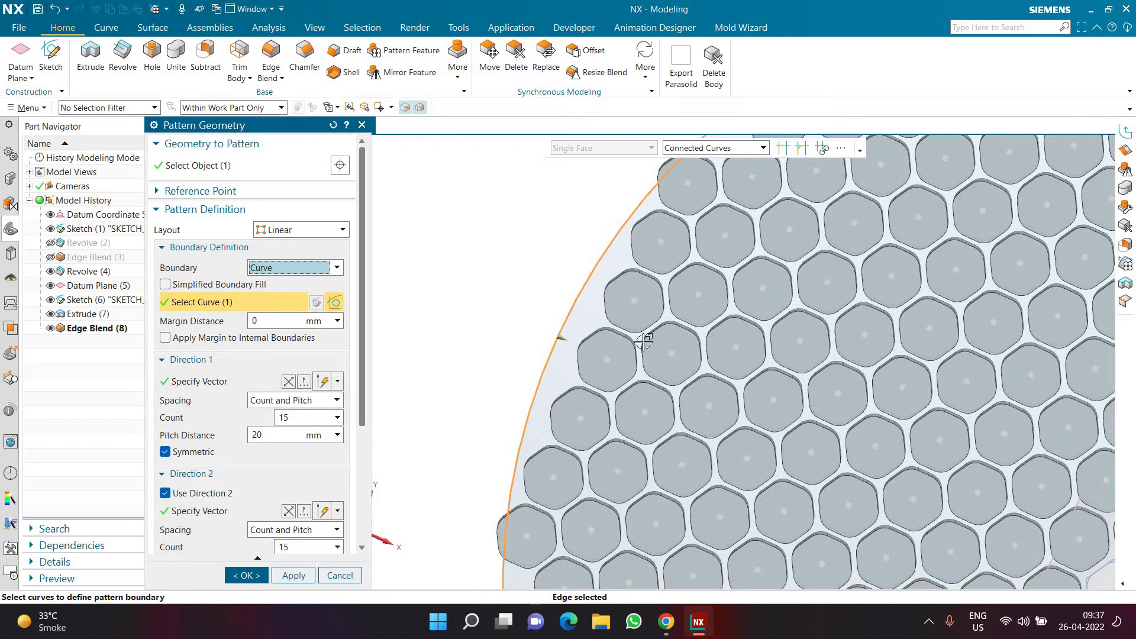
{"action": "scroll", "coordinate": [644, 341], "scroll_direction": "up", "scroll_amount": 2}
Set the boundary margin to -10 mm and create the bounded pattern
{"action": "left_click", "coordinate": [273, 324]}
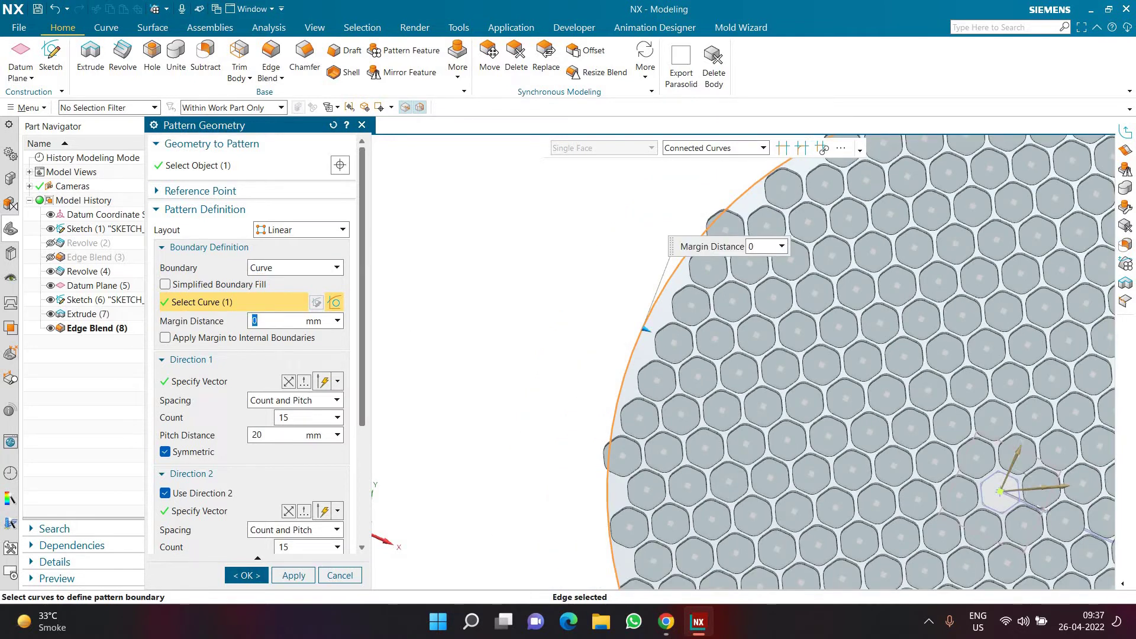
{"action": "type", "text": "-5"}
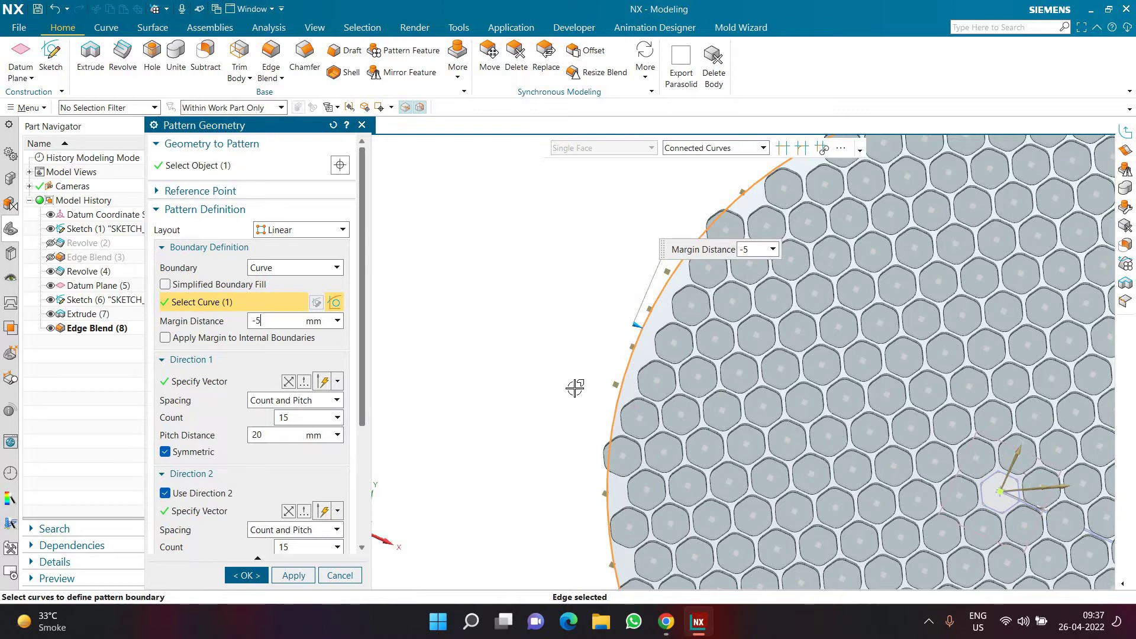
{"action": "key", "text": "Return"}
{"action": "scroll", "coordinate": [574, 388], "scroll_direction": "down", "scroll_amount": 5}
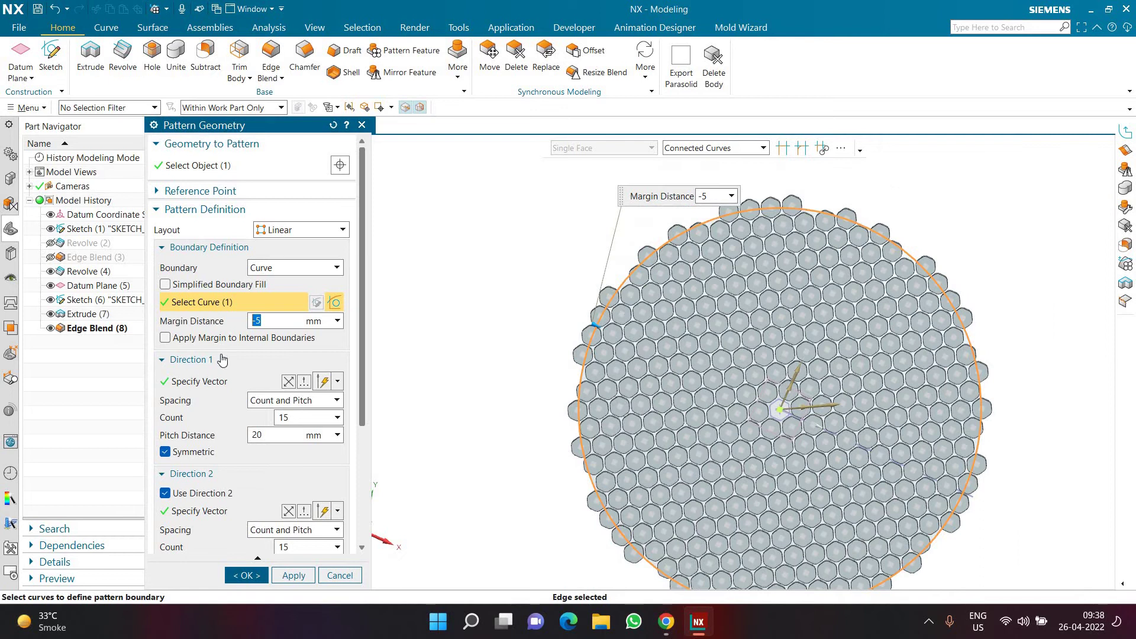
{"action": "type", "text": "-10"}
{"action": "key", "text": "Return"}
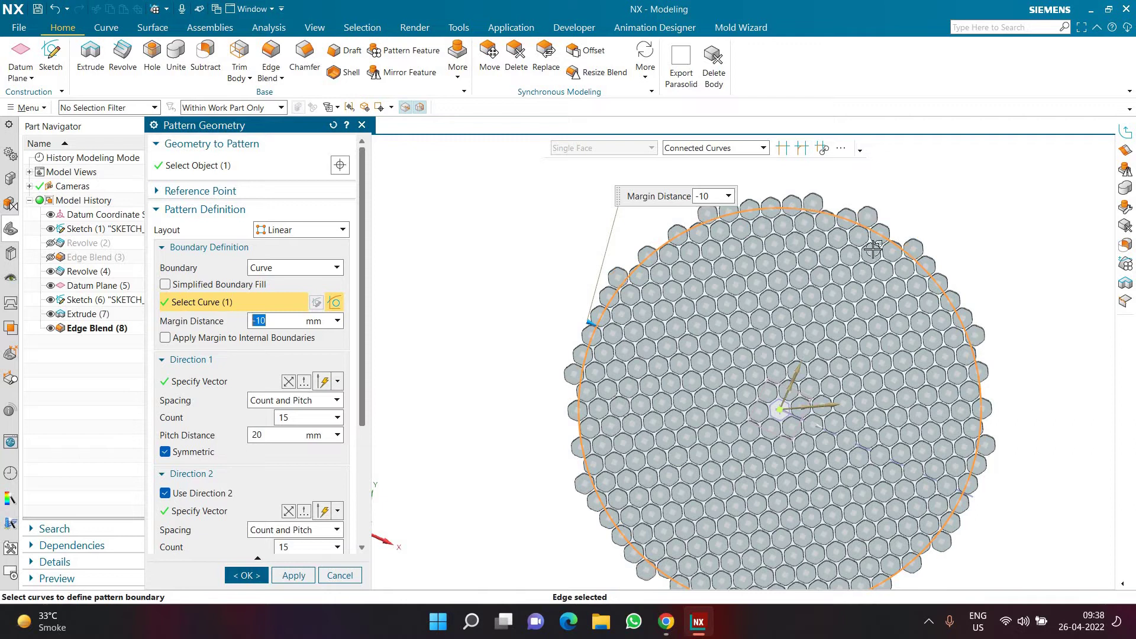
{"action": "scroll", "coordinate": [923, 269], "scroll_direction": "down", "scroll_amount": 1}
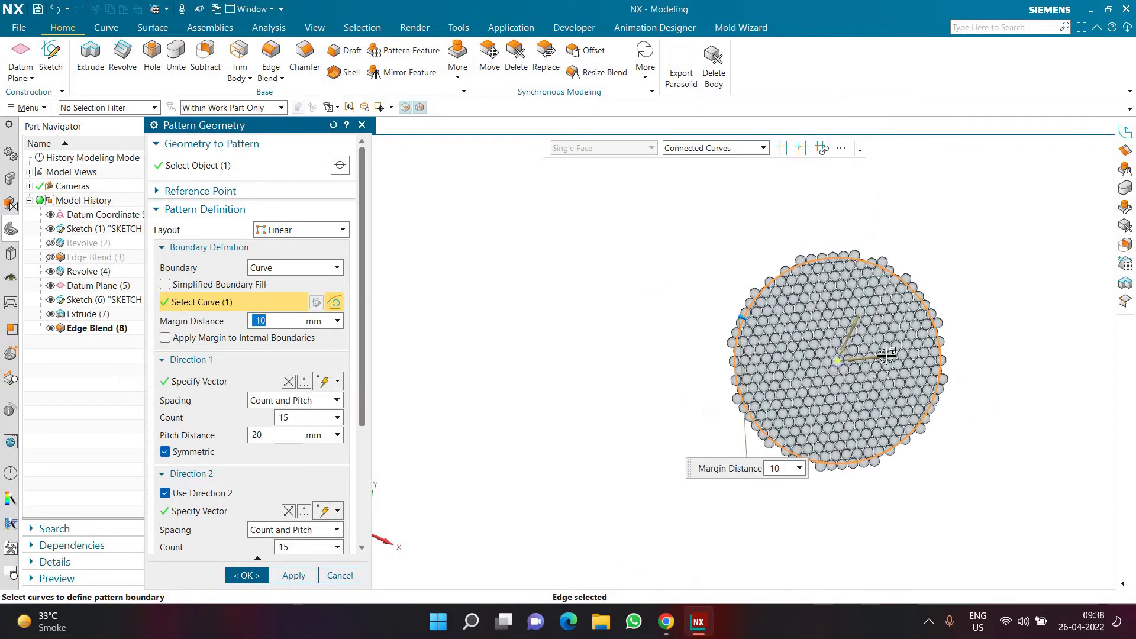
{"action": "left_click", "coordinate": [242, 575]}
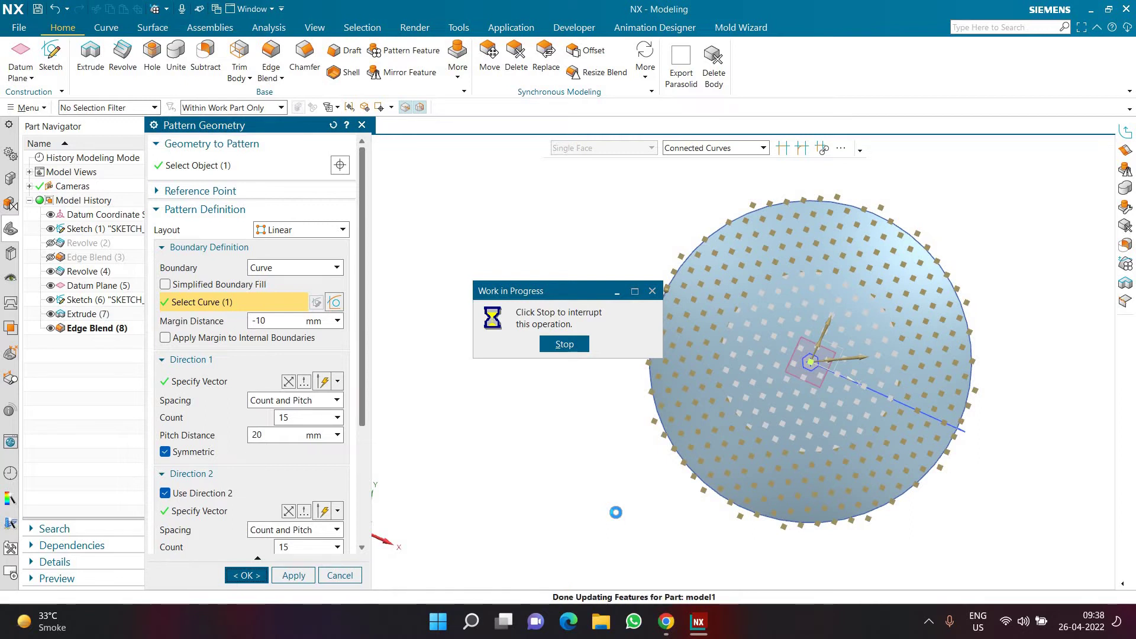
{"action": "middle_click_drag", "start_coordinate": [576, 434], "coordinate": [878, 373]}
{"action": "scroll", "coordinate": [880, 373], "scroll_direction": "up", "scroll_amount": 5}
Extend the dome sheet's circular edge outward by a 40 mm offset with Extend Sheet
{"action": "scroll", "coordinate": [875, 343], "scroll_direction": "up", "scroll_amount": 5}
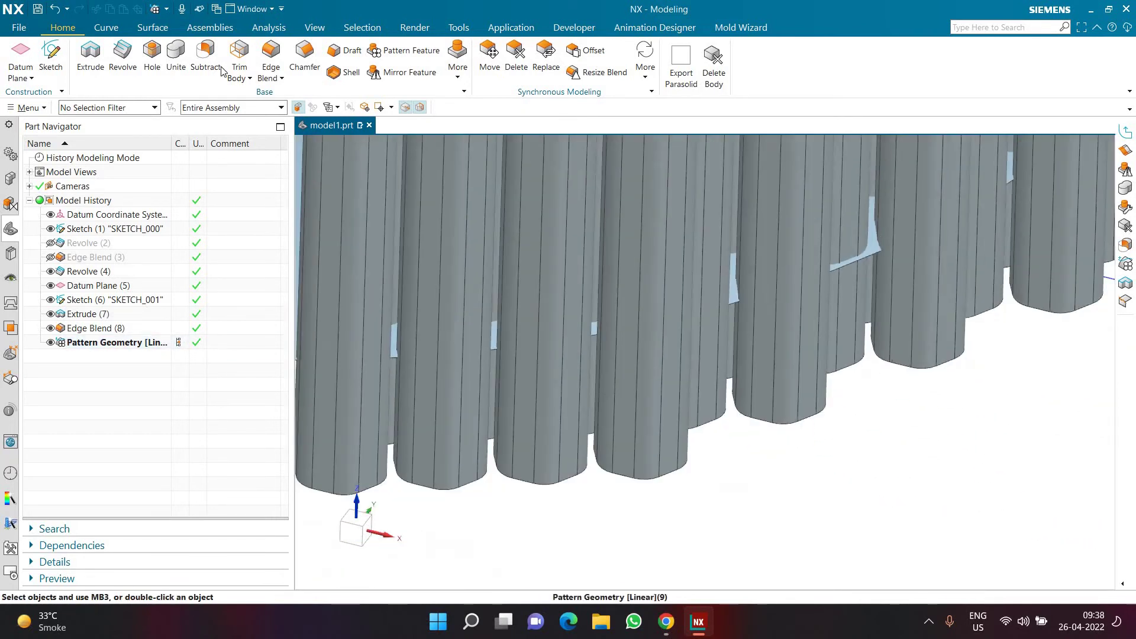
{"action": "left_click", "coordinate": [155, 29]}
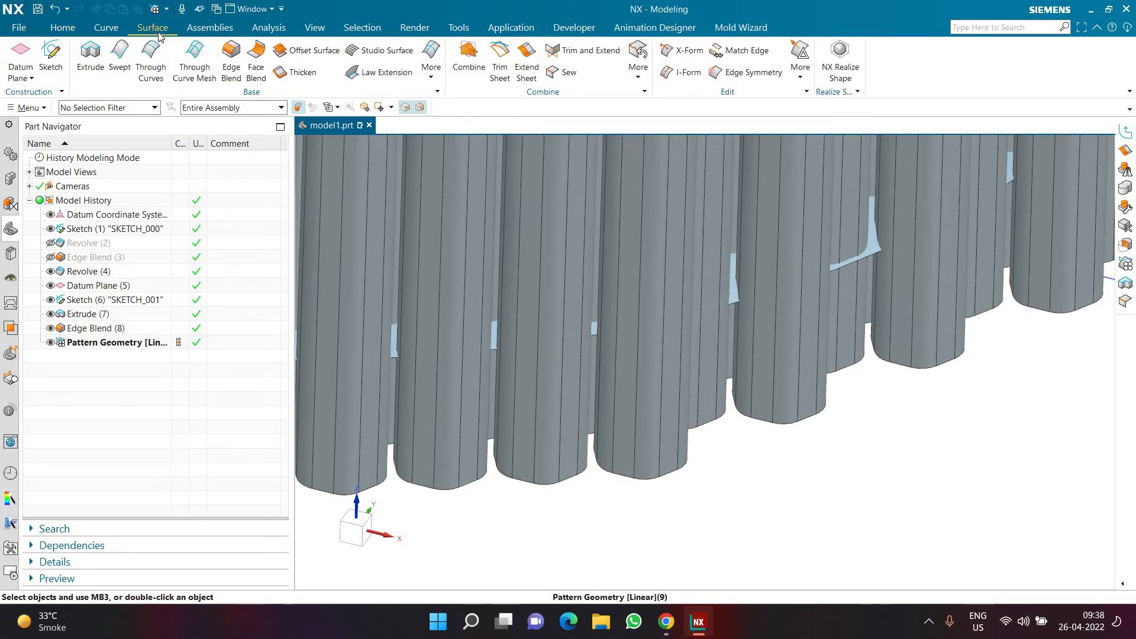
{"action": "left_click", "coordinate": [533, 71]}
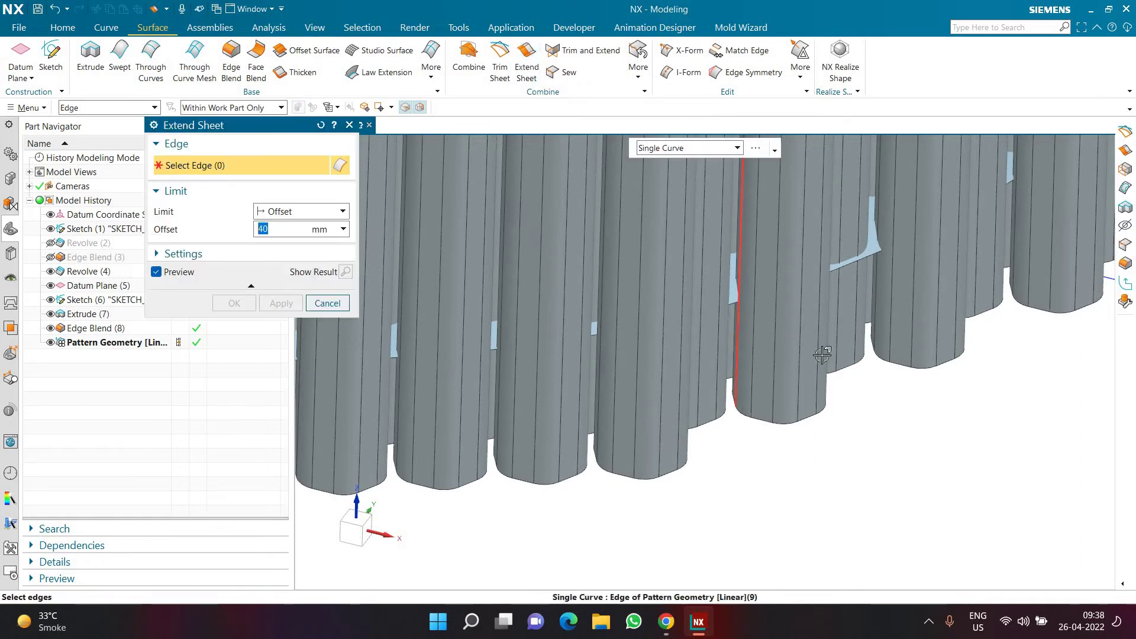
{"action": "left_click", "coordinate": [850, 266]}
{"action": "scroll", "coordinate": [880, 371], "scroll_direction": "down", "scroll_amount": 5}
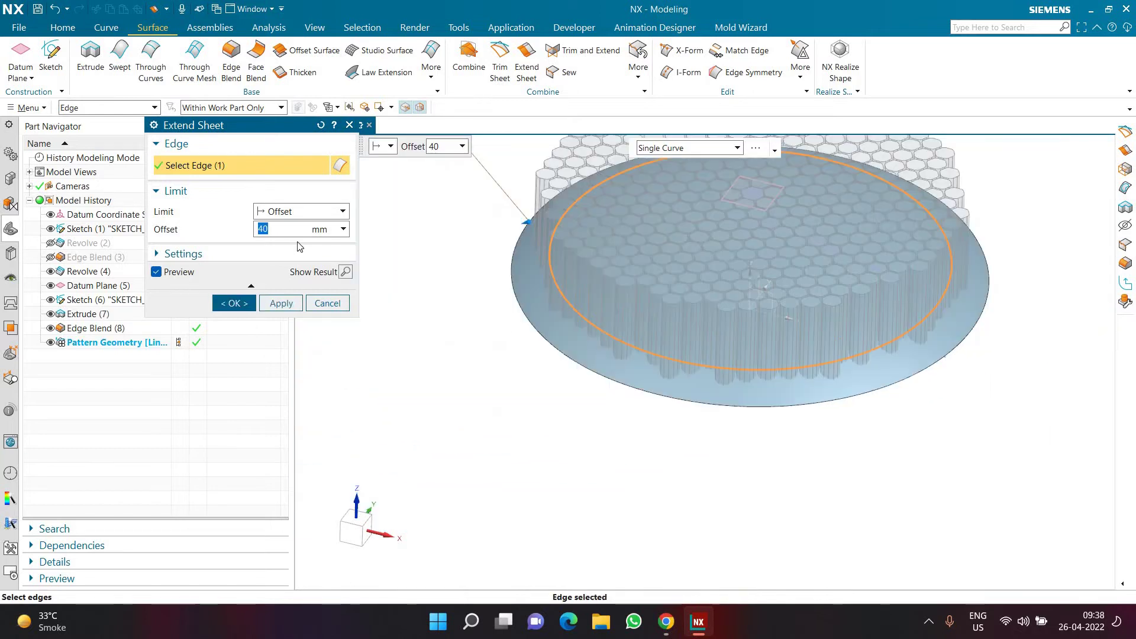
{"action": "left_click", "coordinate": [237, 307]}
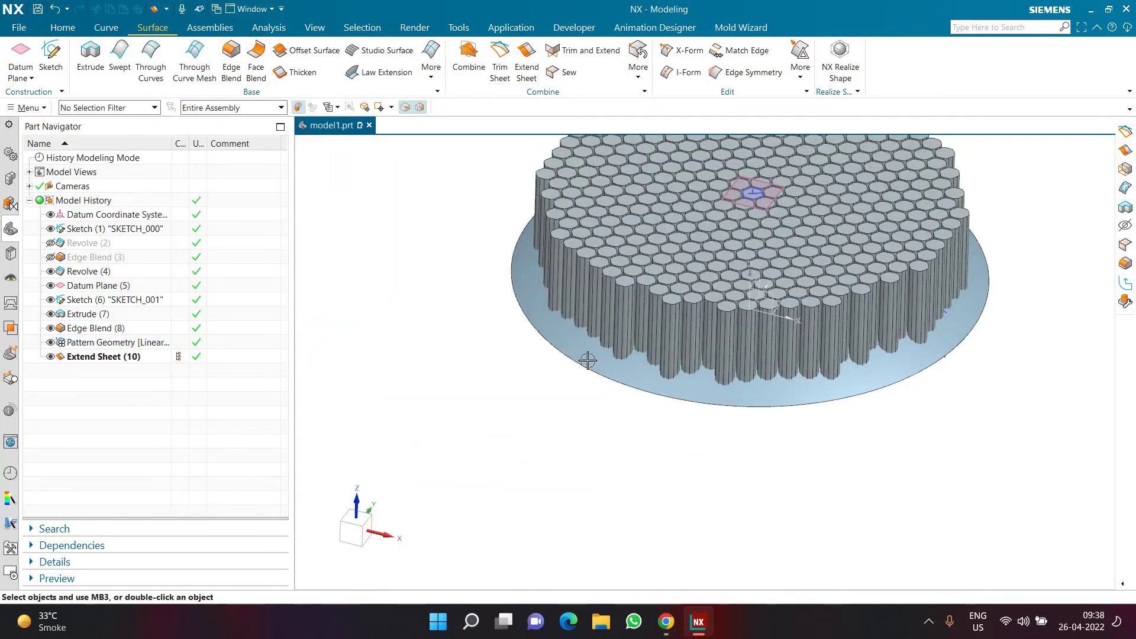
{"action": "middle_click_drag", "start_coordinate": [556, 278], "coordinate": [583, 384]}
{"action": "left_click", "coordinate": [61, 28]}
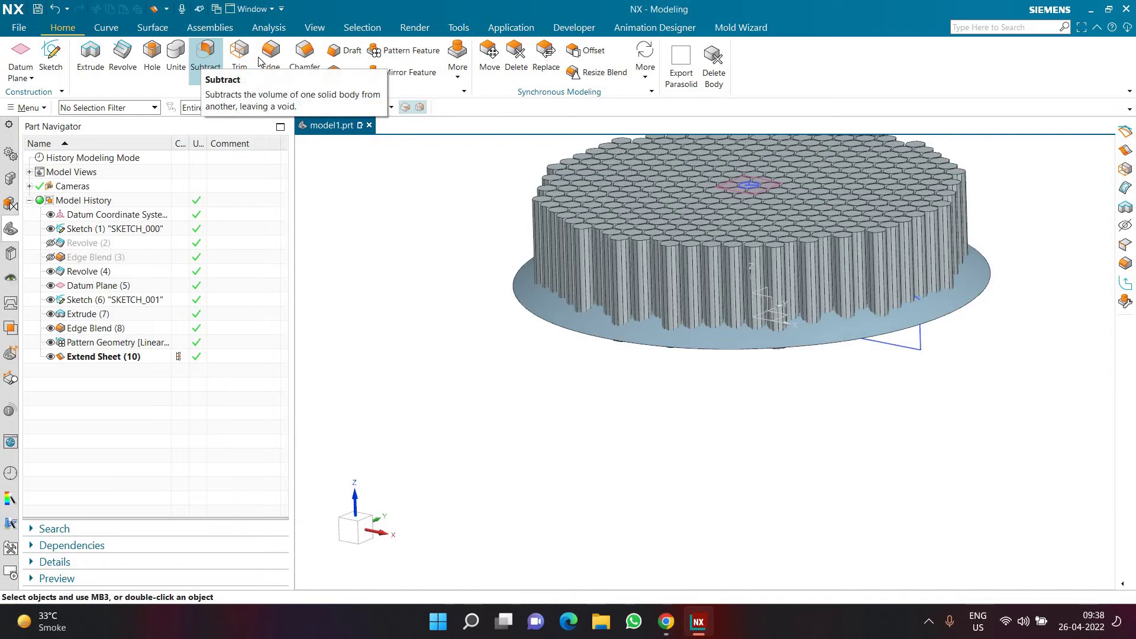
Start Trim Body with every body selected as a target except the disc sheet
{"action": "left_click", "coordinate": [240, 52]}
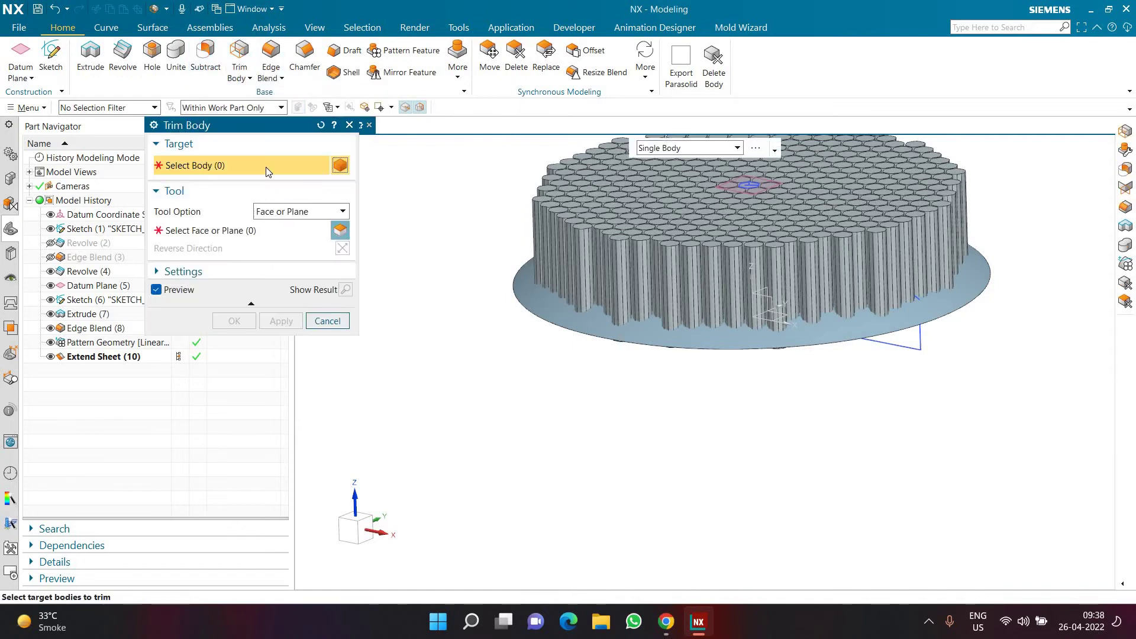
{"action": "scroll", "coordinate": [558, 418], "scroll_direction": "down", "scroll_amount": 5}
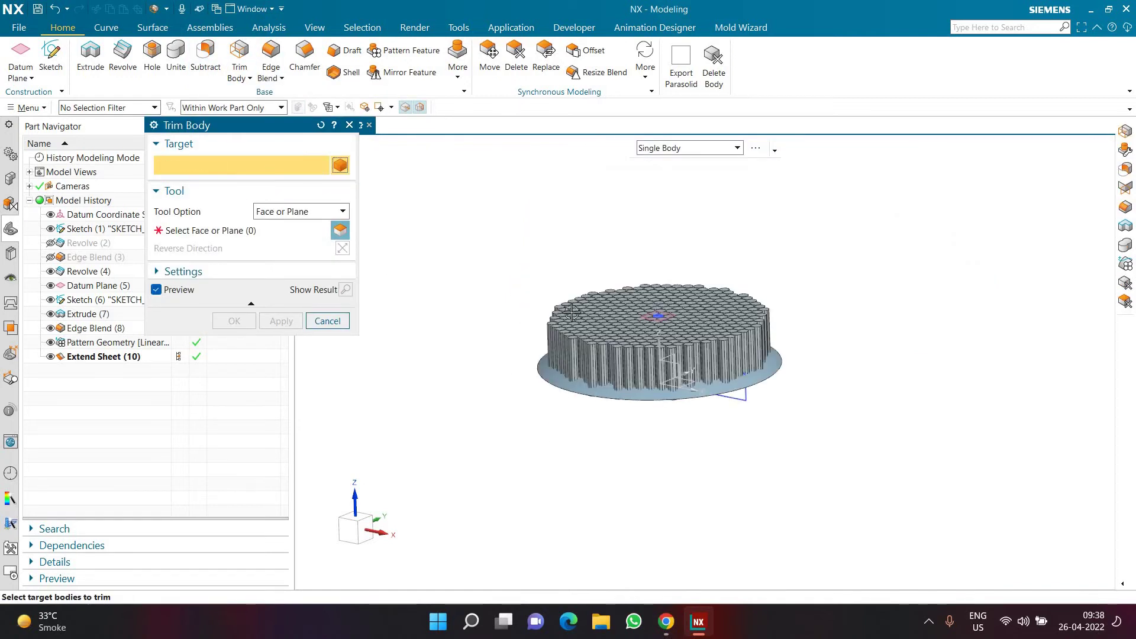
{"action": "key", "text": "ctrl+a"}
{"action": "scroll", "coordinate": [572, 312], "scroll_direction": "up", "scroll_amount": 3}
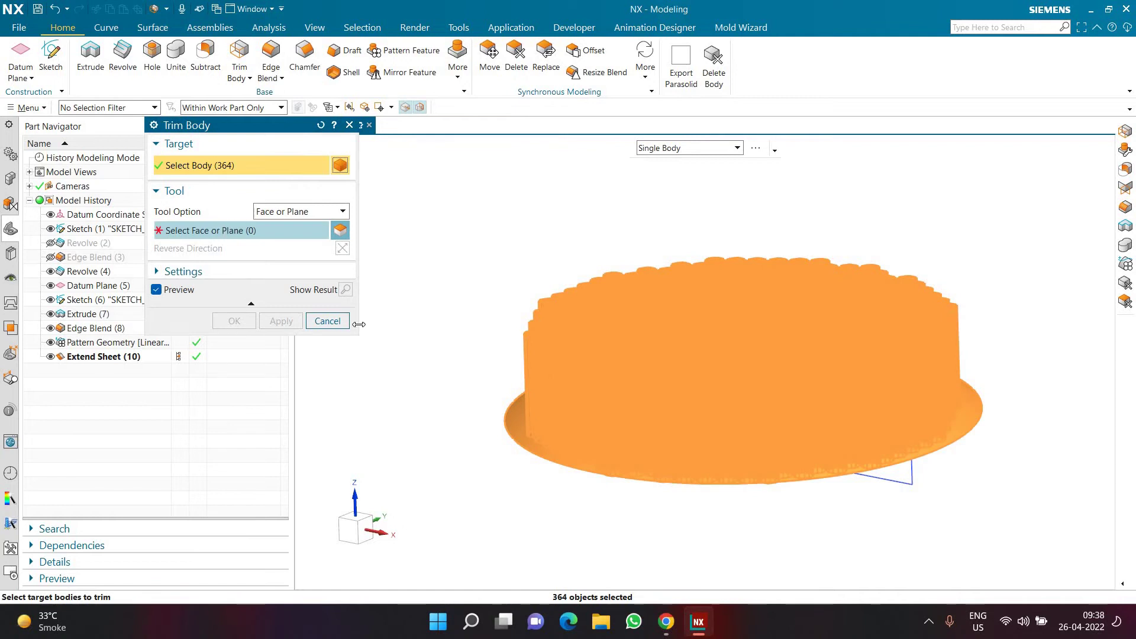
{"action": "left_click", "coordinate": [506, 425], "text": "shift"}
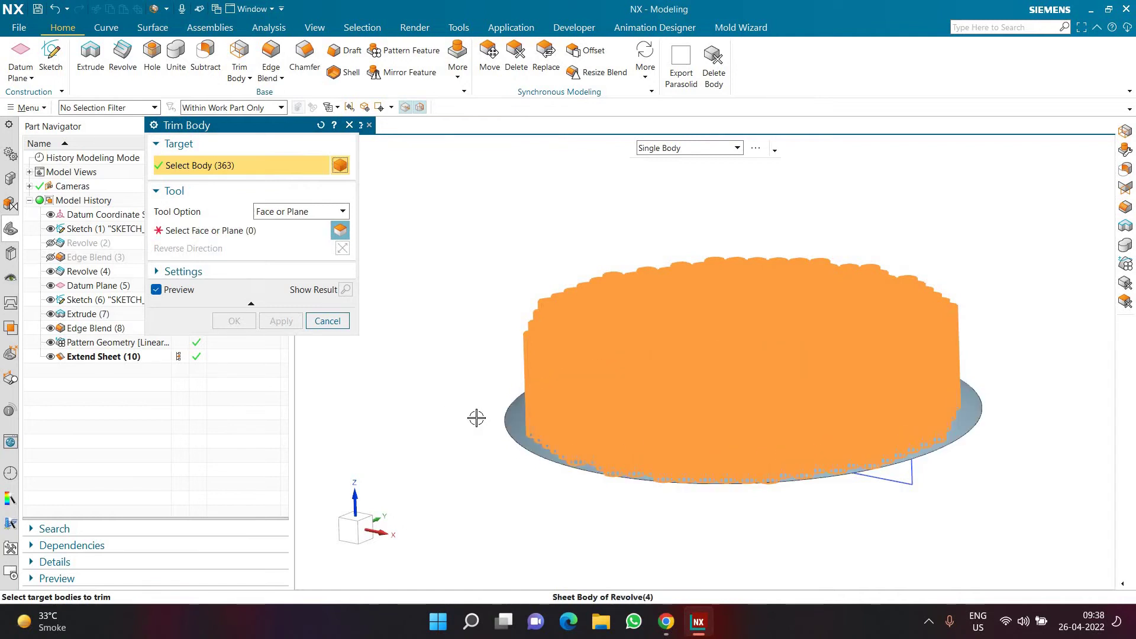
{"action": "mouse_move", "coordinate": [464, 351]}
{"action": "middle_mouse_down"}
{"action": "mouse_move", "coordinate": [474, 339]}
{"action": "mouse_move", "coordinate": [464, 358]}
{"action": "mouse_move", "coordinate": [467, 346]}
{"action": "middle_mouse_up"}
Trim the 363 hexagonal pins using the existing disc face as the trimming tool
{"action": "left_click", "coordinate": [240, 233]}
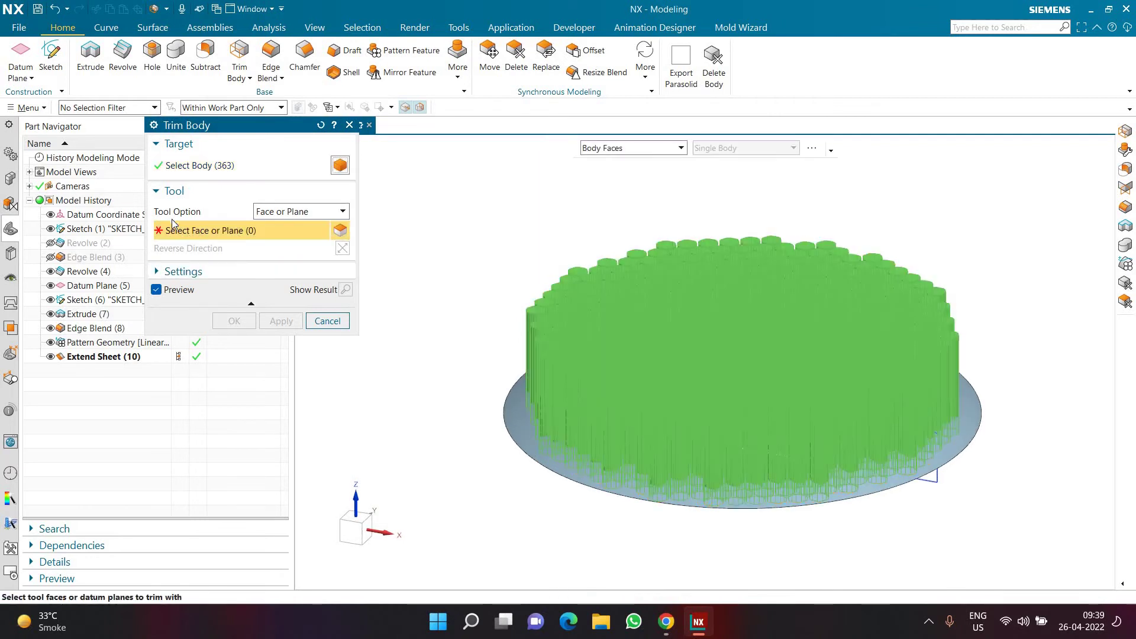
{"action": "left_click", "coordinate": [297, 213]}
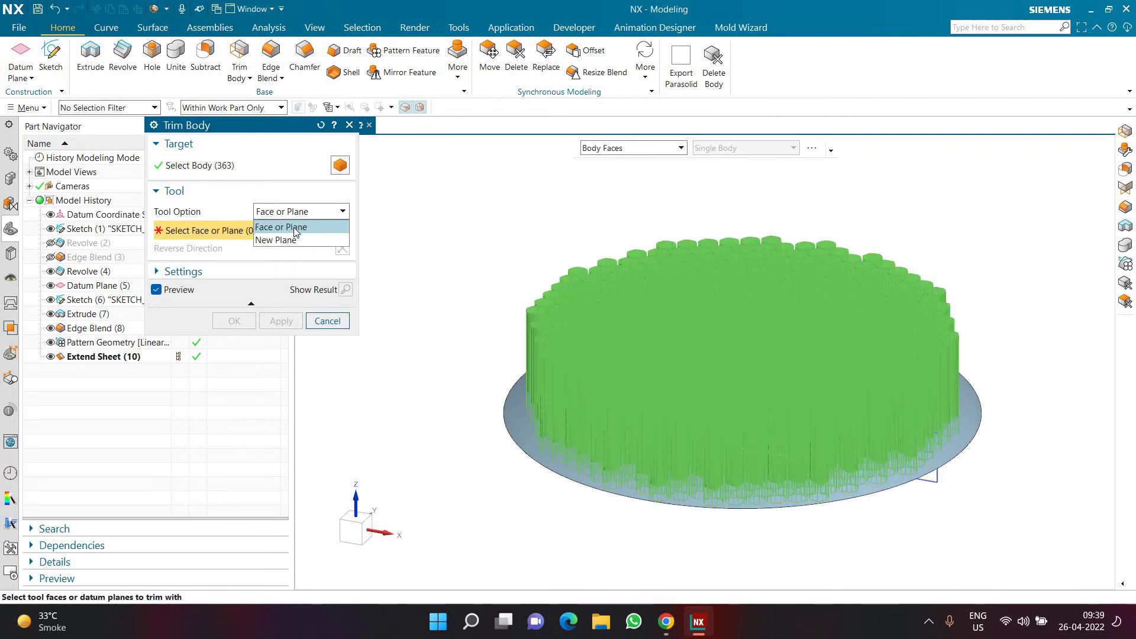
{"action": "left_click", "coordinate": [294, 227]}
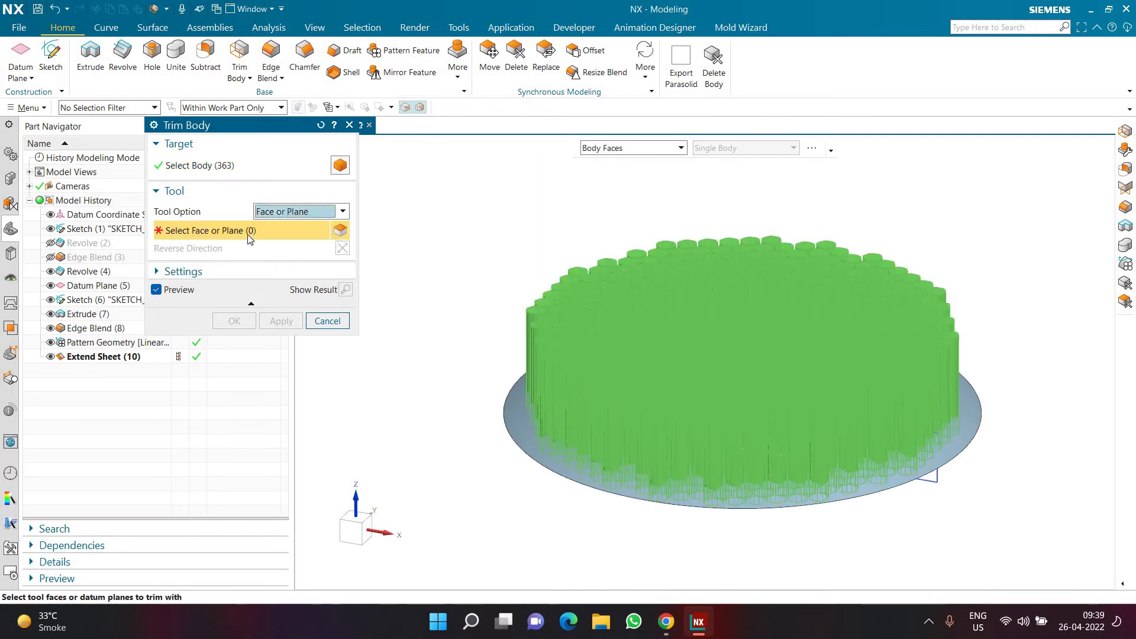
{"action": "left_click", "coordinate": [507, 422]}
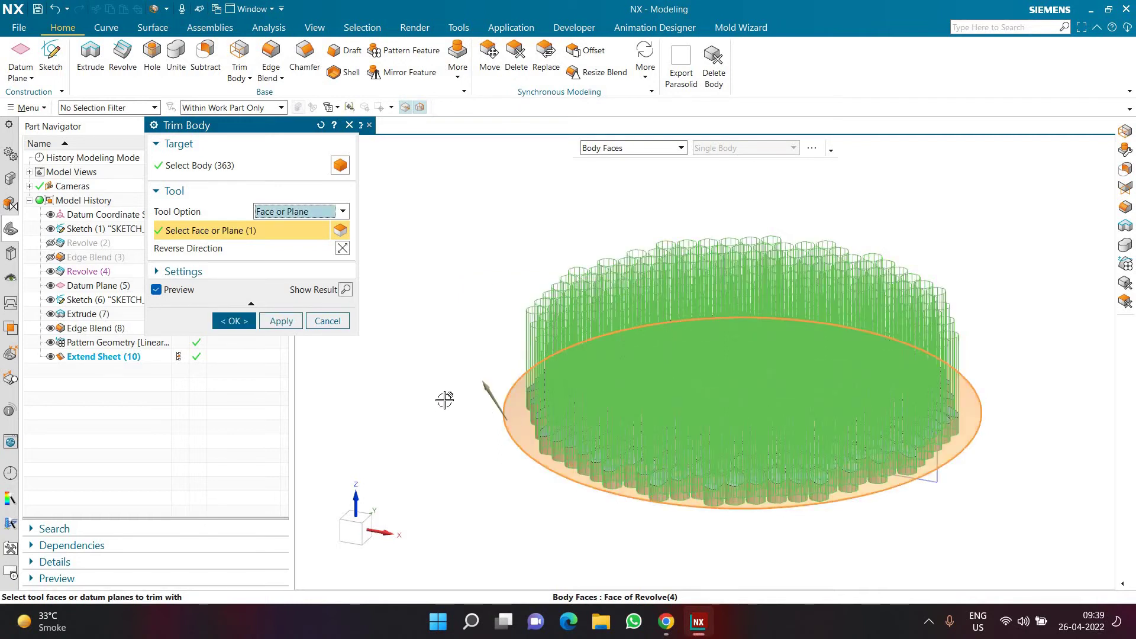
{"action": "middle_click_drag", "start_coordinate": [472, 307], "coordinate": [414, 299]}
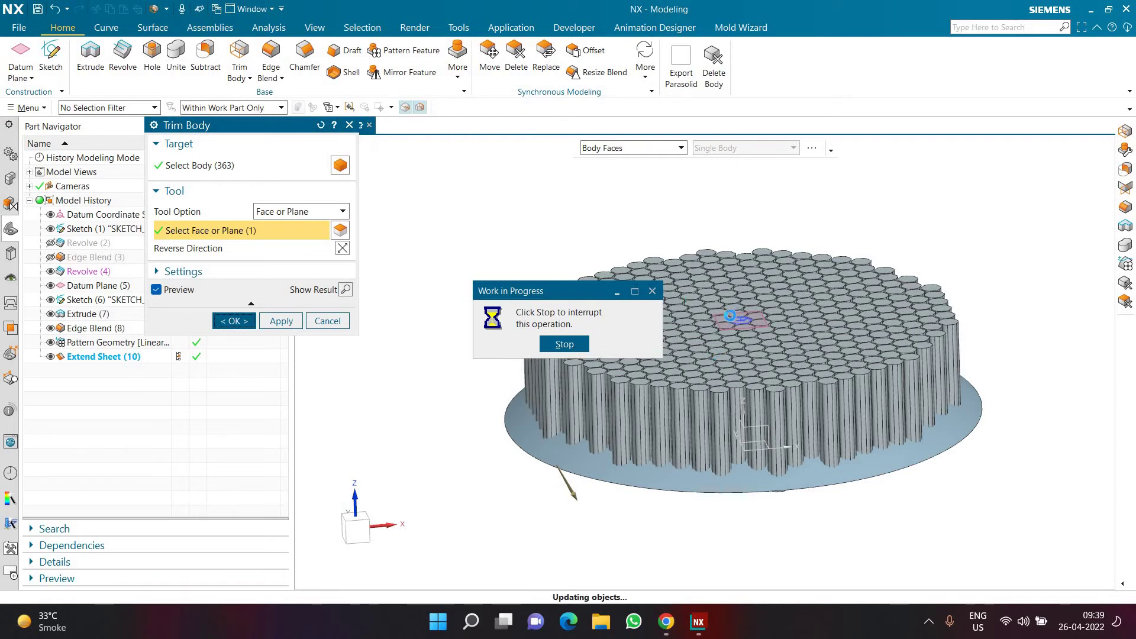
Hide the base disc surface and the domed disc Revolve (4) to expose the pins
{"action": "left_click", "coordinate": [525, 455]}
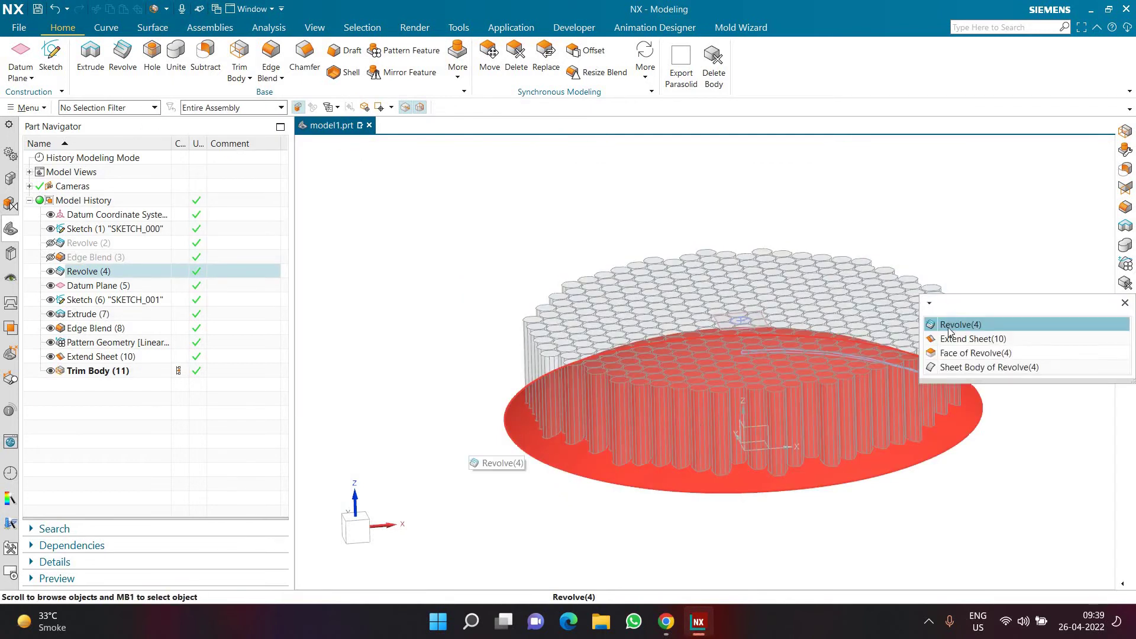
{"action": "left_click", "coordinate": [948, 325]}
{"action": "left_click", "coordinate": [998, 307]}
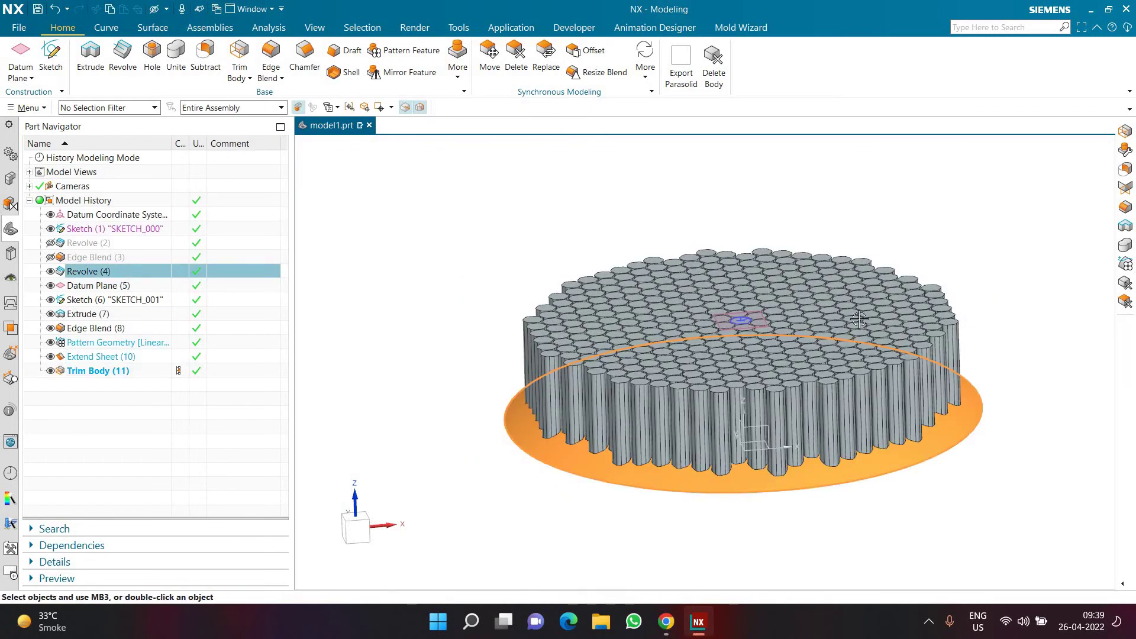
{"action": "key", "text": "ctrl+f"}
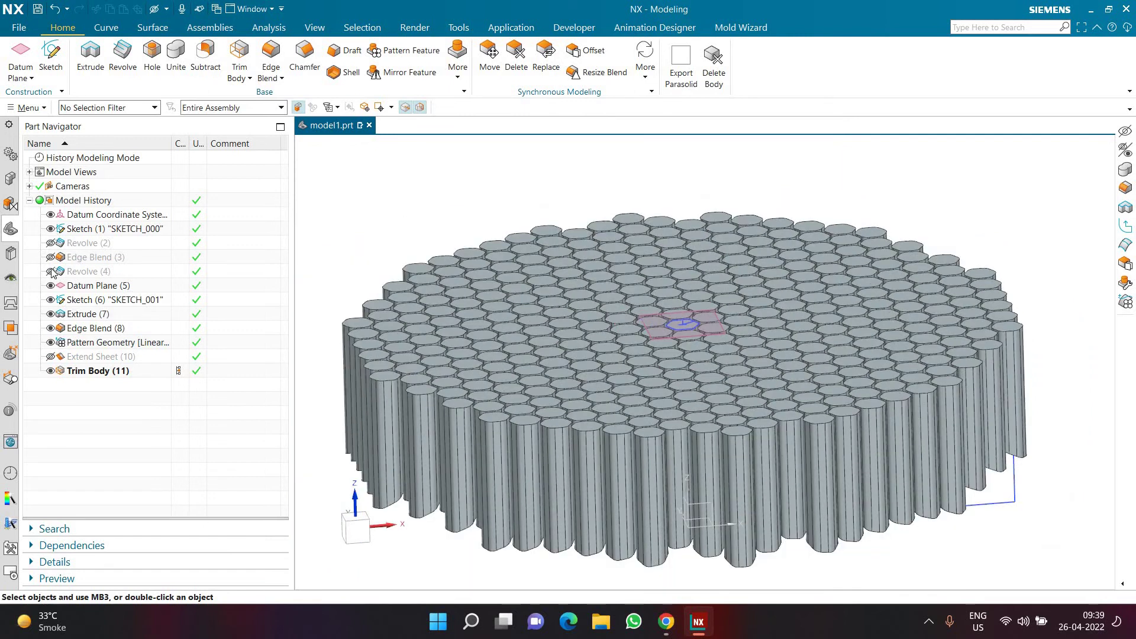
Hide the sketches and Datum Plane (5), and show the flat base disc again
{"action": "left_click", "coordinate": [50, 299]}
{"action": "left_click", "coordinate": [51, 286]}
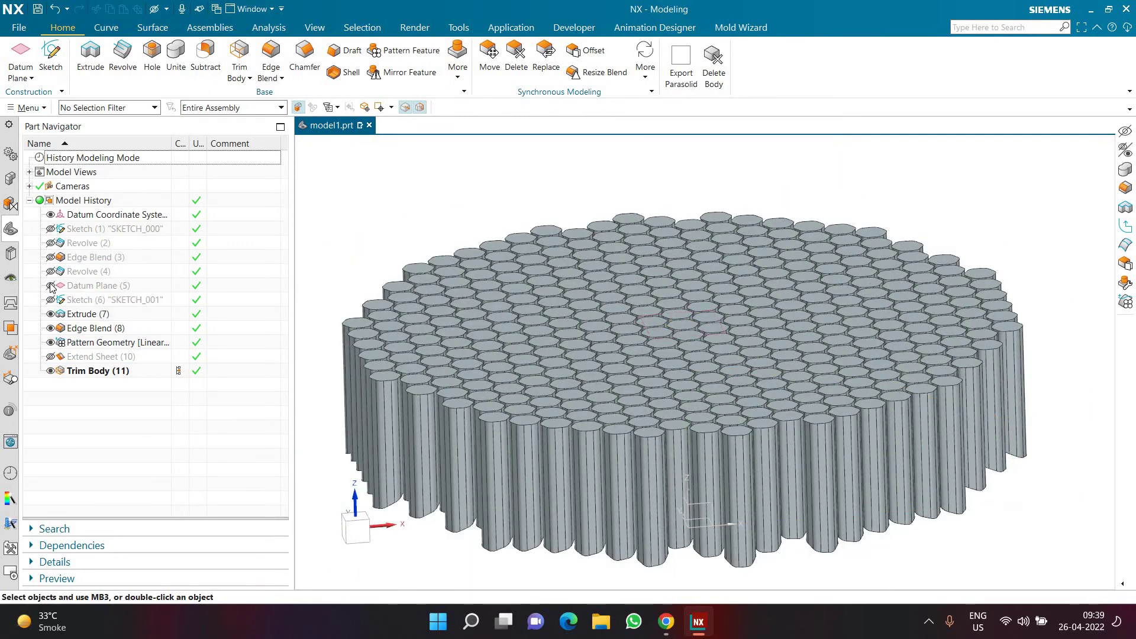
{"action": "left_click", "coordinate": [50, 257]}
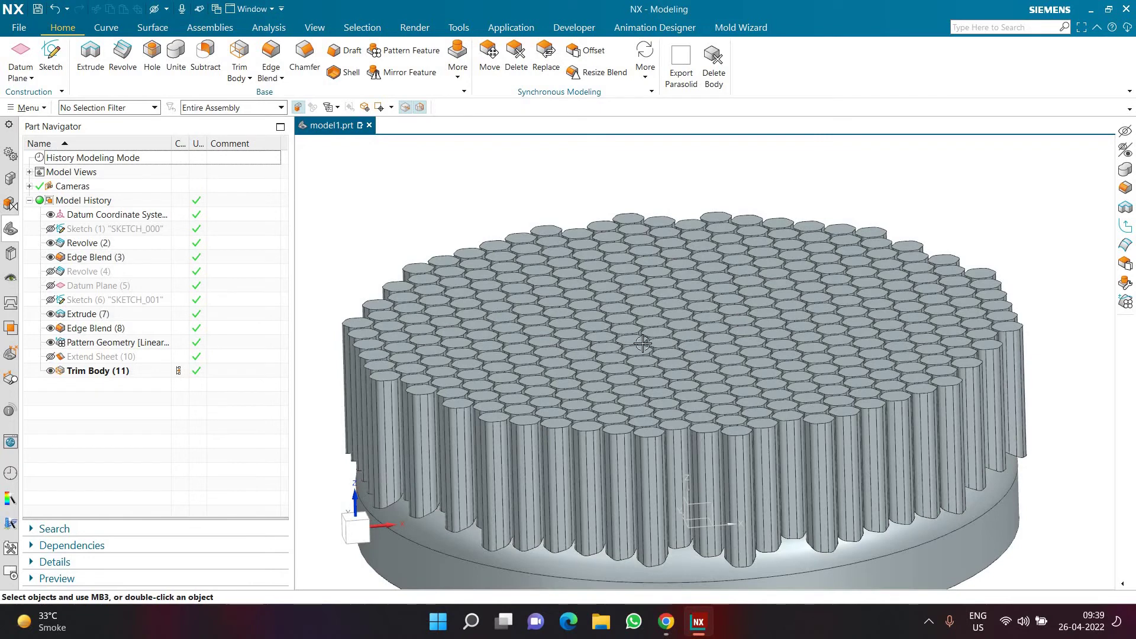
{"action": "key", "text": "ctrl+f"}
{"action": "middle_click_drag", "start_coordinate": [669, 308], "coordinate": [296, 148]}
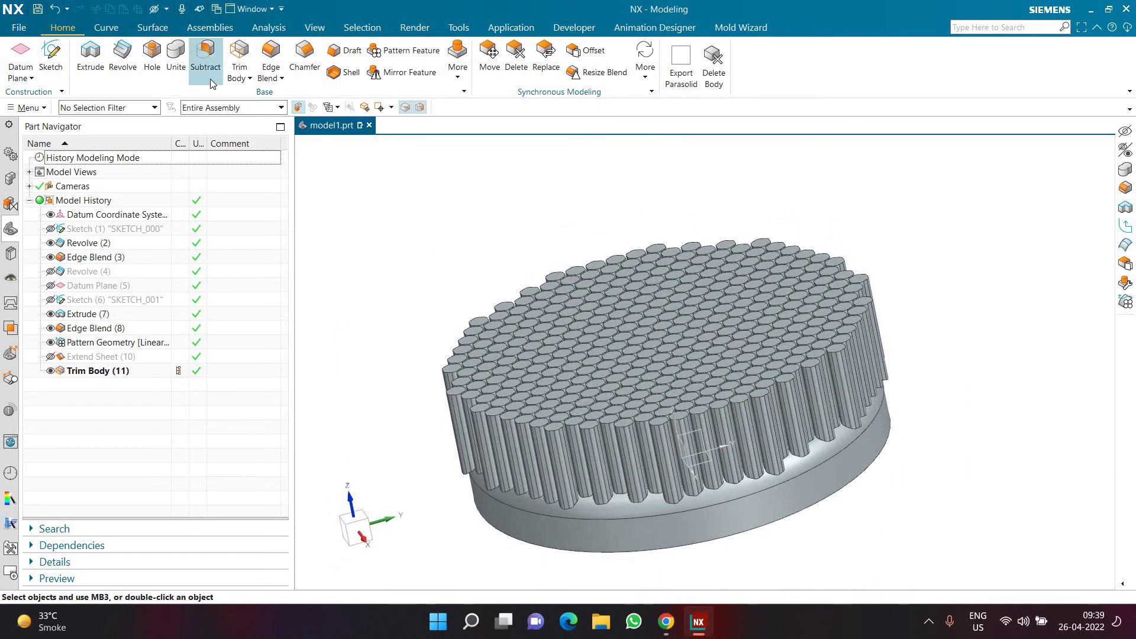
Start a Subtract with the base disc as target and all 363 pins as tools
{"action": "left_click", "coordinate": [210, 80]}
{"action": "left_click", "coordinate": [492, 504]}
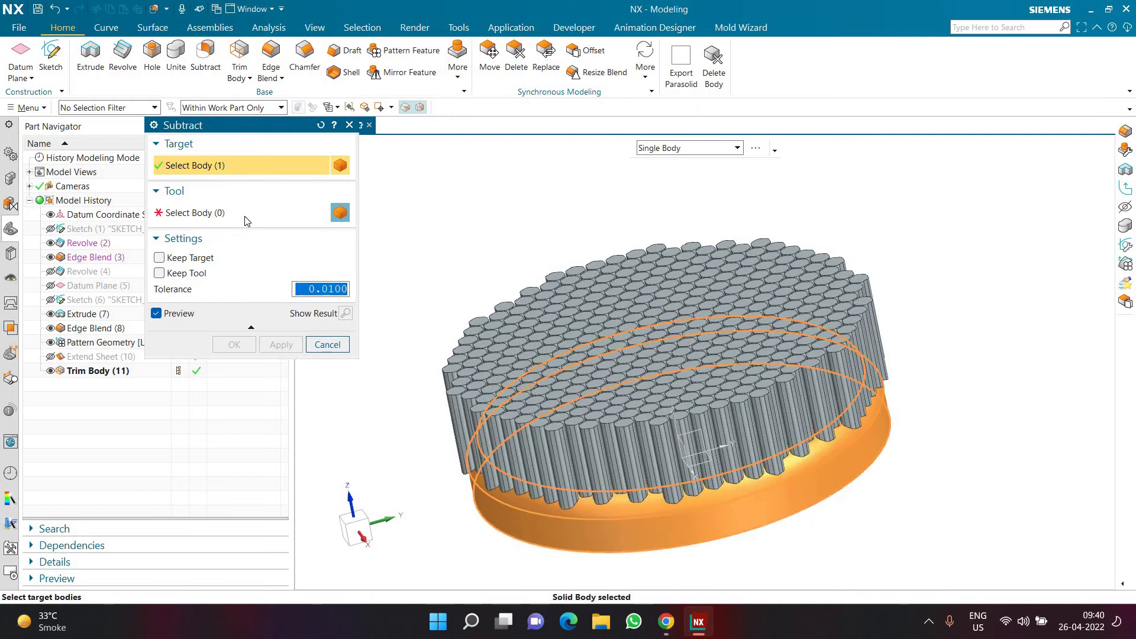
{"action": "left_click", "coordinate": [243, 215]}
{"action": "key", "text": "ctrl+a"}
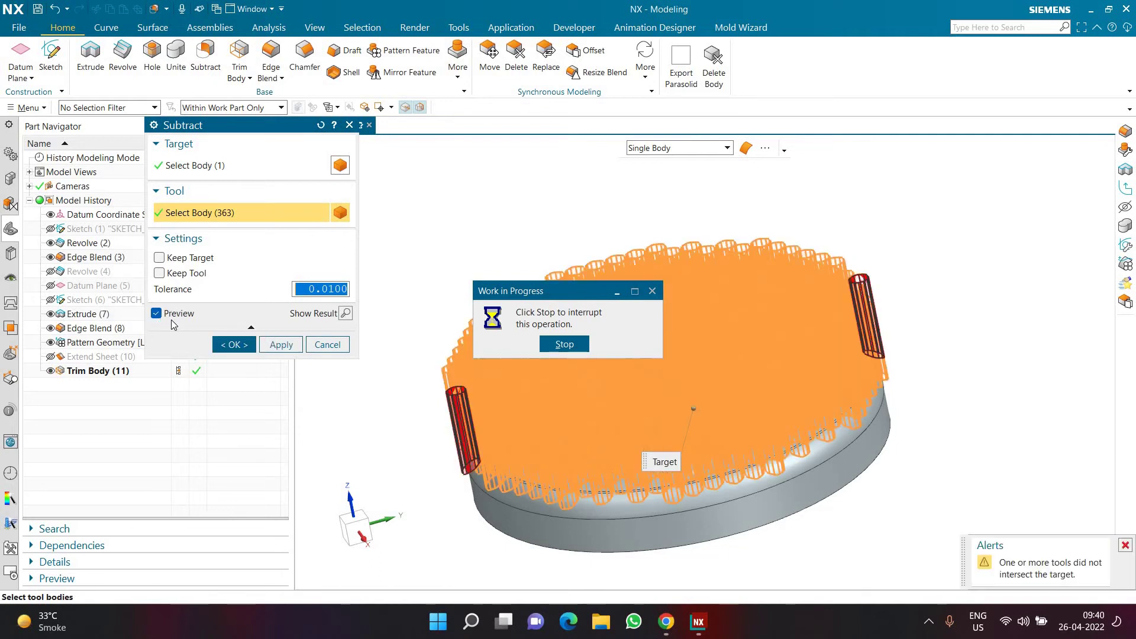
Deselect the two pins that miss the disc and subtract the remaining 361 pins
{"action": "scroll", "coordinate": [888, 266], "scroll_direction": "up", "scroll_amount": 3}
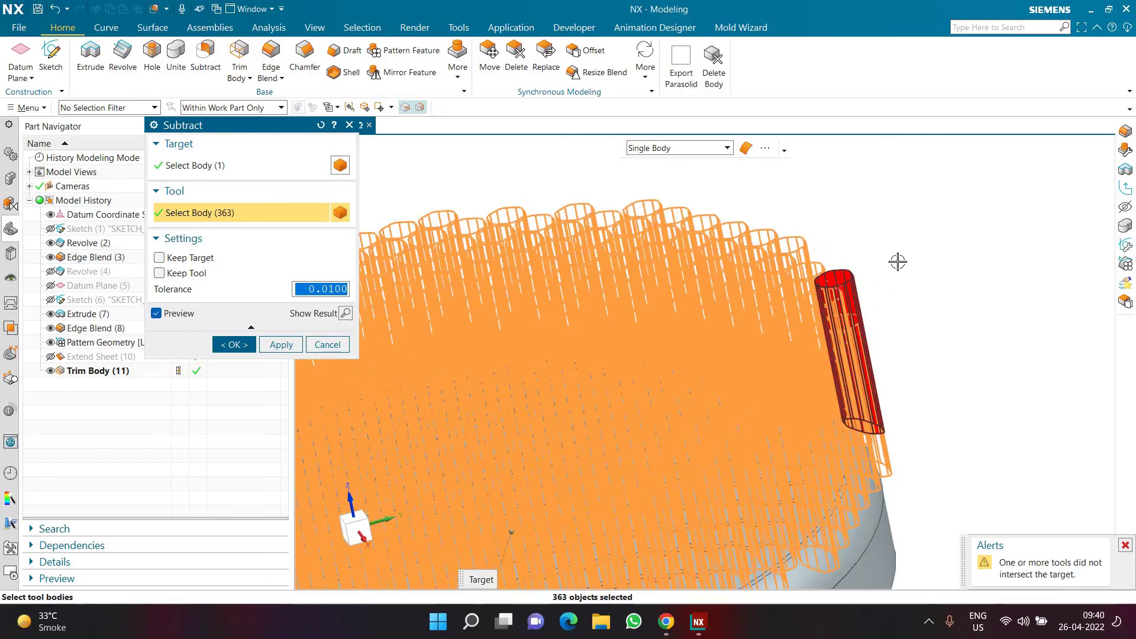
{"action": "middle_click_drag", "start_coordinate": [906, 290], "coordinate": [889, 380]}
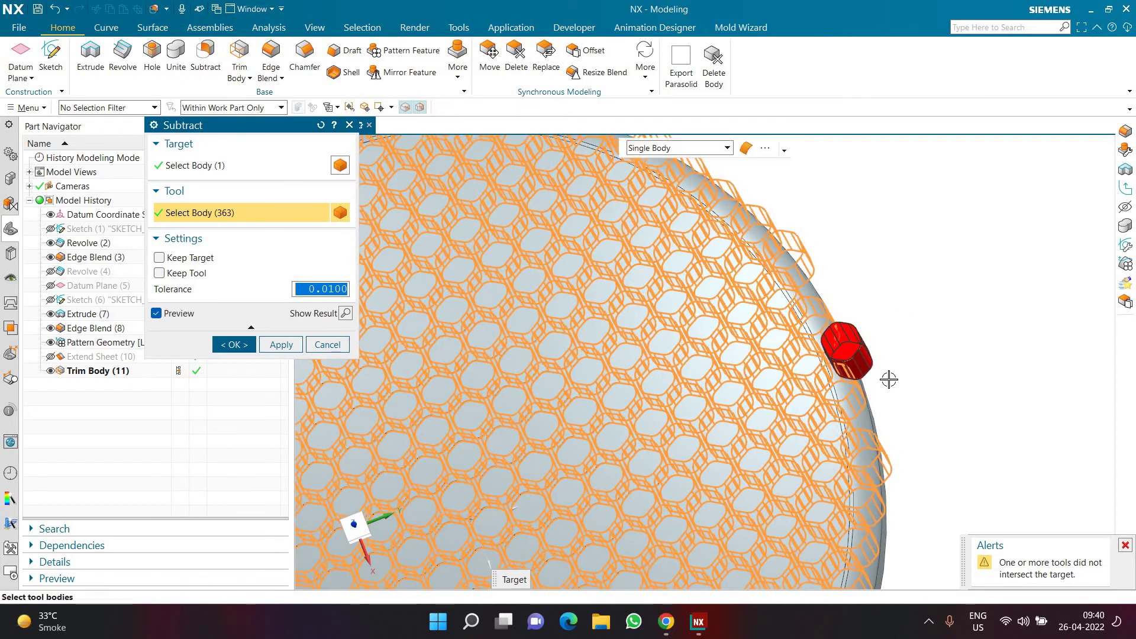
{"action": "left_click", "coordinate": [868, 358], "text": "shift"}
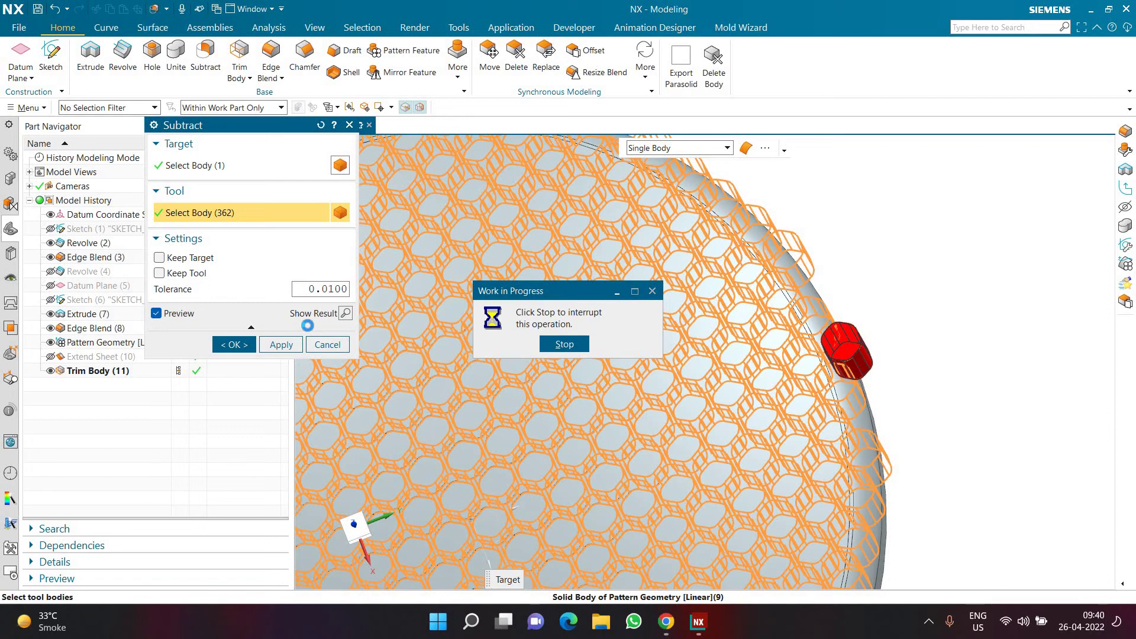
{"action": "scroll", "coordinate": [583, 495], "scroll_direction": "down", "scroll_amount": 5}
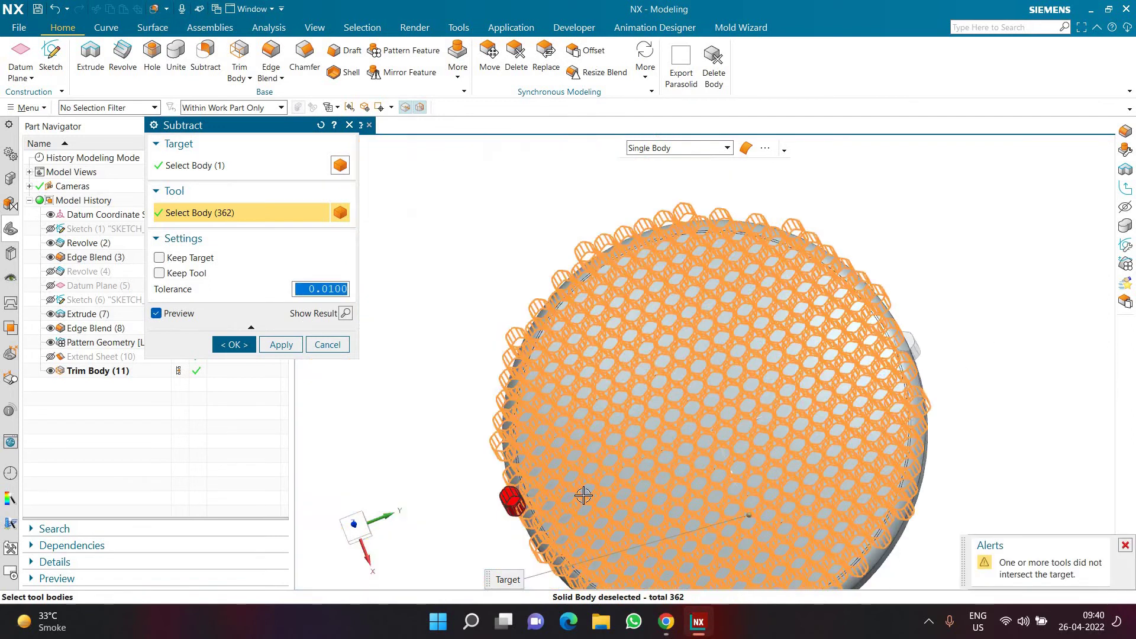
{"action": "scroll", "coordinate": [606, 466], "scroll_direction": "up", "scroll_amount": 5}
{"action": "left_click", "coordinate": [626, 426], "text": "shift"}
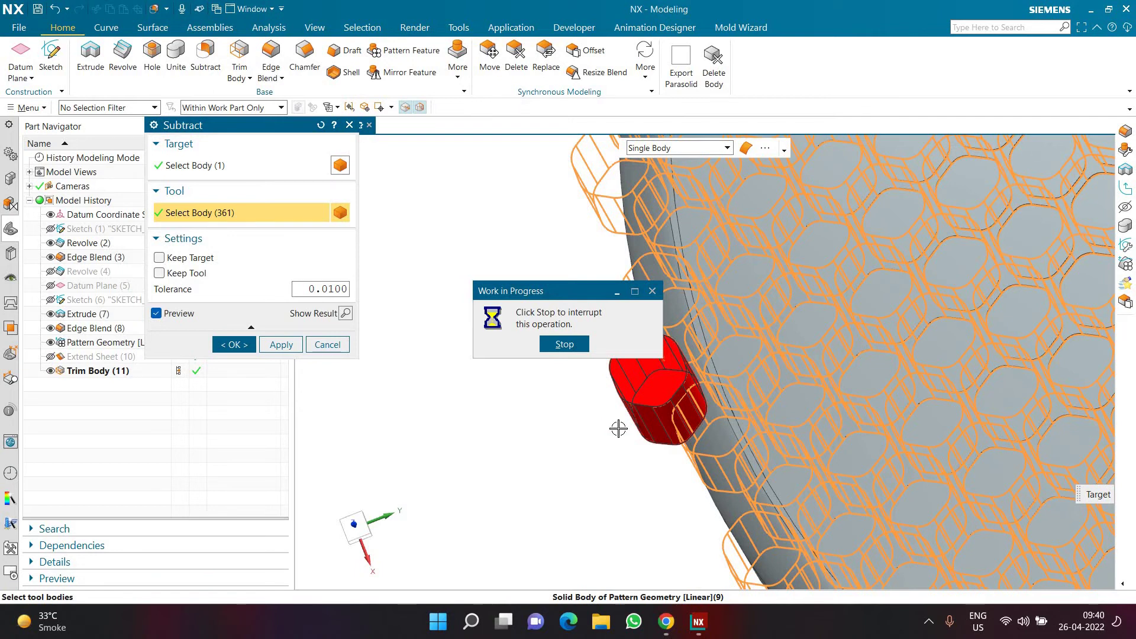
{"action": "scroll", "coordinate": [617, 428], "scroll_direction": "down", "scroll_amount": 8}
{"action": "scroll", "coordinate": [618, 428], "scroll_direction": "up", "scroll_amount": 5}
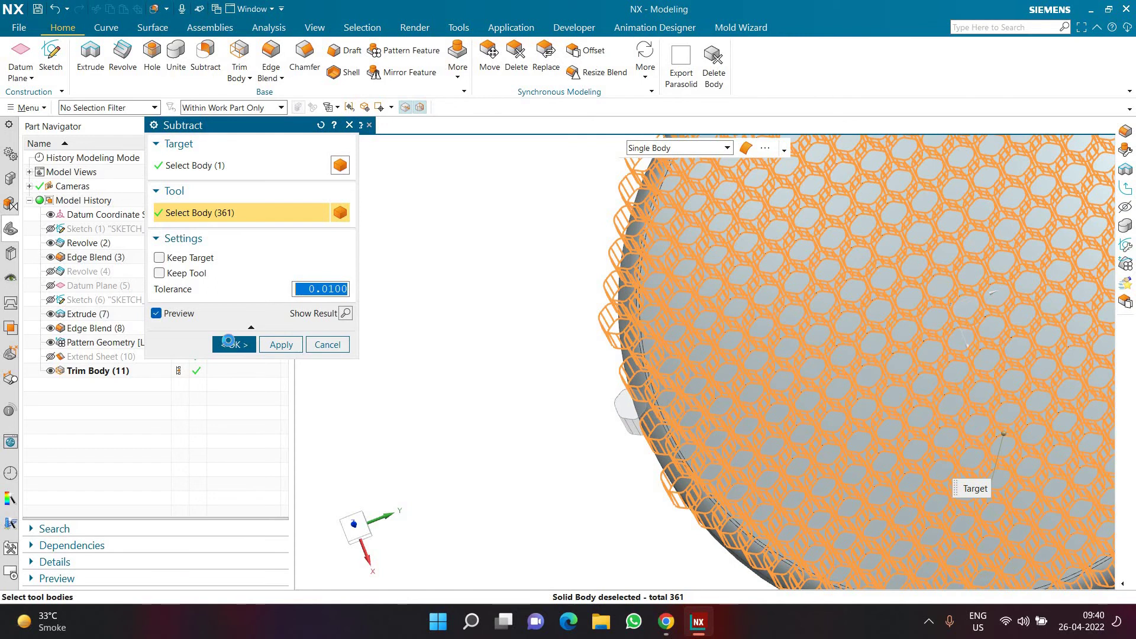
{"action": "left_click", "coordinate": [229, 343]}
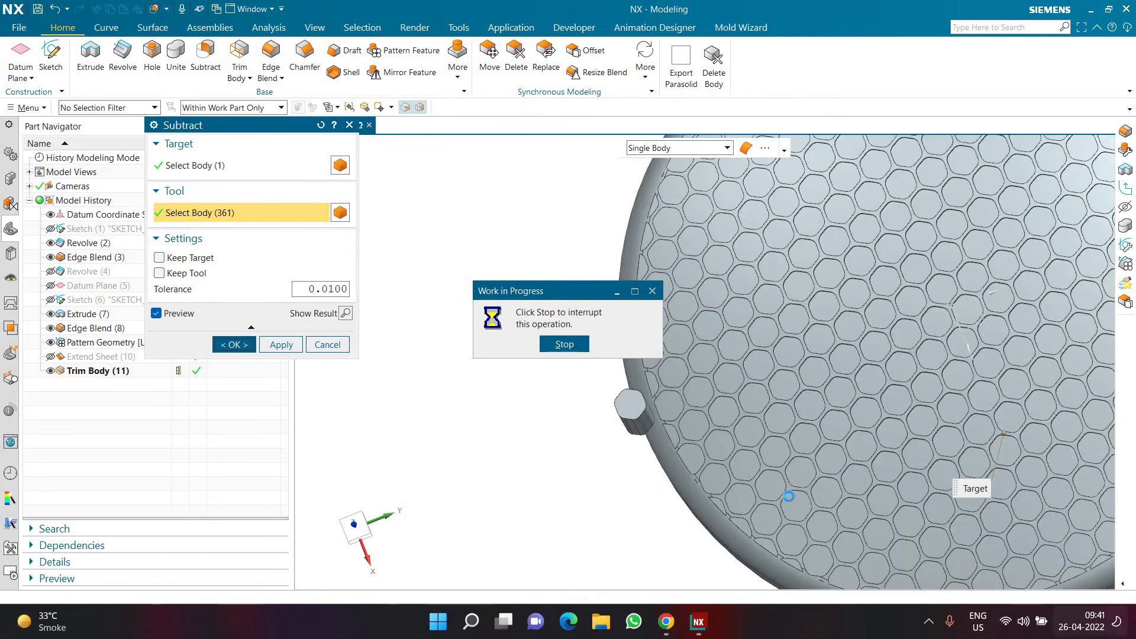
{"action": "middle_click", "coordinate": [637, 426]}
{"action": "middle_click_drag", "start_coordinate": [636, 426], "coordinate": [627, 381]}
{"action": "scroll", "coordinate": [982, 331], "scroll_direction": "up", "scroll_amount": 5}
{"action": "scroll", "coordinate": [983, 335], "scroll_direction": "up", "scroll_amount": 3}
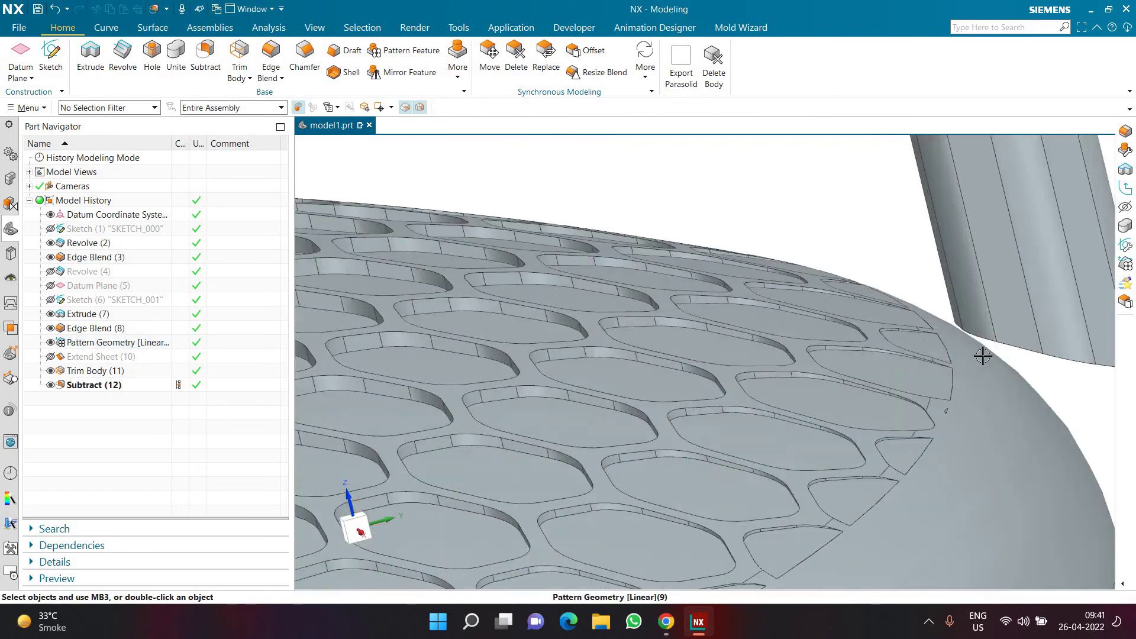
Remove the two leftover pins beside the disc with Delete Body
{"action": "scroll", "coordinate": [971, 408], "scroll_direction": "down", "scroll_amount": 6}
{"action": "middle_click_drag", "start_coordinate": [625, 382], "coordinate": [647, 385]}
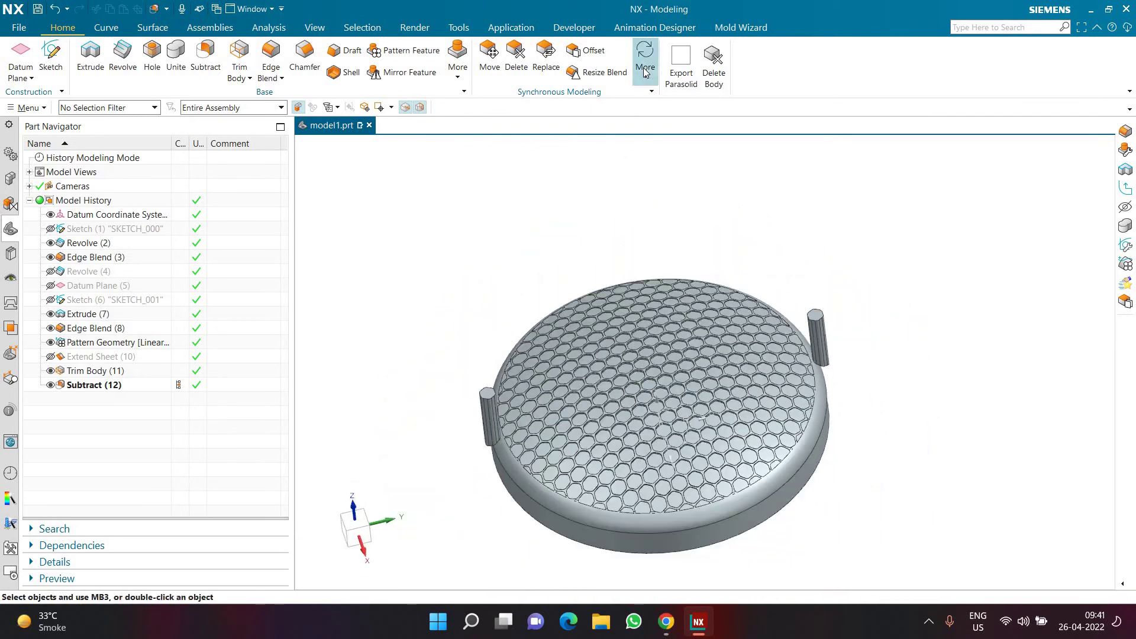
{"action": "left_click", "coordinate": [645, 68]}
{"action": "left_click", "coordinate": [464, 78]}
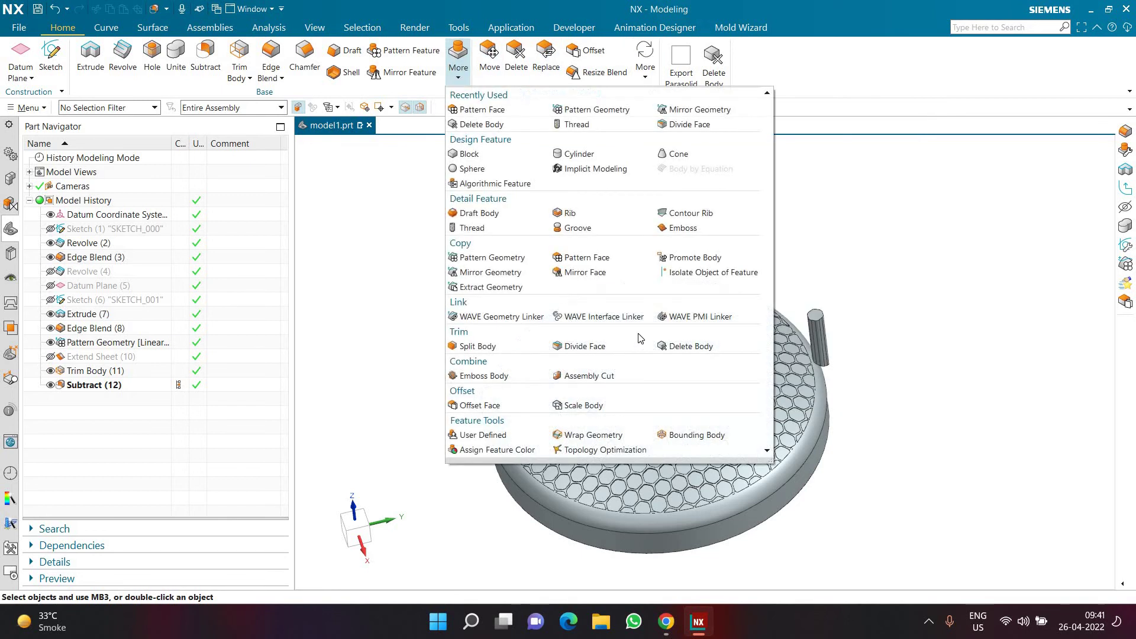
{"action": "left_click", "coordinate": [694, 348]}
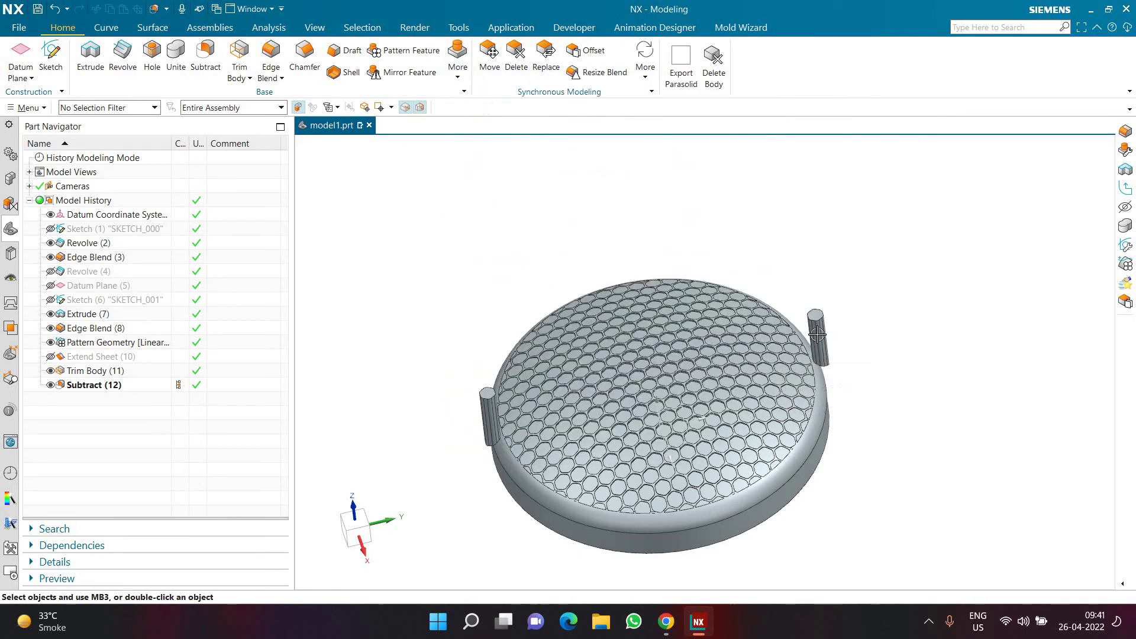
{"action": "left_click", "coordinate": [817, 338]}
{"action": "left_click", "coordinate": [493, 401]}
{"action": "left_click", "coordinate": [234, 242]}
{"action": "middle_click_drag", "start_coordinate": [448, 396], "coordinate": [633, 394]}
{"action": "scroll", "coordinate": [562, 469], "scroll_direction": "down", "scroll_amount": 5}
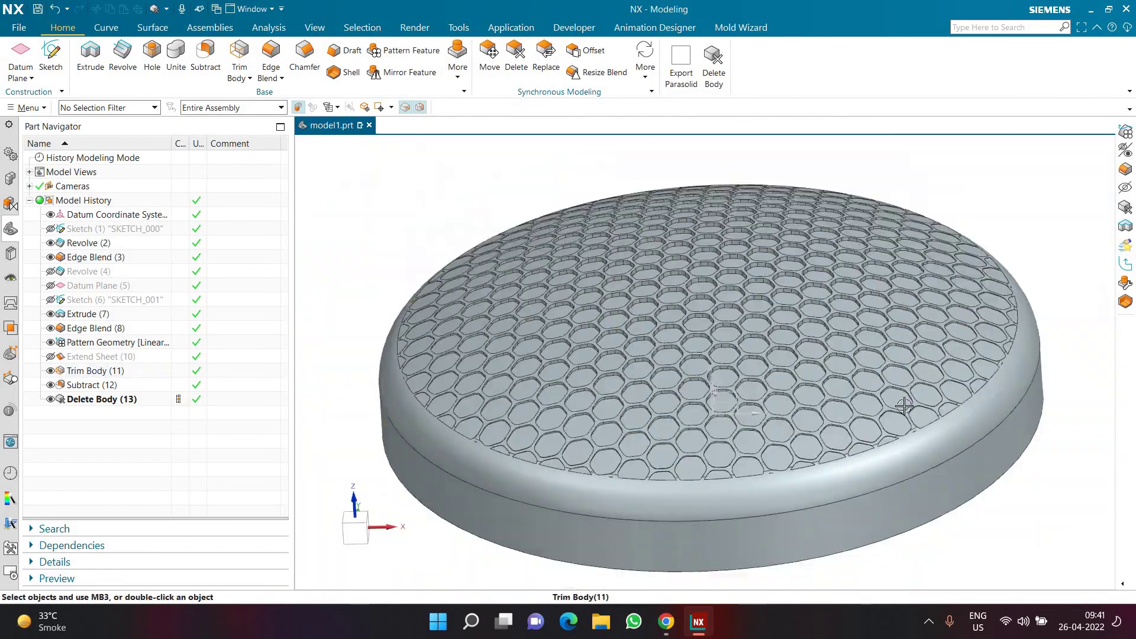
{"action": "scroll", "coordinate": [971, 375], "scroll_direction": "up", "scroll_amount": 4}
{"action": "scroll", "coordinate": [915, 363], "scroll_direction": "down", "scroll_amount": 6}
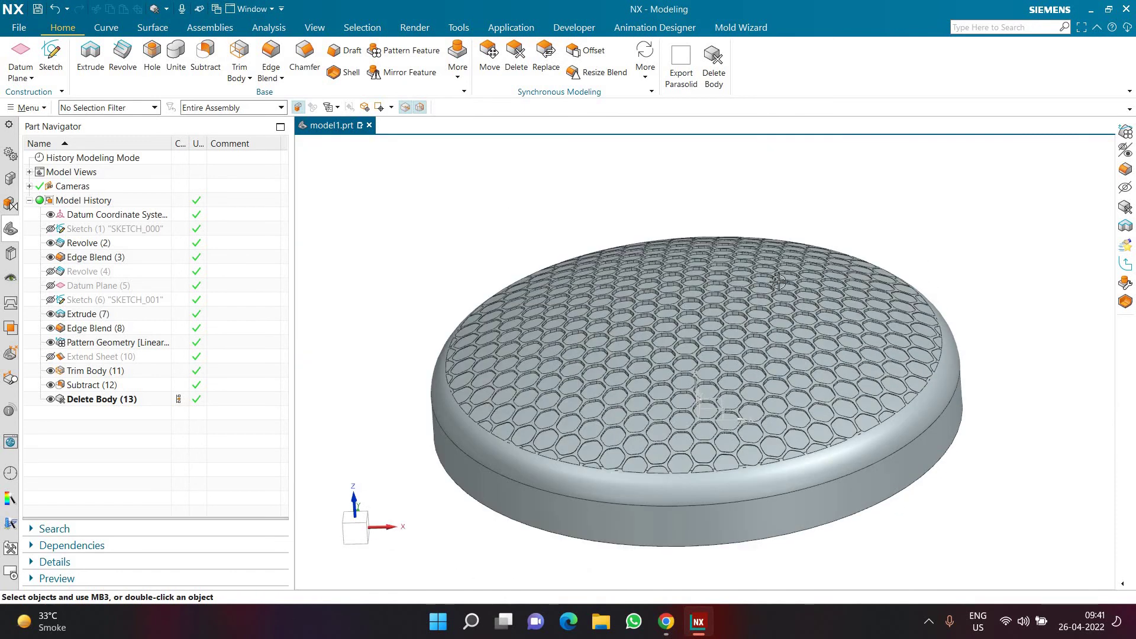
{"action": "scroll", "coordinate": [778, 283], "scroll_direction": "up", "scroll_amount": 2}
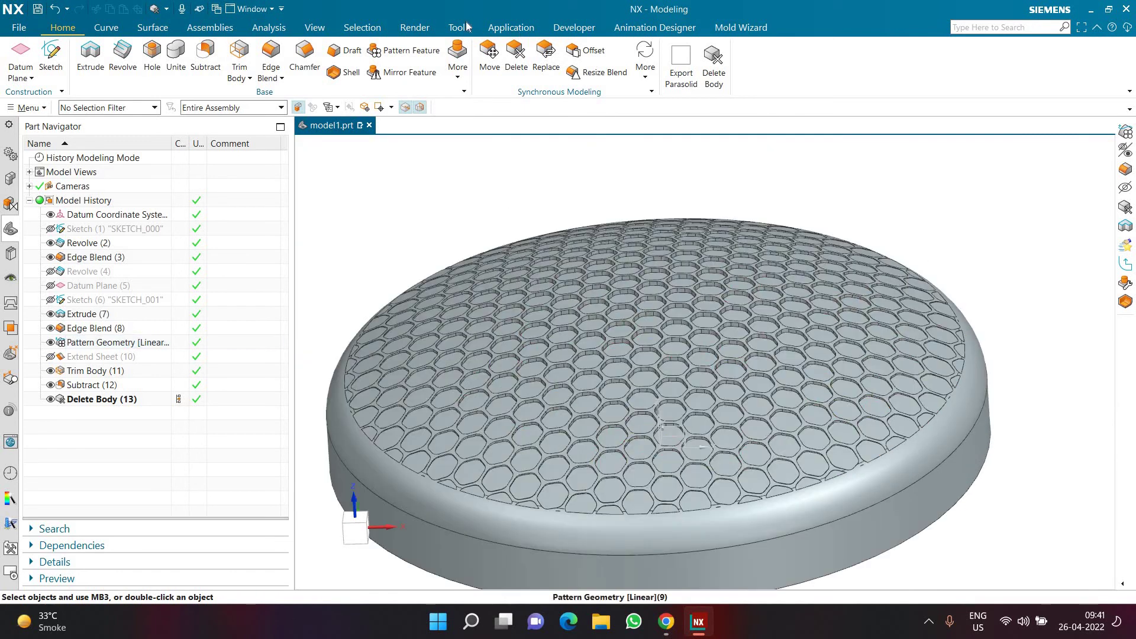
Turn on perspective, set the Studio rendering style, and hide the datum coordinate system
{"action": "left_click", "coordinate": [314, 28]}
{"action": "left_click", "coordinate": [679, 60]}
{"action": "left_click", "coordinate": [717, 79]}
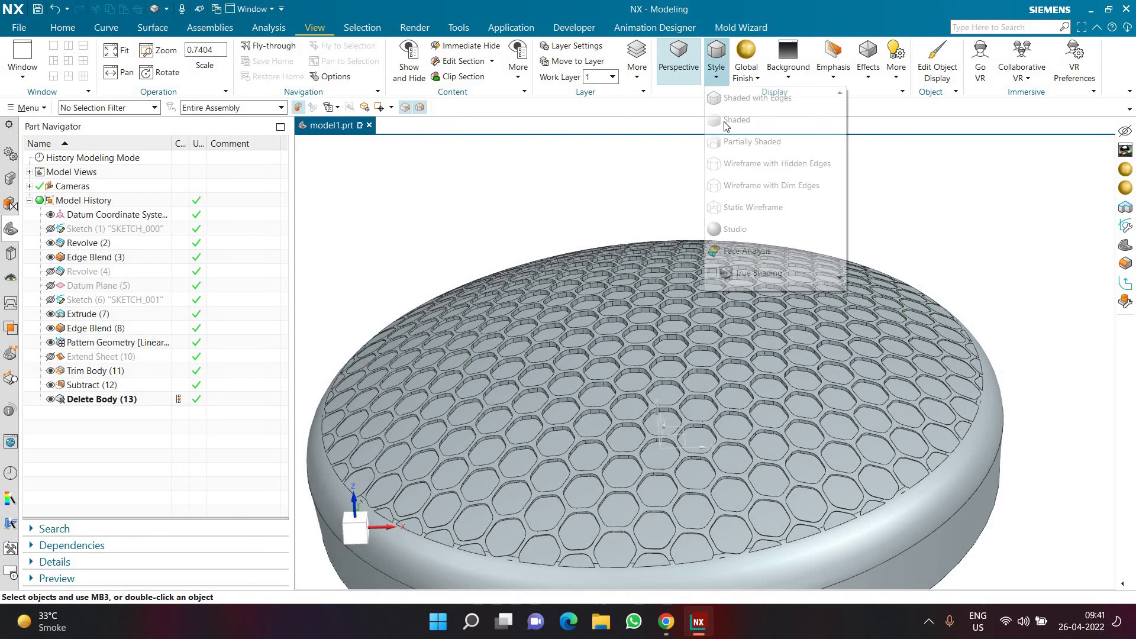
{"action": "left_click", "coordinate": [737, 119]}
{"action": "left_click", "coordinate": [717, 80]}
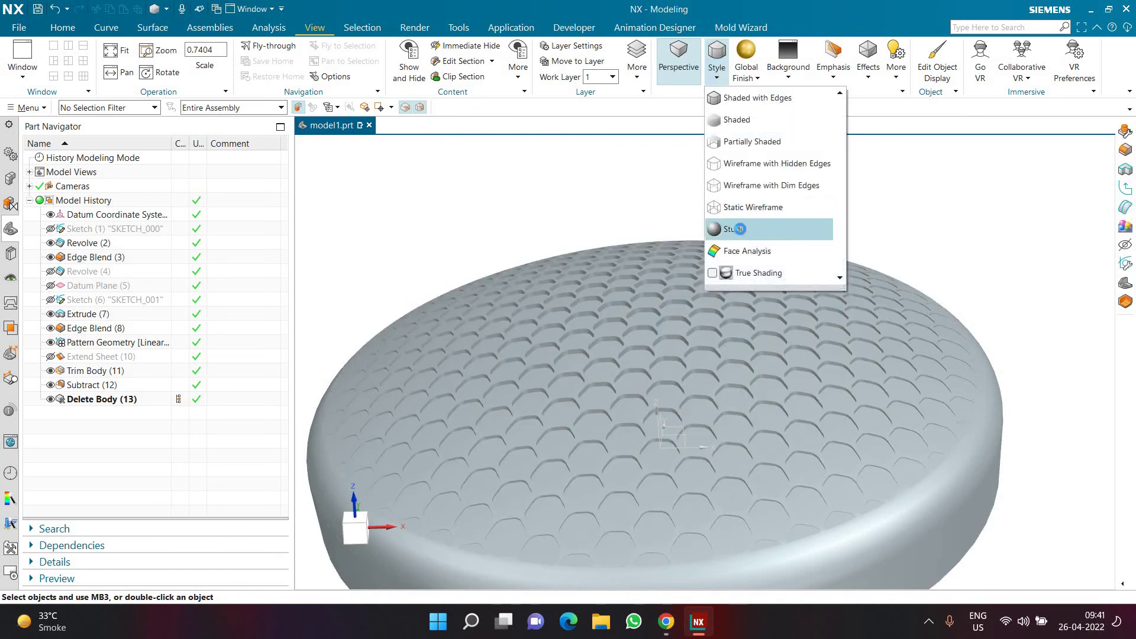
{"action": "left_click", "coordinate": [739, 231]}
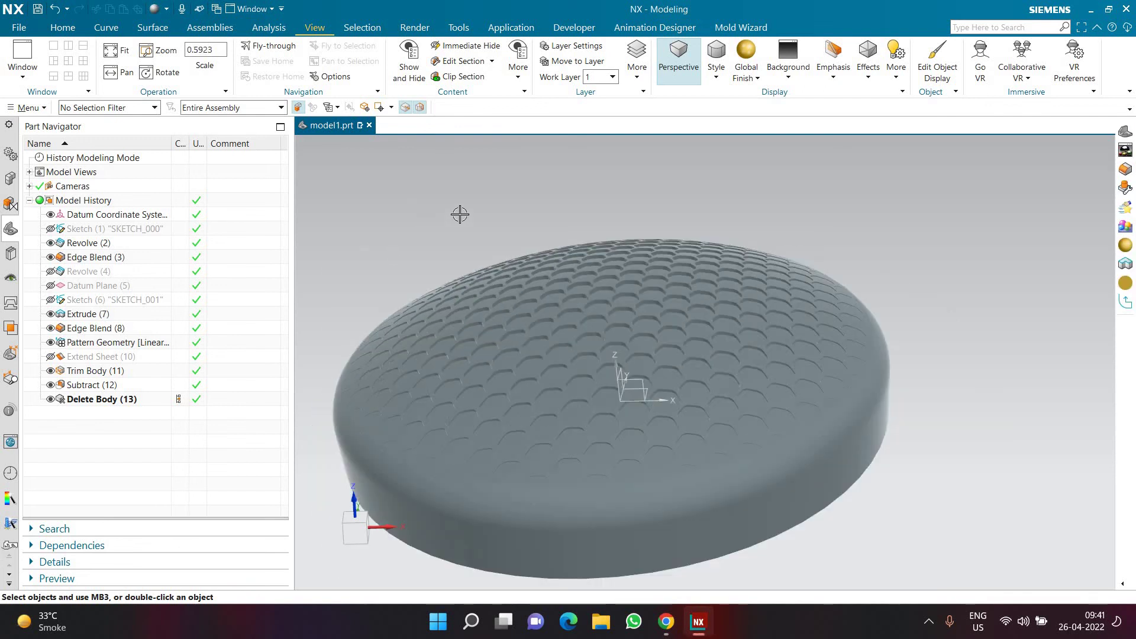
{"action": "middle_click_drag", "start_coordinate": [469, 223], "coordinate": [466, 217]}
{"action": "left_click", "coordinate": [51, 214]}
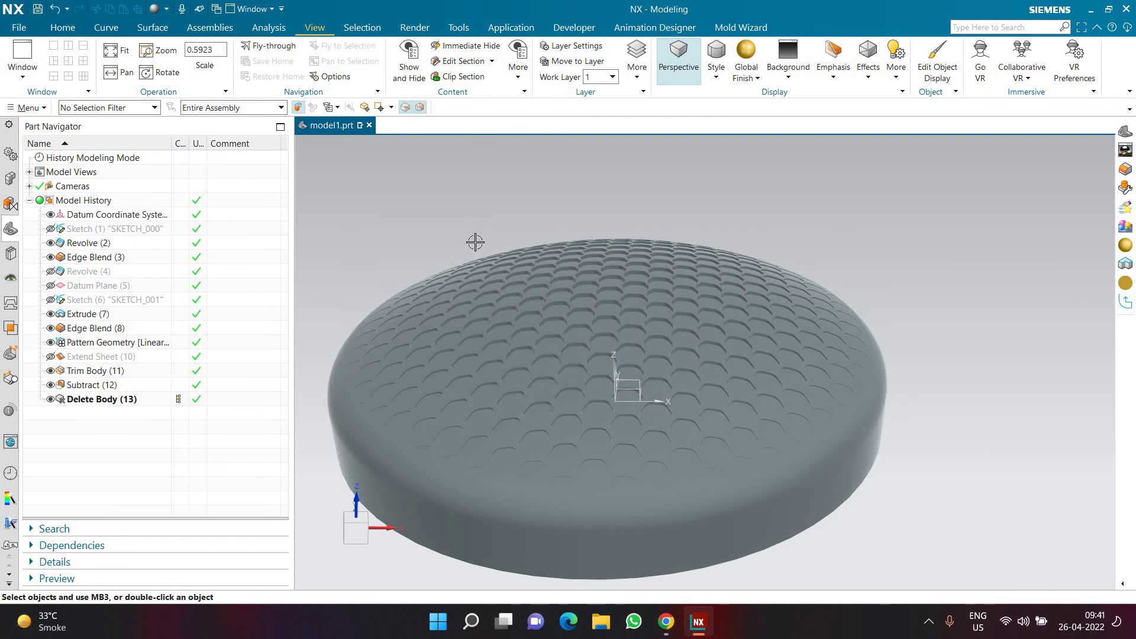